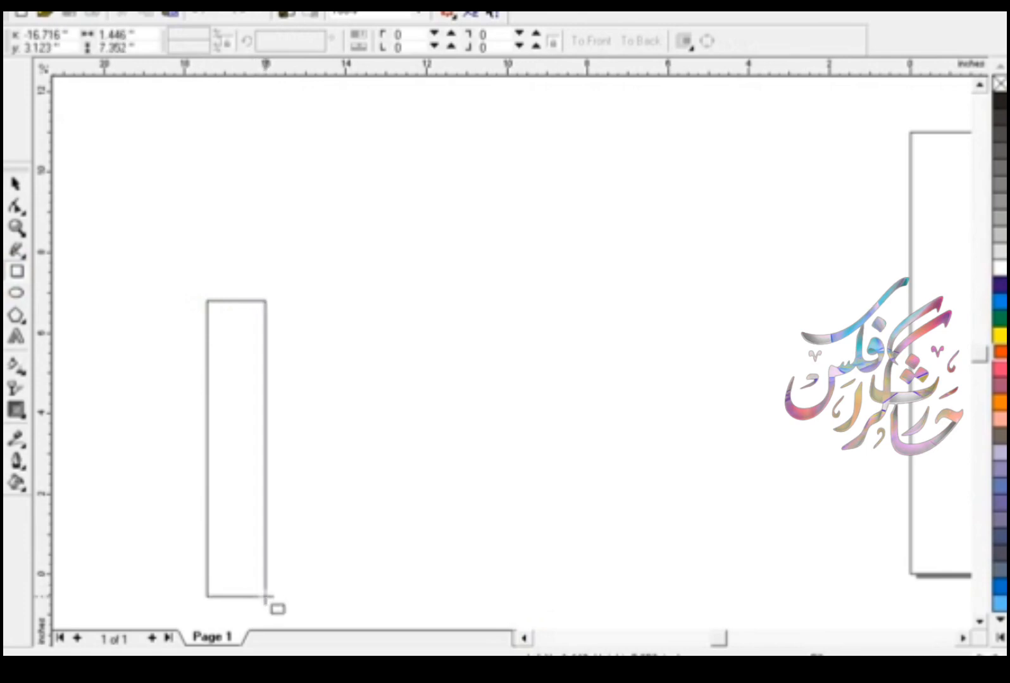
# - Fill the tall narrow rectangle with a uniform brown, CMYK 66, 80, 93, 30
pyautogui.click(17, 483)
pyautogui.click(52, 489)
pyautogui.moveTo(657, 560); pyautogui.dragTo(579, 530)
pyautogui.moveTo(655, 571); pyautogui.dragTo(655, 549)
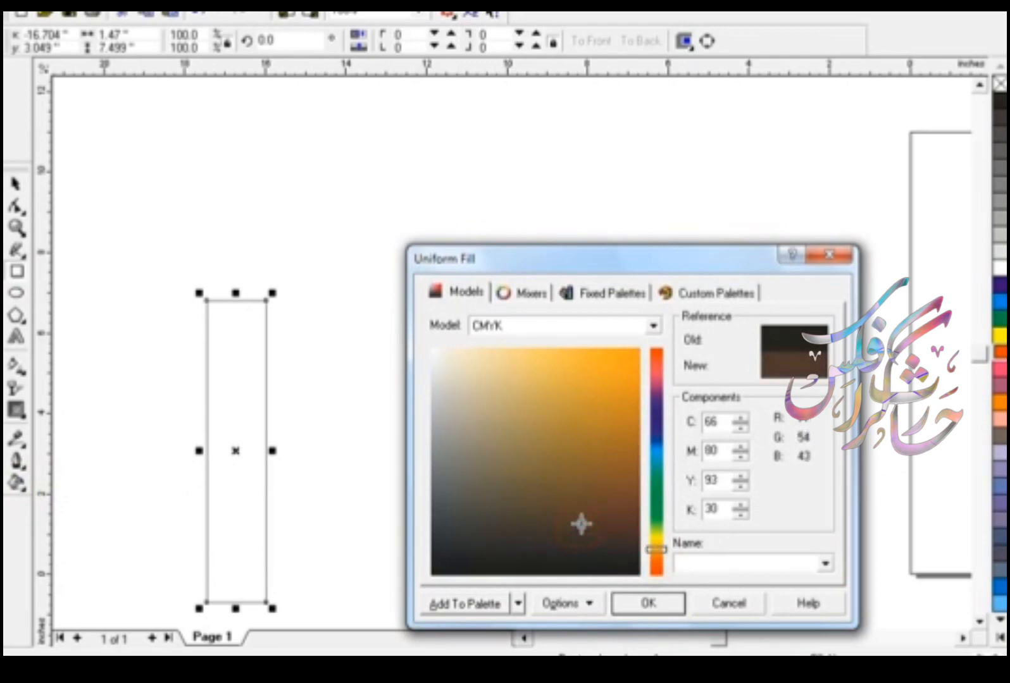
pyautogui.click(649, 602)
pyautogui.click(15, 185)
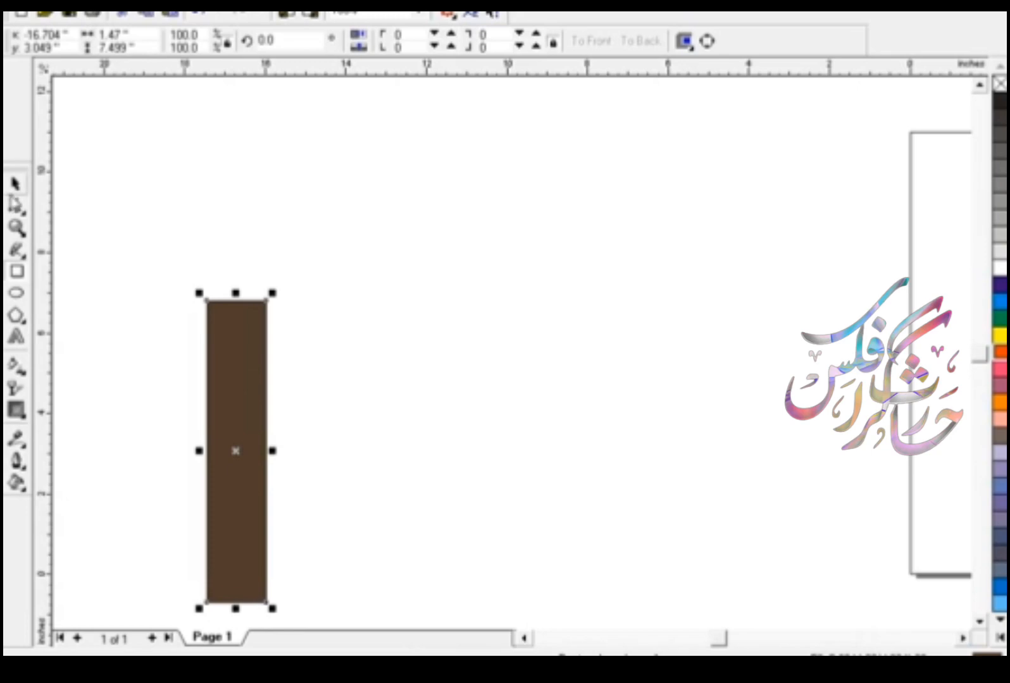
# - Add a flat slab about 2.01 by 0.37 in on the brown pillar's upper end and fill it light grey
pyautogui.click(419, 355)
pyautogui.click(219, 388)
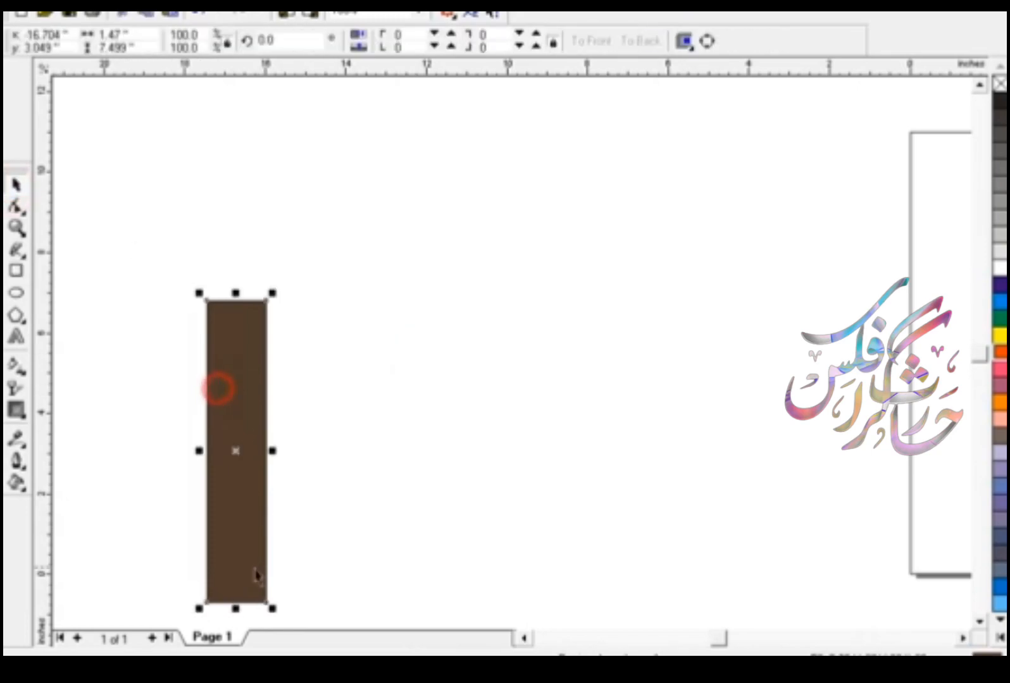
pyautogui.moveTo(241, 608); pyautogui.dragTo(284, 293)
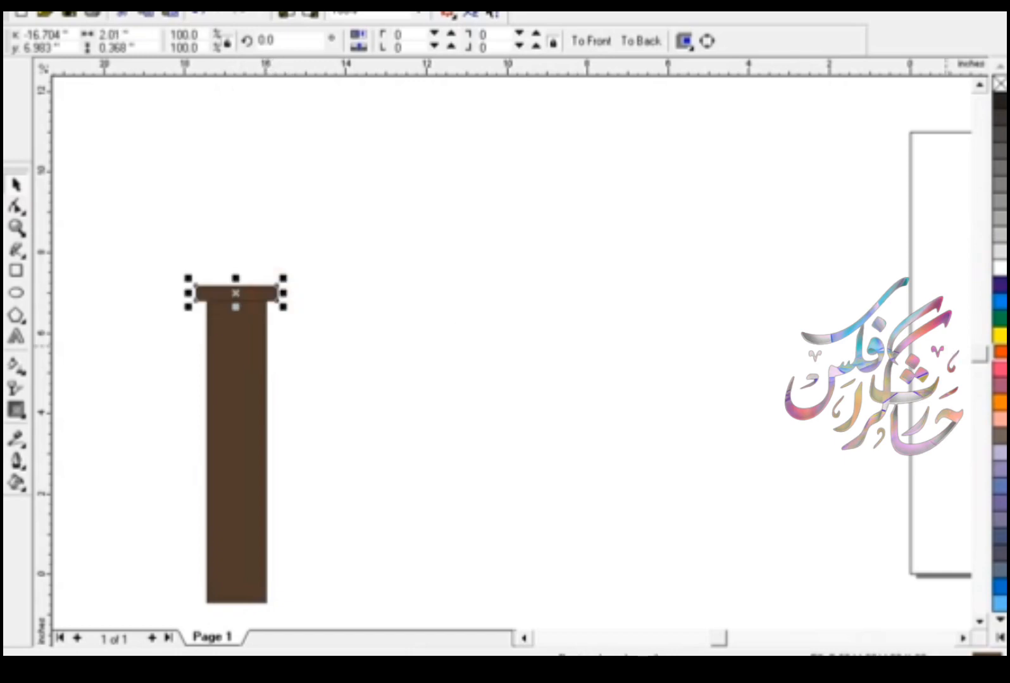
pyautogui.click(1000, 256)
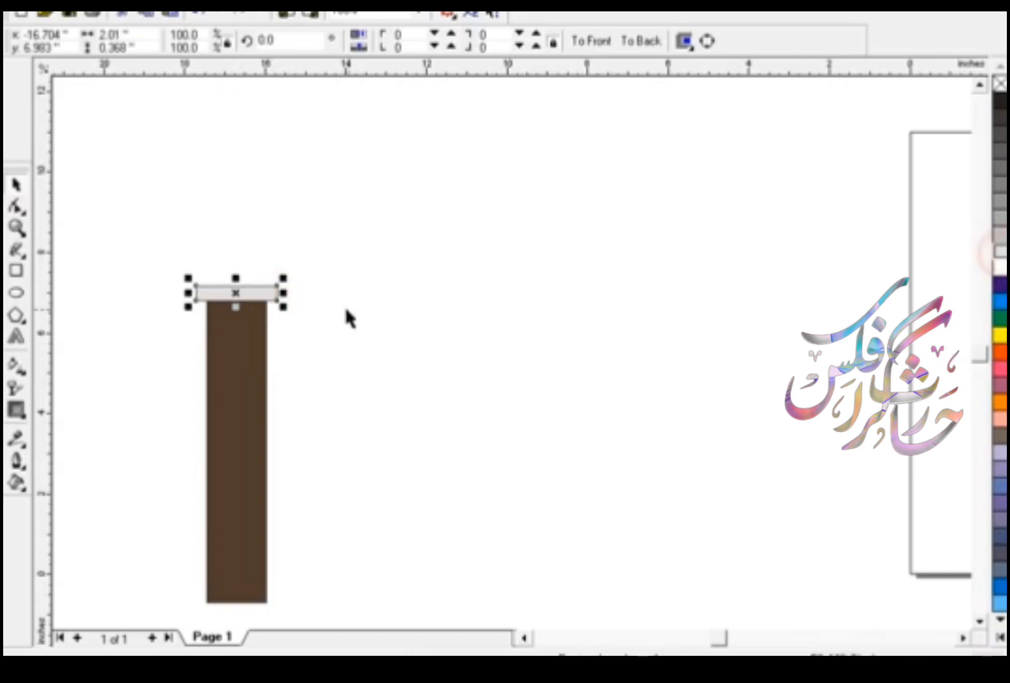
# - Duplicate the light grey slab directly above itself, widen the copy to about 2.45 in and fill it a darker grey
pyautogui.moveTo(266, 297); pyautogui.dragTo(293, 282)
pyautogui.rightClick(266, 288)
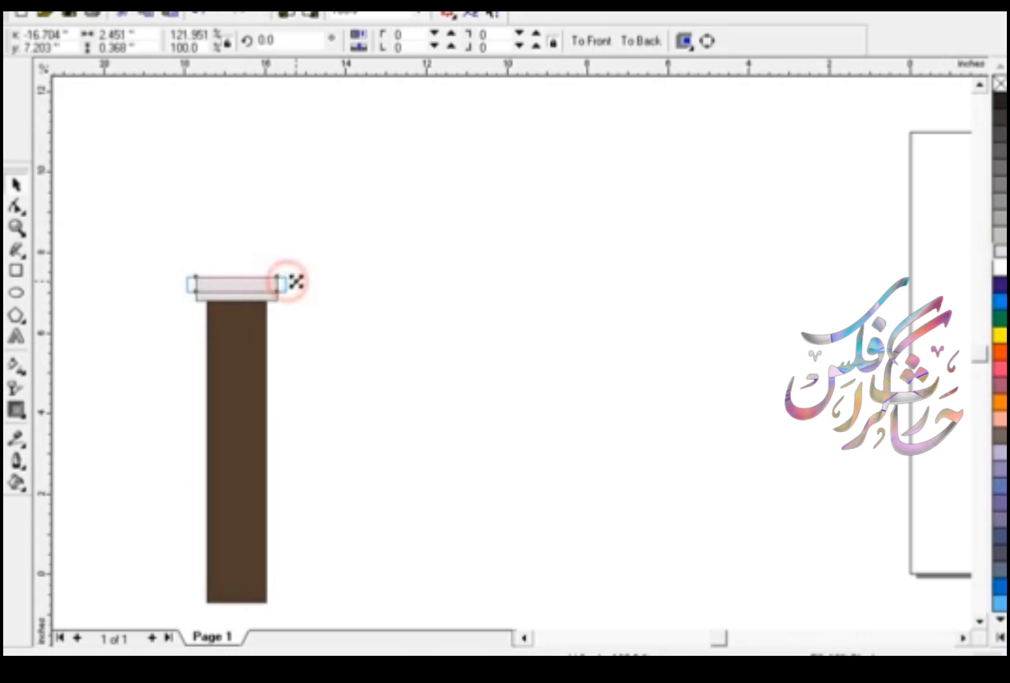
pyautogui.click(998, 235)
# - Remove the outlines from the two grey slabs, and group them with the brown pillar
pyautogui.keyDown('shift'); pyautogui.click(277, 296); pyautogui.keyUp('shift')
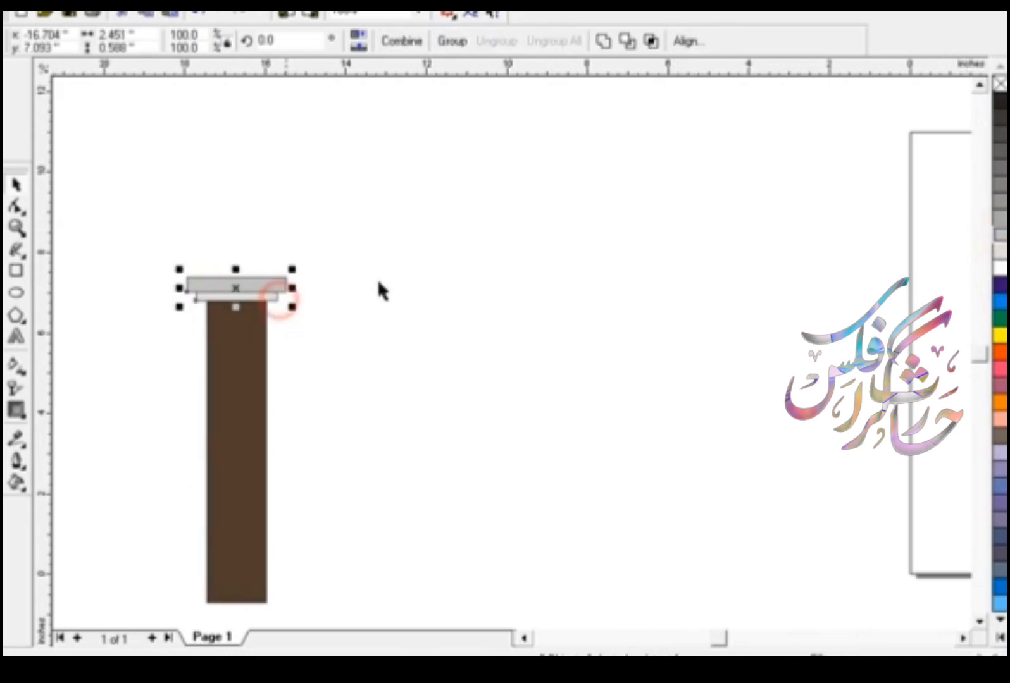
pyautogui.click(464, 216)
pyautogui.moveTo(138, 243); pyautogui.dragTo(358, 611)
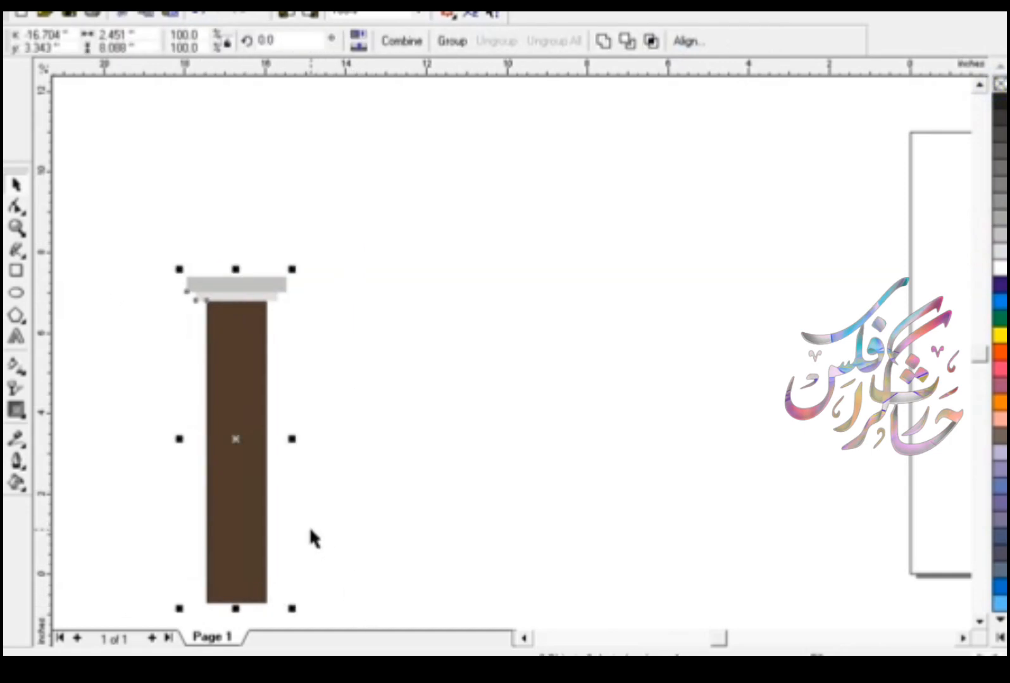
pyautogui.hotkey('ctrl', 'g')
# - Duplicate the pillar group horizontally to x about -9.28 in, and repeat the duplication for a third evenly spaced pillar
pyautogui.moveTo(250, 432); pyautogui.dragTo(545, 444)
pyautogui.scroll(-1, 548, 442)
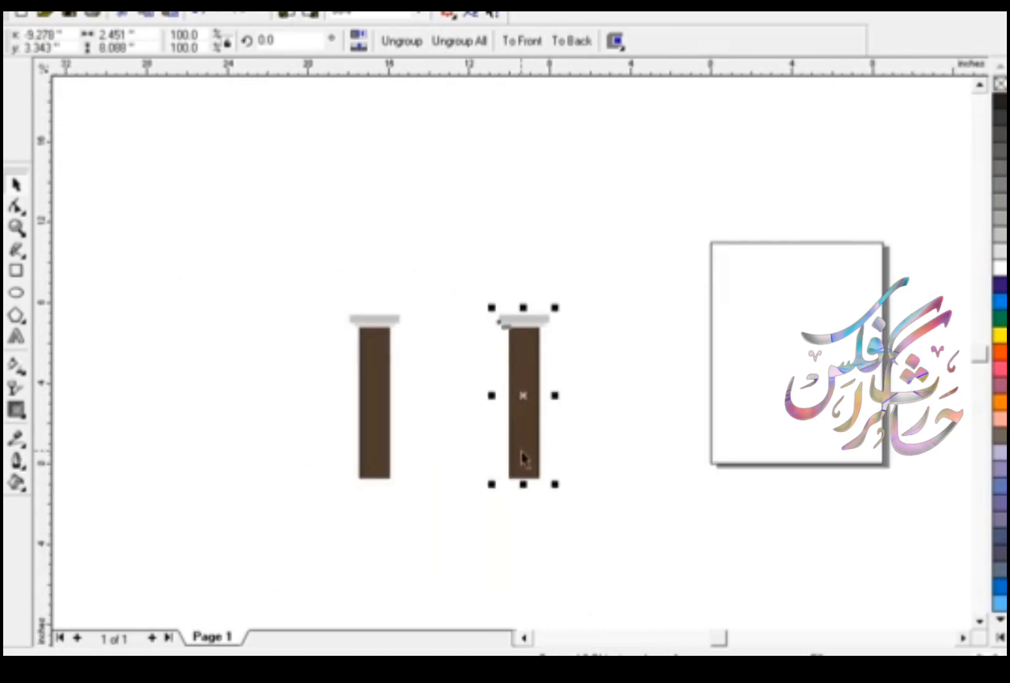
pyautogui.hotkey('ctrl', 'r')
# - Scale the three pillars together to about 12.08 by 5.65 in and move them farther left of the page
pyautogui.moveTo(349, 306); pyautogui.dragTo(702, 485)
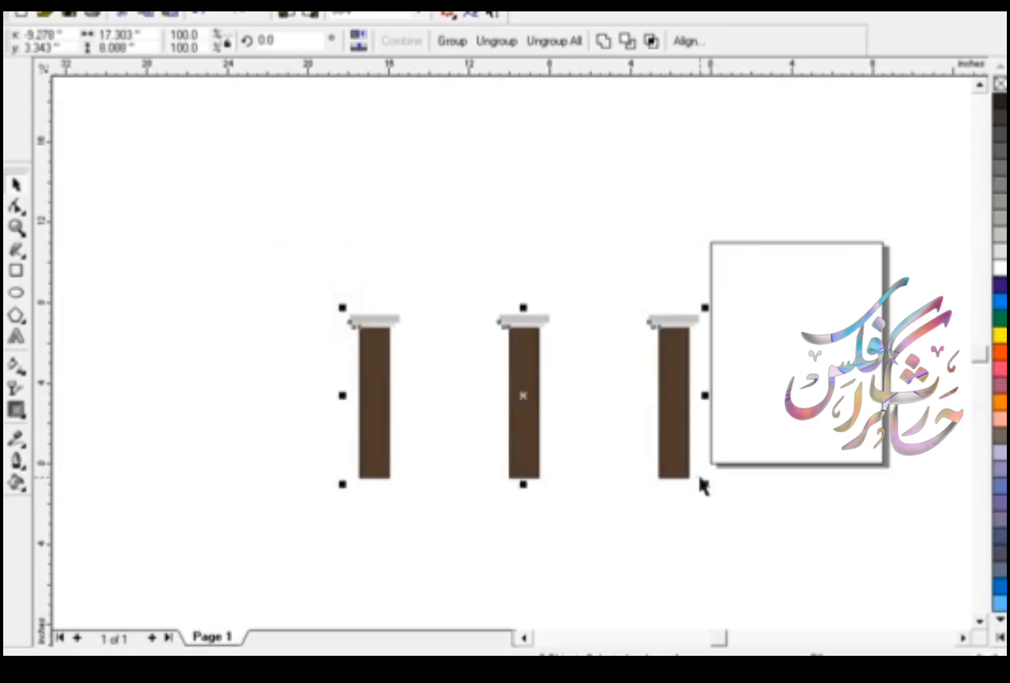
pyautogui.click(706, 482)
pyautogui.moveTo(302, 259); pyautogui.dragTo(607, 444)
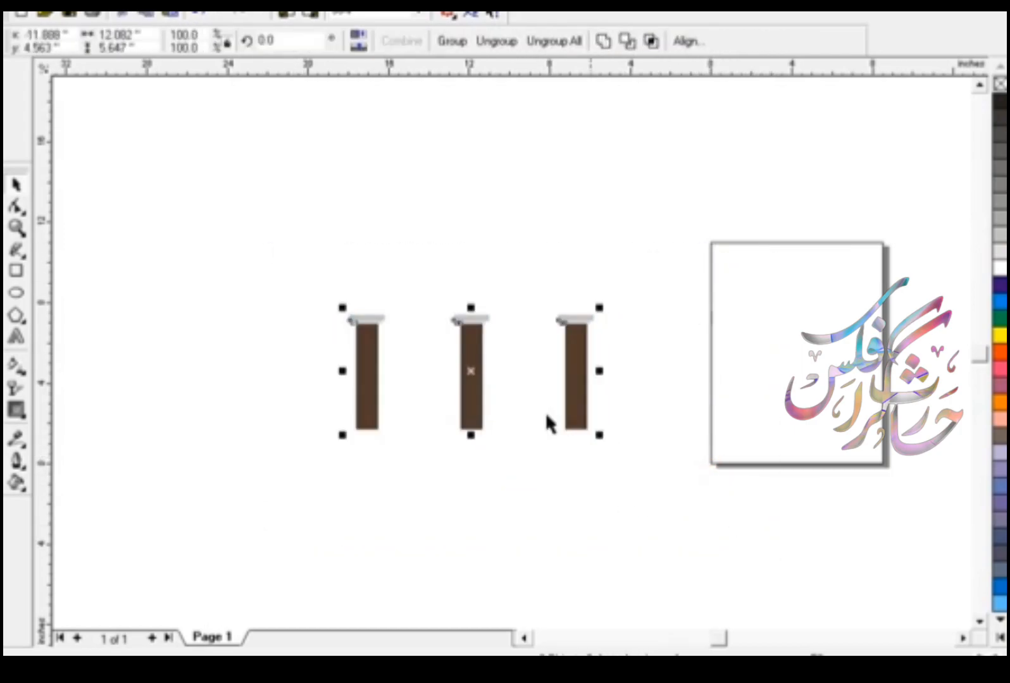
pyautogui.moveTo(470, 370); pyautogui.dragTo(336, 381)
pyautogui.hotkey('shift', 'F2')
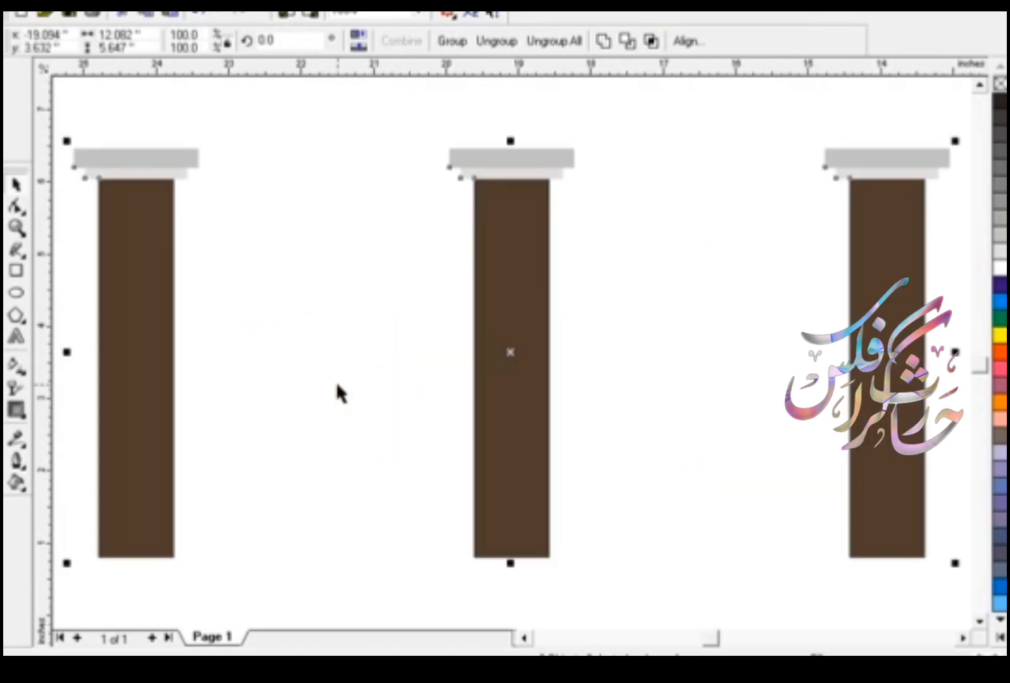
# - Draw a wall rectangle about 10.59 by 5.02 in, spanning from the left pillar to the right pillar
pyautogui.click(350, 398)
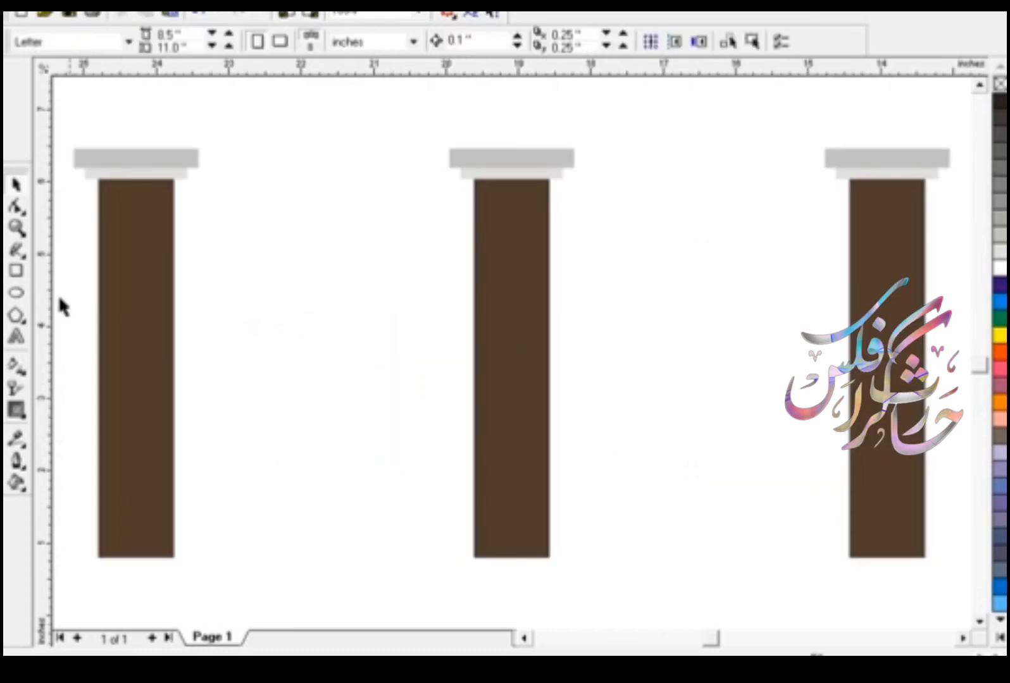
pyautogui.click(13, 272)
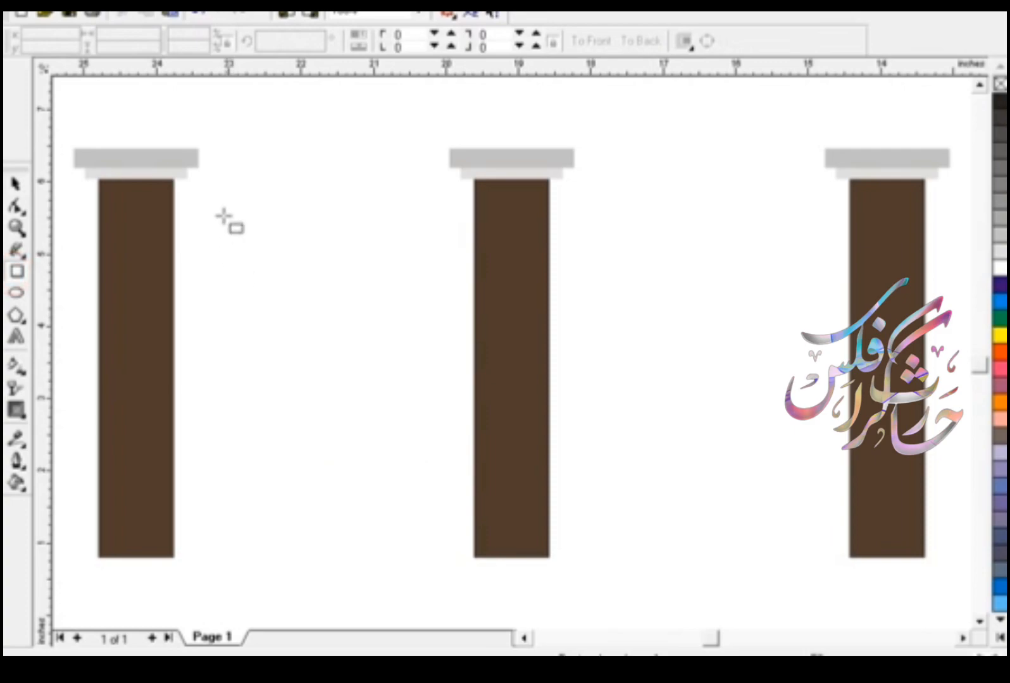
pyautogui.moveTo(142, 195); pyautogui.dragTo(907, 557)
# - Fill the wall rectangle with beige, CMYK 9, 13, 38, 0, and send it behind the pillars
pyautogui.click(17, 484)
pyautogui.click(55, 492)
pyautogui.moveTo(656, 559); pyautogui.dragTo(656, 545)
pyautogui.moveTo(516, 420)
pyautogui.mouseDown()
pyautogui.moveTo(483, 371)
pyautogui.moveTo(492, 382)
pyautogui.mouseUp()
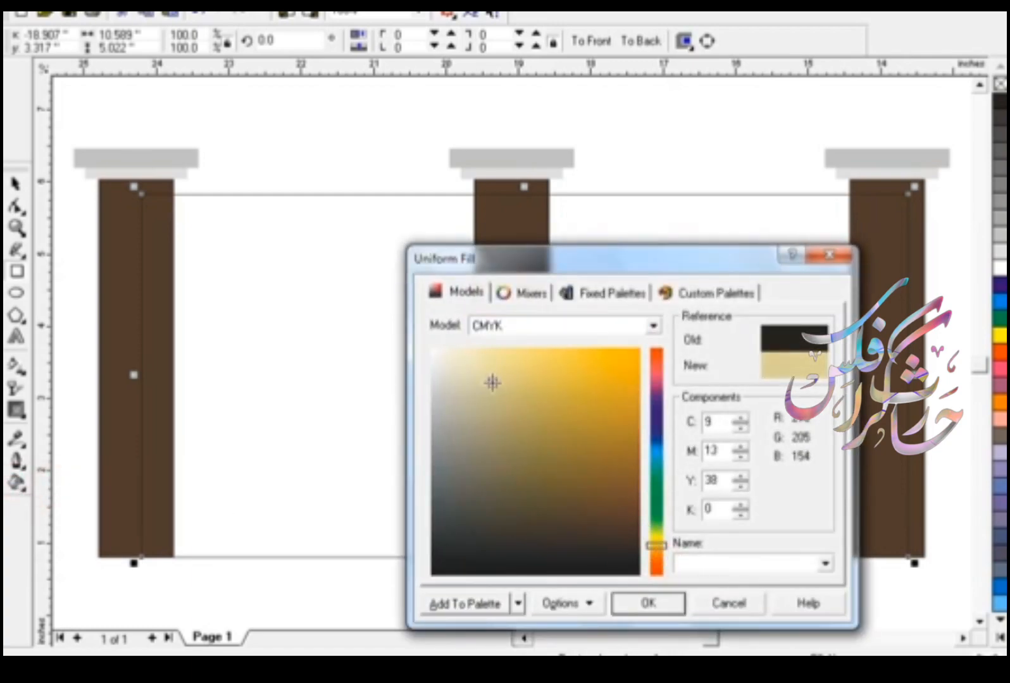
pyautogui.click(637, 602)
pyautogui.click(16, 184)
pyautogui.hotkey('shift', 'pagedown')
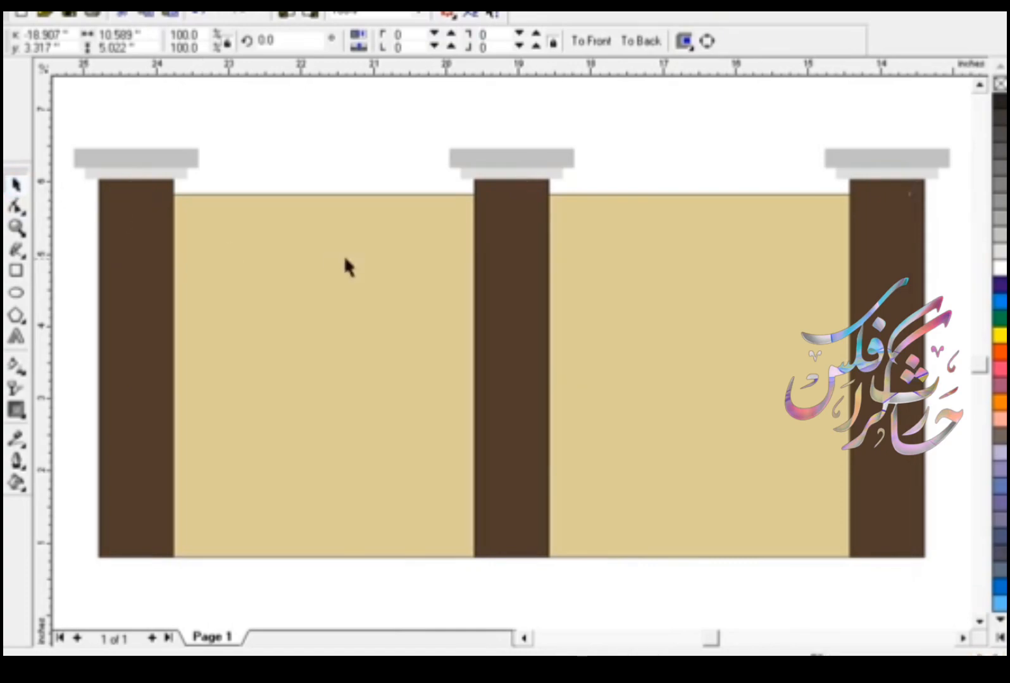
# - Ungroup the middle pillar and make a copy of its brown rectangle widened rightward to about 1.26 in
pyautogui.click(525, 276)
pyautogui.moveTo(581, 351)
pyautogui.mouseDown()
pyautogui.moveTo(591, 351)
pyautogui.moveTo(563, 367)
pyautogui.moveTo(573, 369)
pyautogui.mouseUp()
pyautogui.hotkey('ctrl', 'z')
pyautogui.click(397, 43)
pyautogui.click(548, 331)
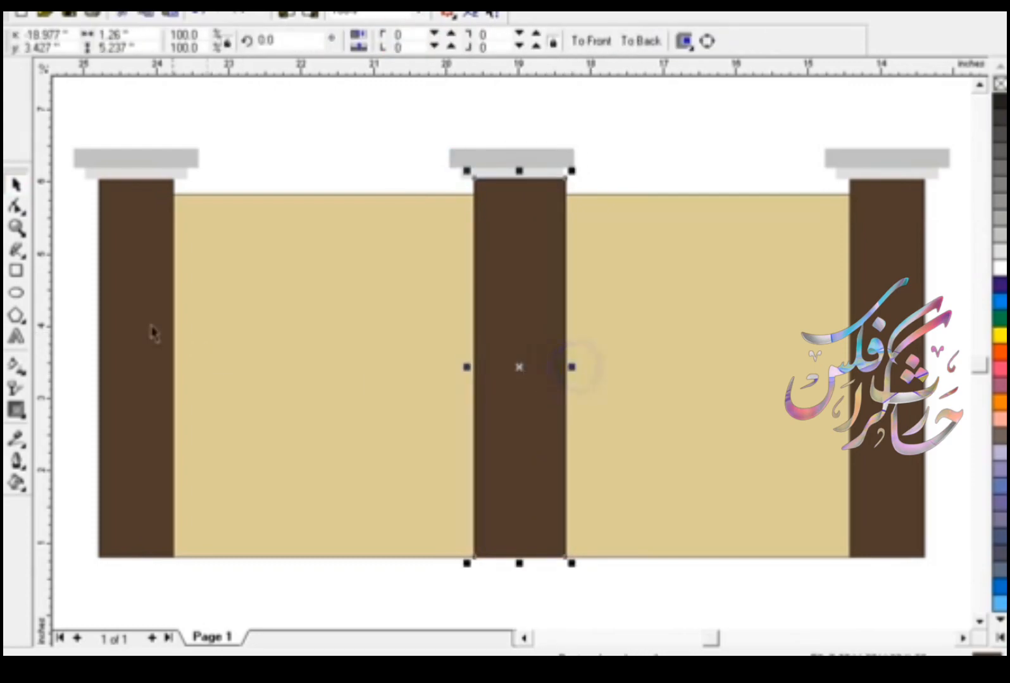
# - Ungroup the left pillar and make a copy of its brown rectangle widened rightward to about 1.3 in
pyautogui.click(142, 322)
pyautogui.moveTo(202, 355); pyautogui.dragTo(218, 355)
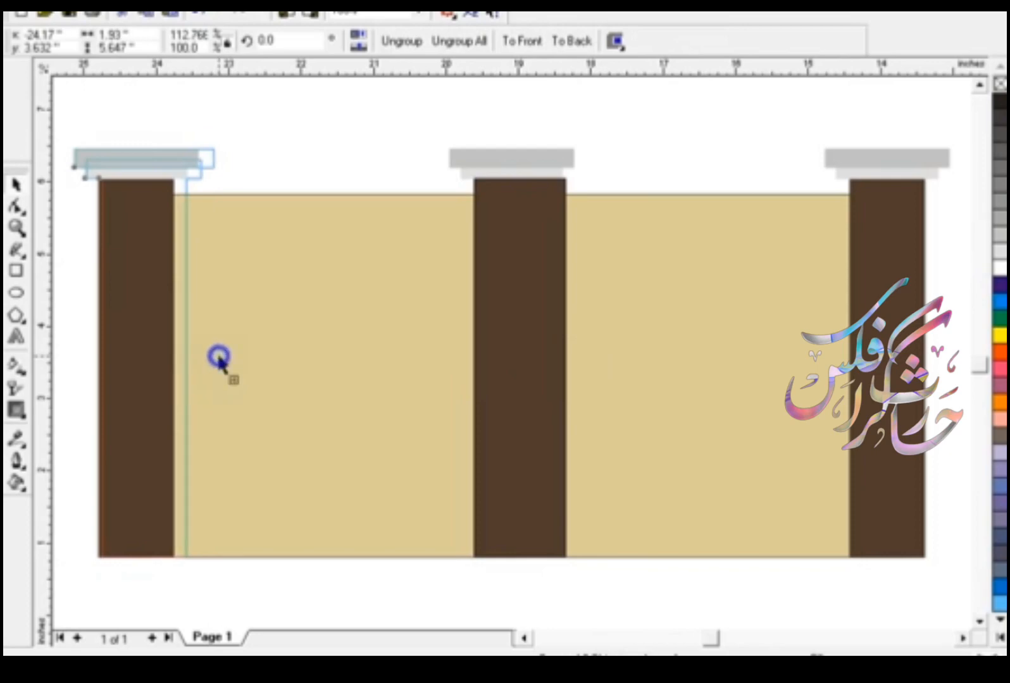
pyautogui.hotkey('ctrl', 'z')
pyautogui.click(397, 43)
pyautogui.click(167, 322)
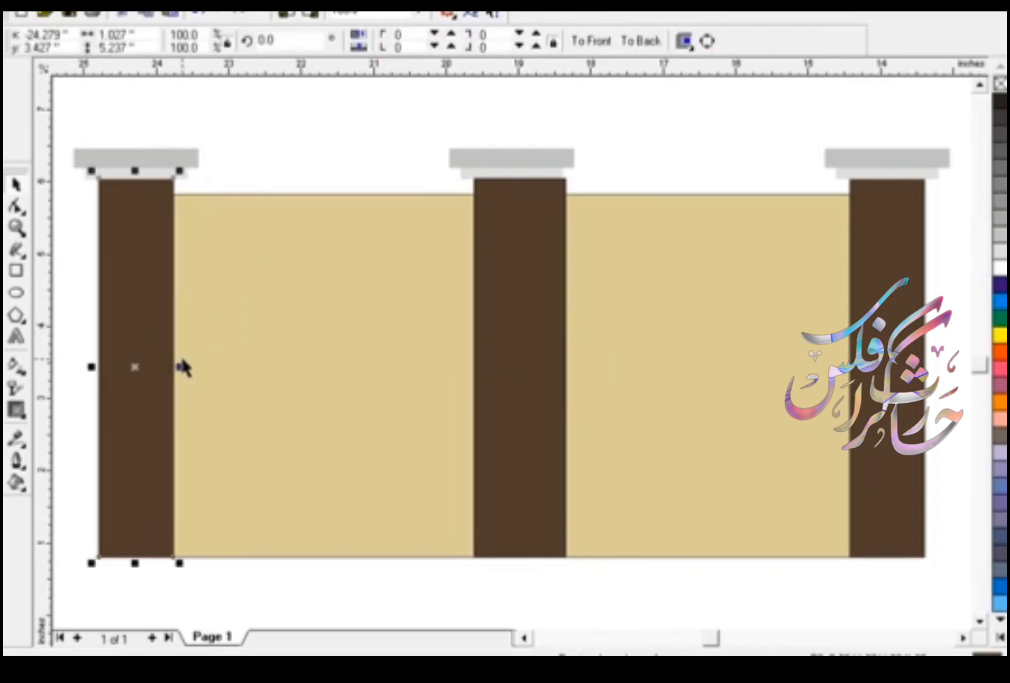
pyautogui.moveTo(181, 367); pyautogui.dragTo(194, 370)
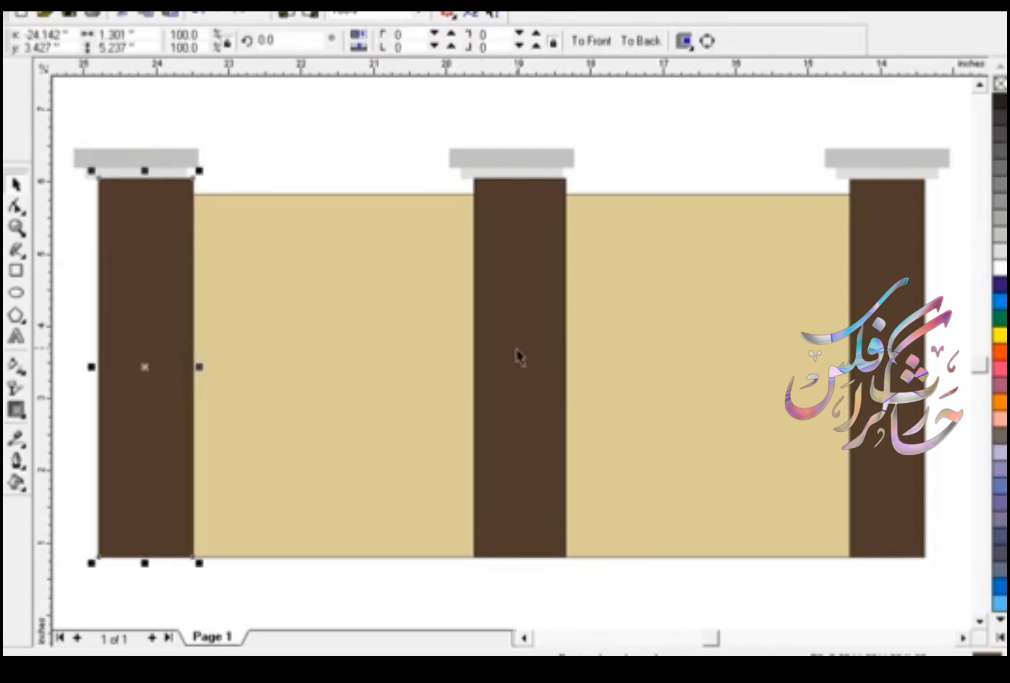
# - Fill the widened rectangles on the left and middle pillars with black
pyautogui.keyDown('shift'); pyautogui.click(515, 348); pyautogui.keyUp('shift')
pyautogui.click(999, 637)
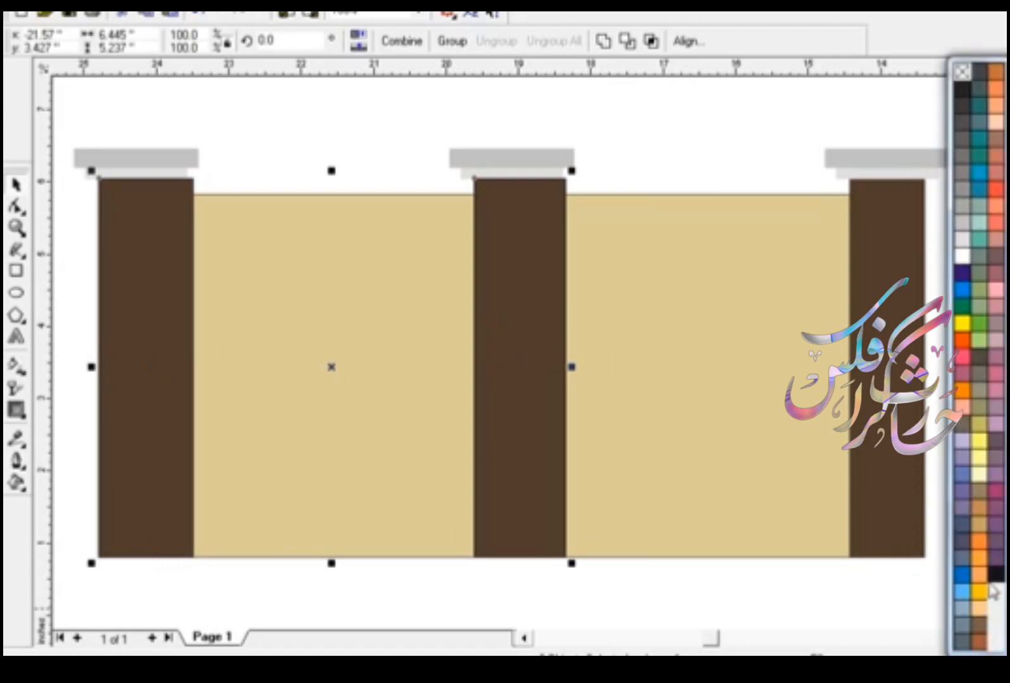
pyautogui.click(988, 579)
# - Apply uniform transparency to both black rectangles and raise it above 50 to form light shadows
pyautogui.click(15, 389)
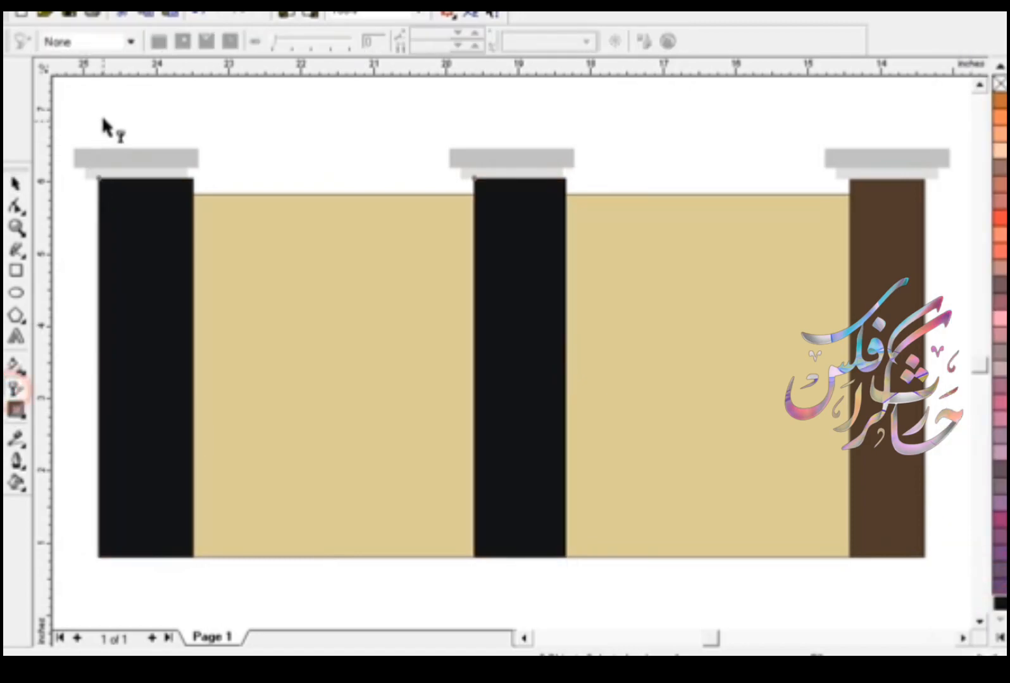
pyautogui.click(95, 43)
pyautogui.click(82, 74)
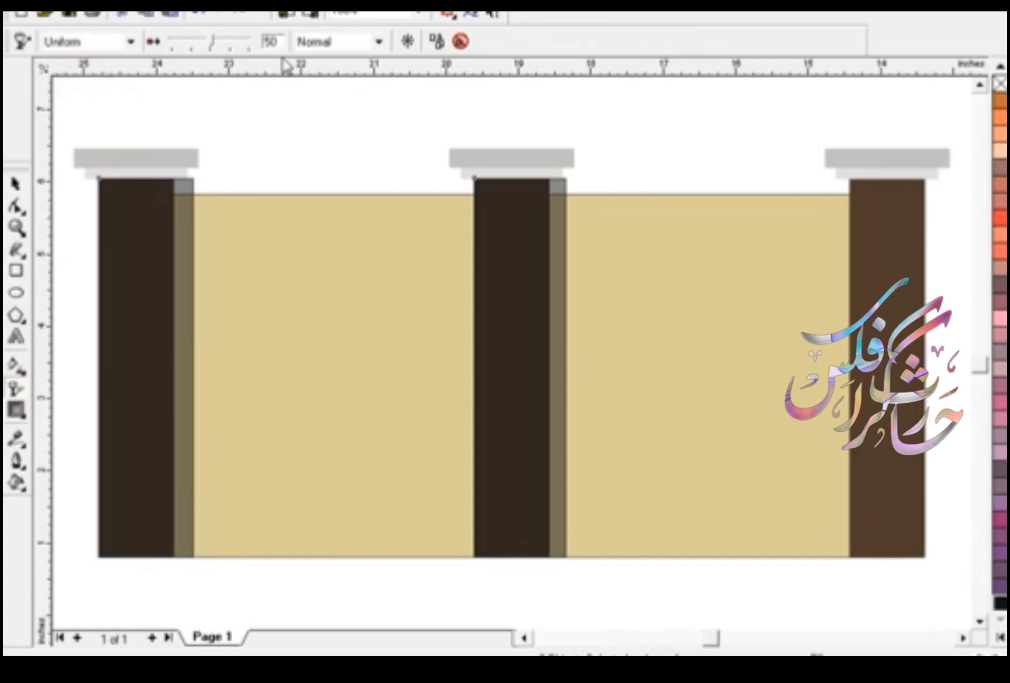
pyautogui.moveTo(236, 46); pyautogui.dragTo(237, 42)
# - Narrow the two shadow rectangles together slightly and PowerClip them inside the beige wall
pyautogui.click(17, 184)
pyautogui.moveTo(571, 368); pyautogui.dragTo(565, 370)
pyautogui.click(387, 263)
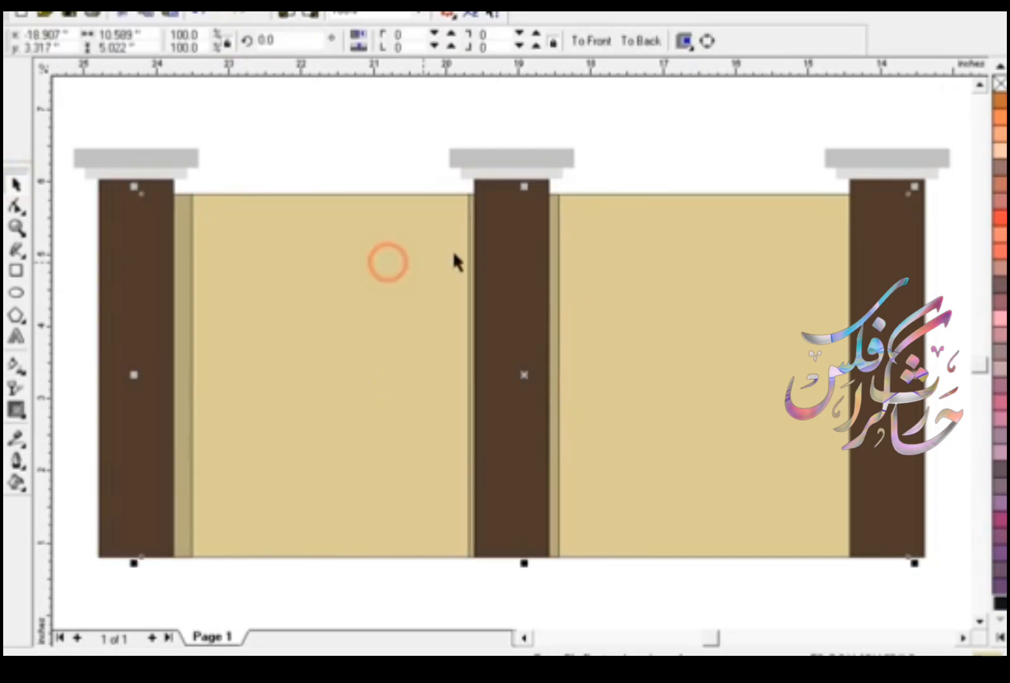
# - Edit the wall's PowerClip contents to remove both shadows' outlines and trim the middle shadow's left side back to its pillar
pyautogui.keyDown('ctrl'); pyautogui.click(417, 251); pyautogui.keyUp('ctrl')
pyautogui.click(192, 223)
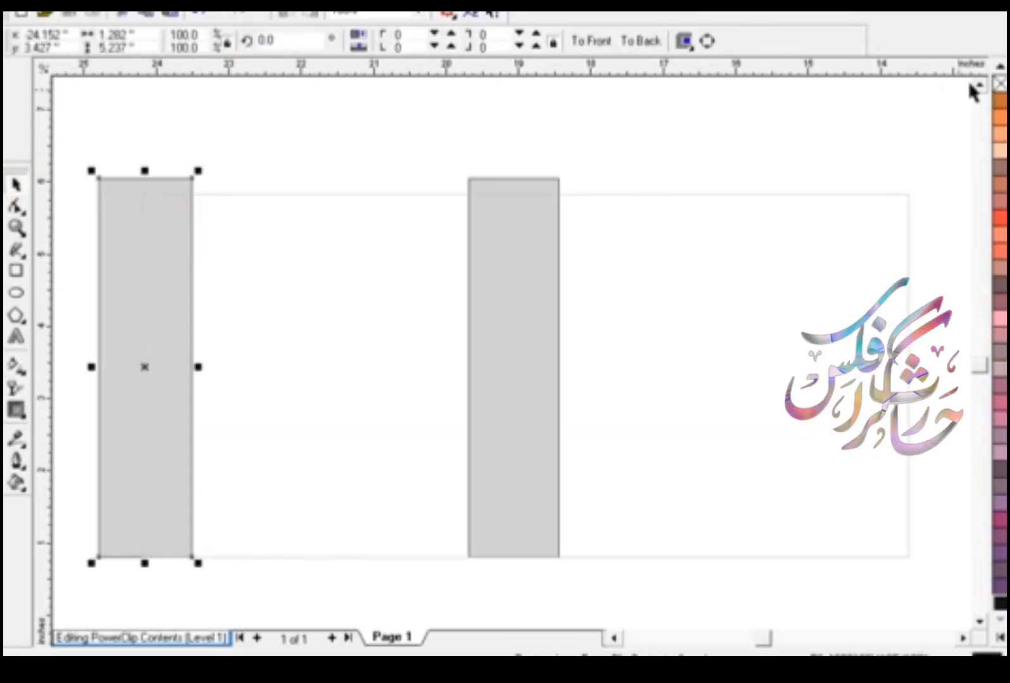
pyautogui.click(552, 293)
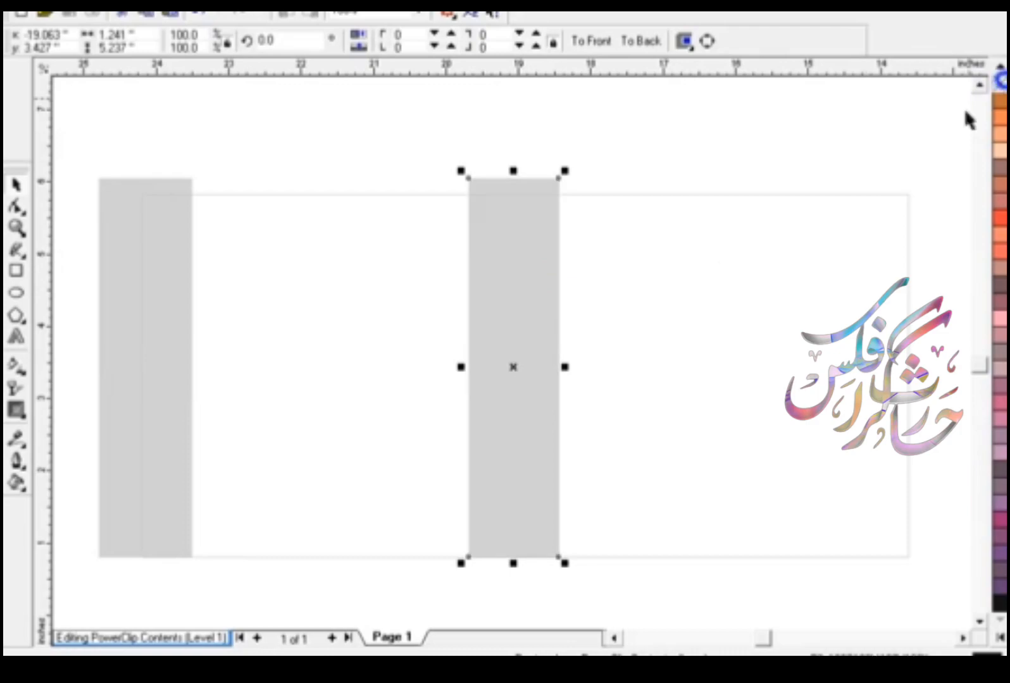
pyautogui.moveTo(460, 366); pyautogui.dragTo(475, 365)
pyautogui.keyDown('ctrl'); pyautogui.click(571, 164); pyautogui.keyUp('ctrl')
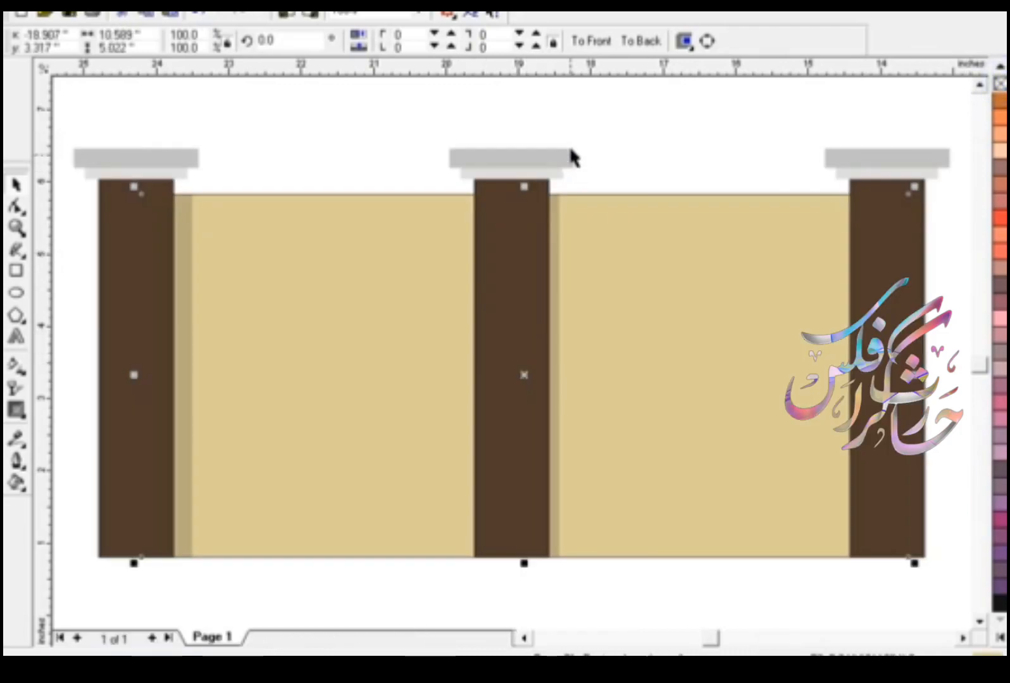
pyautogui.click(575, 130)
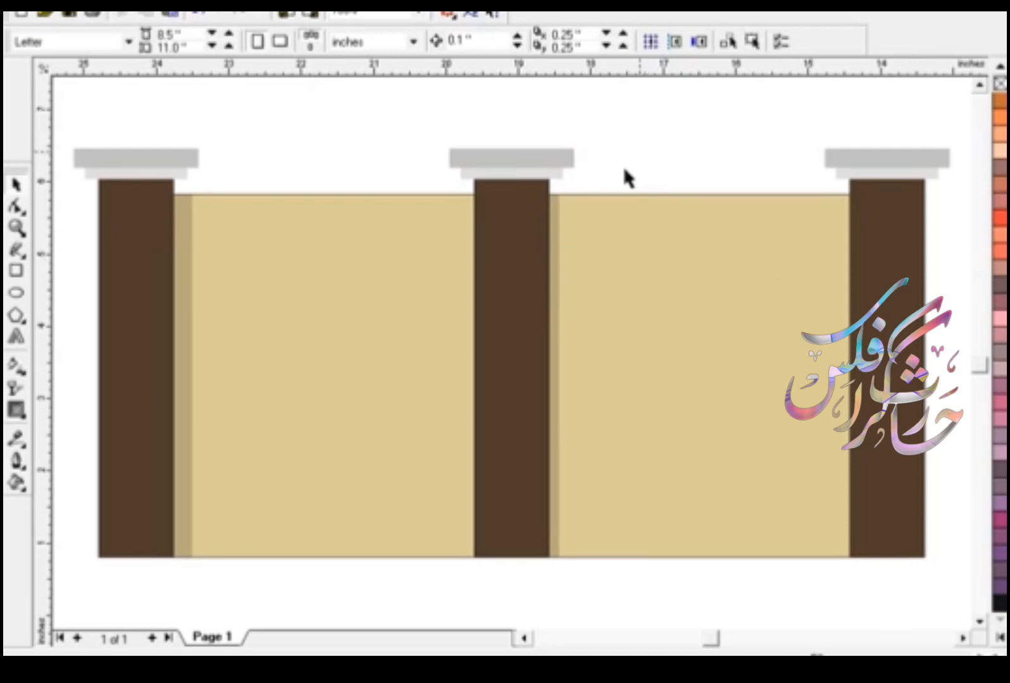
# - Ungroup the right pillar and its grey cap slabs
pyautogui.moveTo(69, 130); pyautogui.dragTo(949, 203)
pyautogui.click(861, 156)
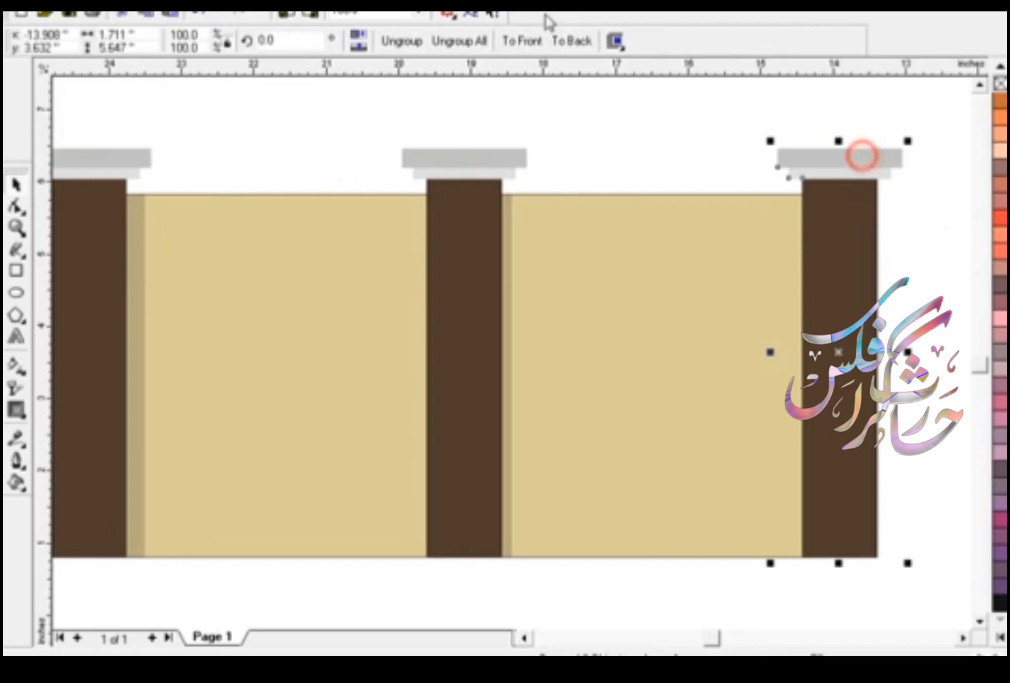
pyautogui.click(398, 41)
pyautogui.click(451, 107)
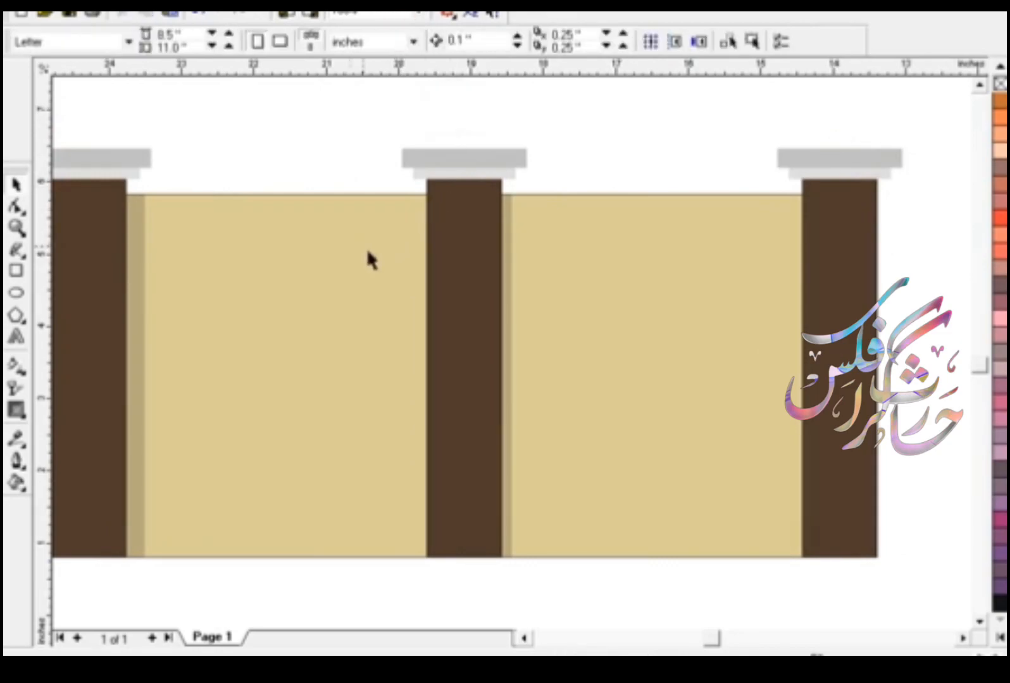
# - Move the grey caps of all three pillars upward, clear of the brown shafts
pyautogui.scroll(-2, 366, 248)
pyautogui.moveTo(265, 204); pyautogui.dragTo(694, 245)
pyautogui.click(694, 257)
# - Stretch the three brown pillar shafts upward together to meet their raised caps
pyautogui.click(471, 291)
pyautogui.keyDown('shift'); pyautogui.click(295, 291); pyautogui.keyUp('shift')
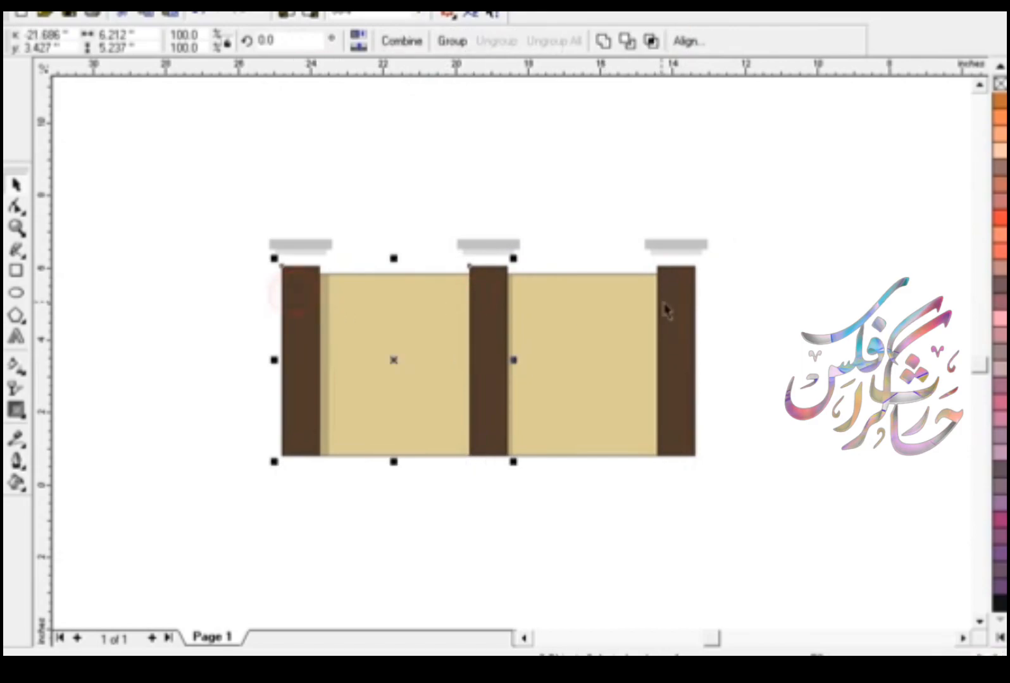
pyautogui.keyDown('shift'); pyautogui.click(676, 303); pyautogui.keyUp('shift')
pyautogui.moveTo(487, 259); pyautogui.dragTo(494, 235)
pyautogui.click(337, 217)
# - Draw a thin horizontal bar about 9.58 in wide between the outer pillars above the wall, and duplicate it downward into three bars
pyautogui.moveTo(197, 195); pyautogui.dragTo(832, 487)
pyautogui.hotkey('shift', 'F2')
pyautogui.press('Escape')
pyautogui.click(17, 271)
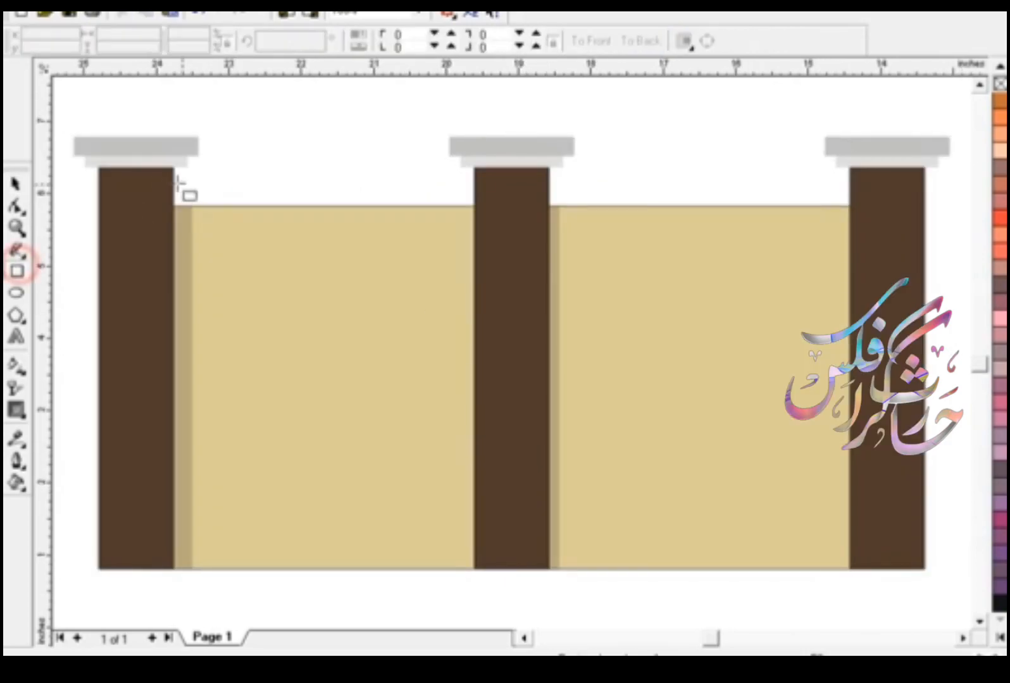
pyautogui.moveTo(159, 177); pyautogui.dragTo(861, 203)
pyautogui.click(15, 184)
pyautogui.moveTo(712, 180); pyautogui.dragTo(721, 204)
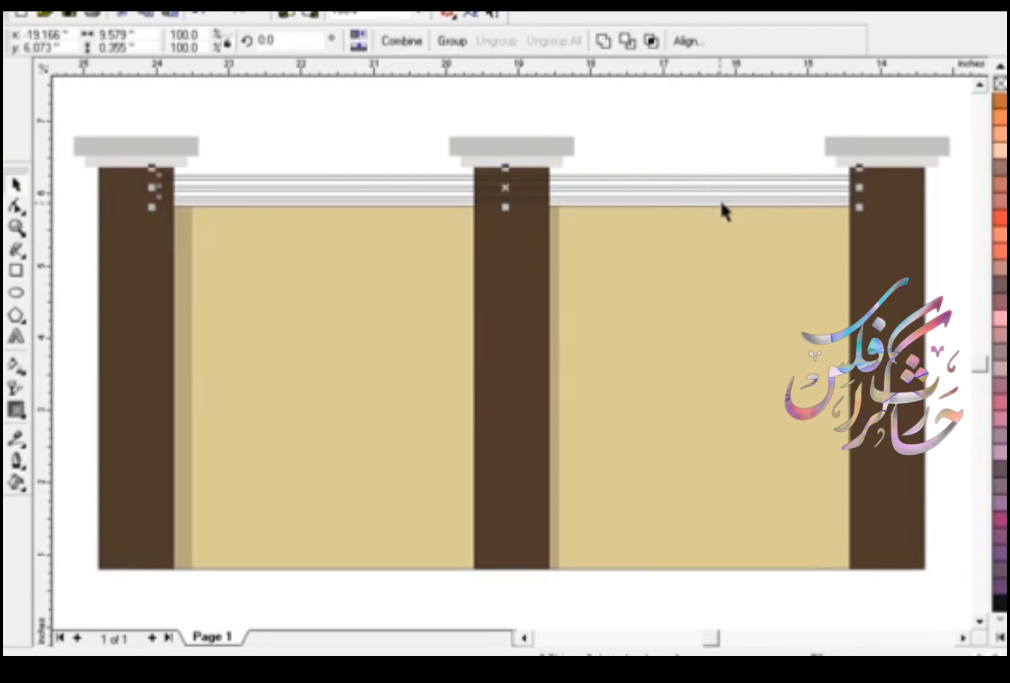
# - Fill the three horizontal bars with black and send them behind the pillars
pyautogui.click(998, 606)
pyautogui.hotkey('shift', 'pagedown')
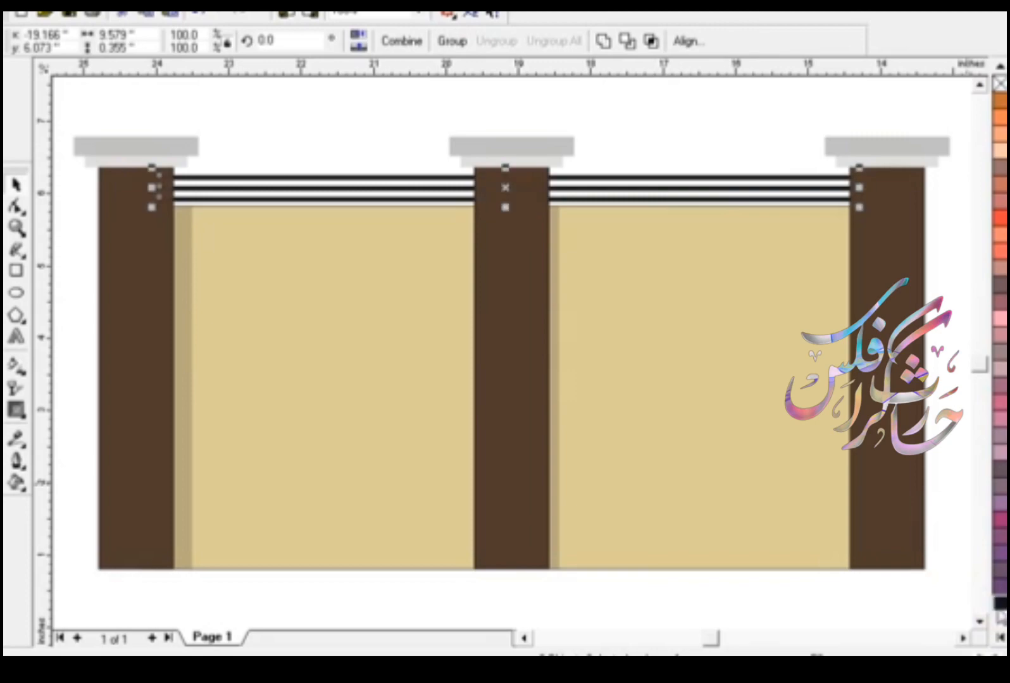
pyautogui.click(642, 128)
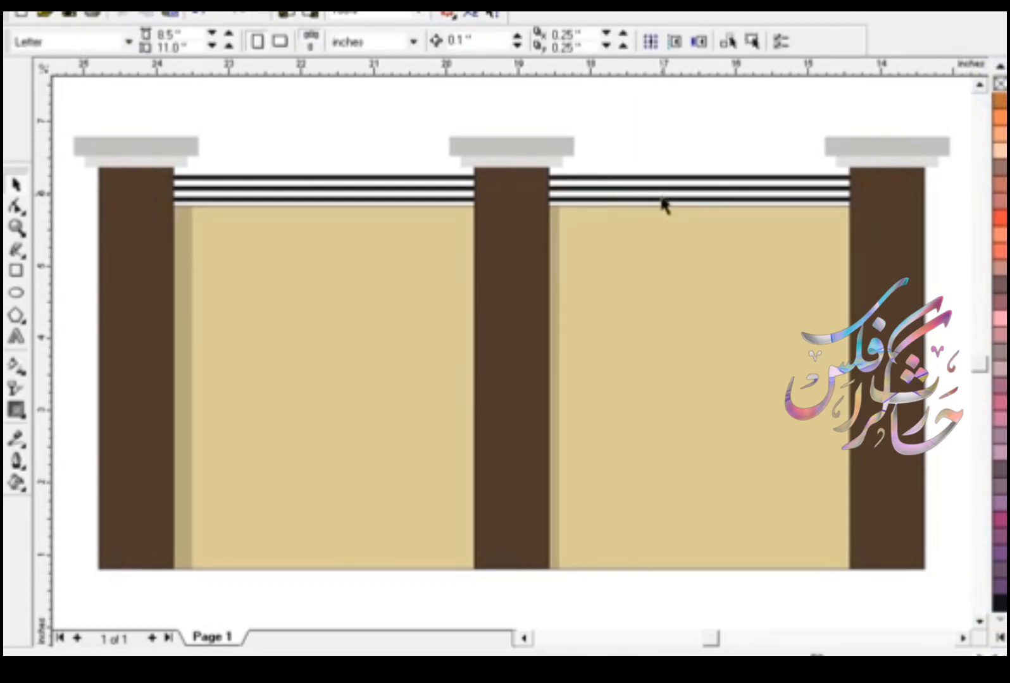
# - Duplicate the rightmost capped brown pillar farther to the right, leaving a wide opening between it and the original
pyautogui.press('F3')
pyautogui.click(962, 638)
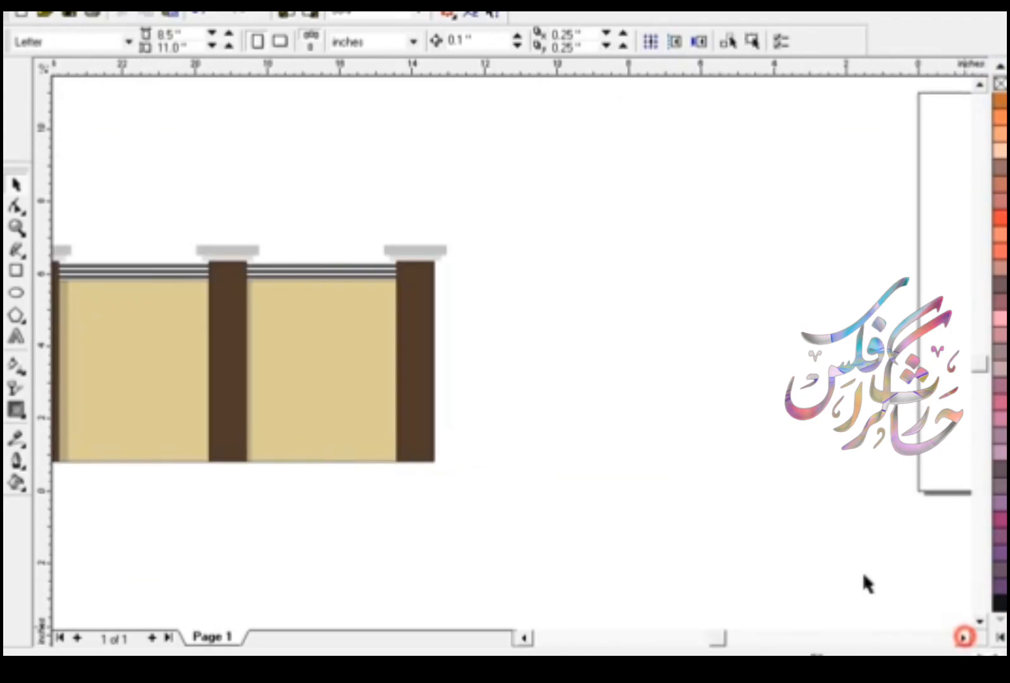
pyautogui.moveTo(519, 177)
pyautogui.mouseDown()
pyautogui.moveTo(406, 466)
pyautogui.moveTo(382, 473)
pyautogui.mouseUp()
pyautogui.moveTo(424, 399); pyautogui.dragTo(735, 396)
pyautogui.click(586, 403)
# - Copy the three black railing bars into the opening beside the wall and shorten them to about 8.42 in wide
pyautogui.click(367, 267)
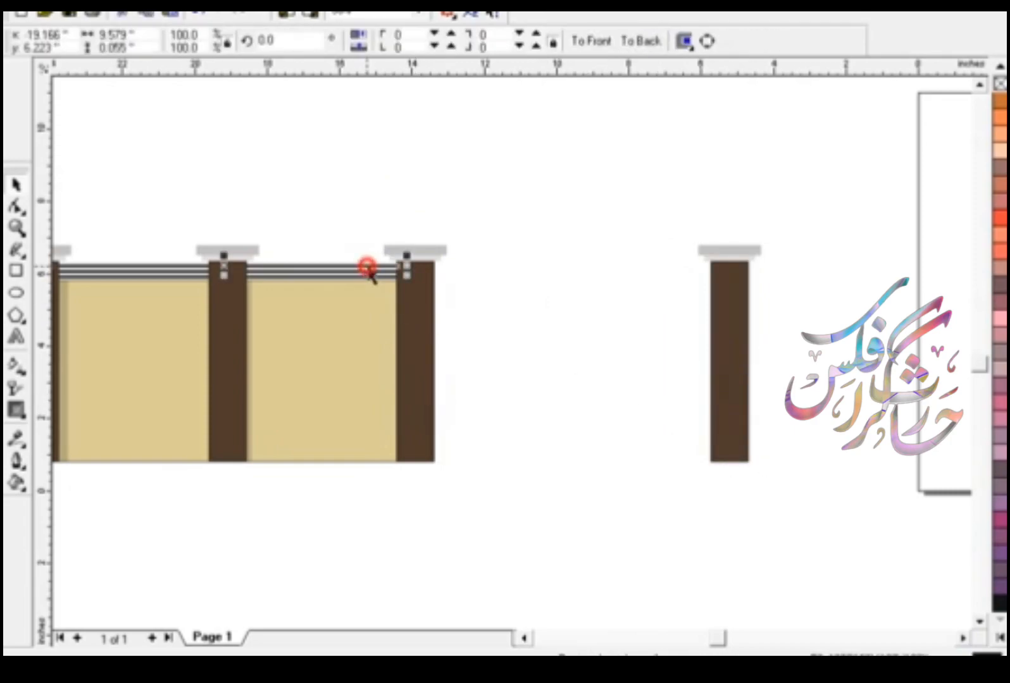
pyautogui.keyDown('shift'); pyautogui.click(329, 274); pyautogui.keyUp('shift')
pyautogui.keyDown('shift'); pyautogui.click(329, 277); pyautogui.keyUp('shift')
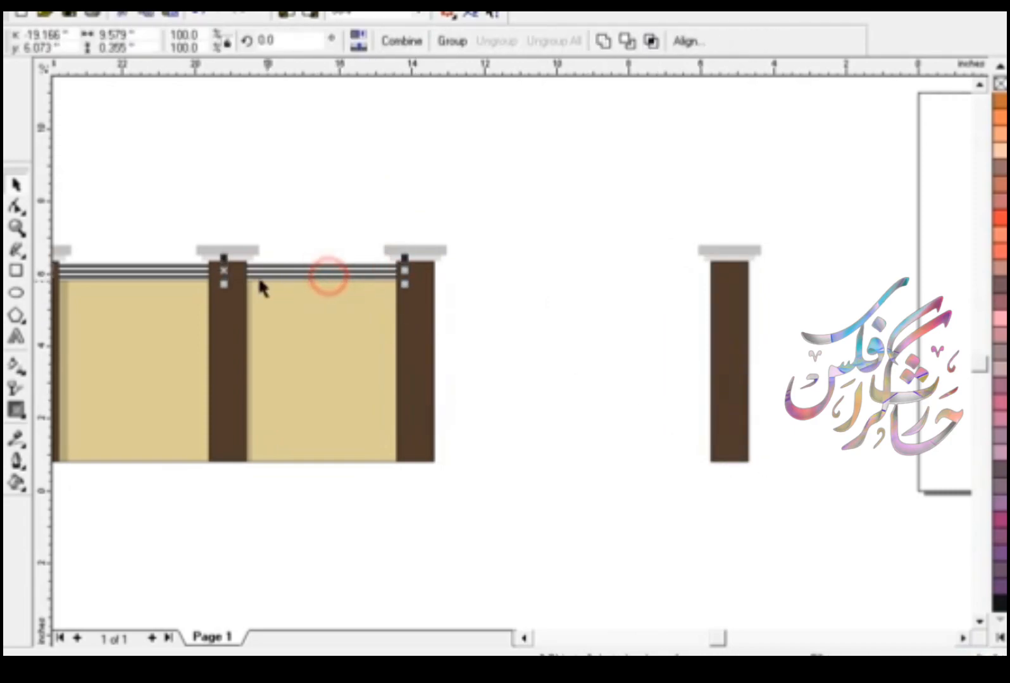
pyautogui.moveTo(226, 272); pyautogui.dragTo(596, 282)
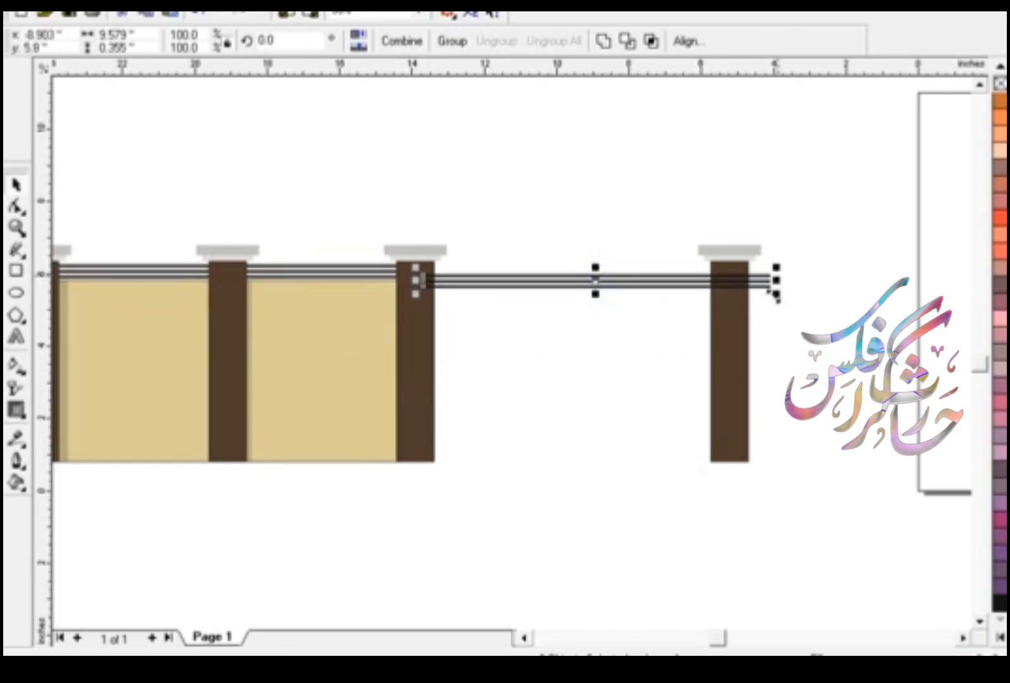
pyautogui.moveTo(775, 281); pyautogui.dragTo(734, 281)
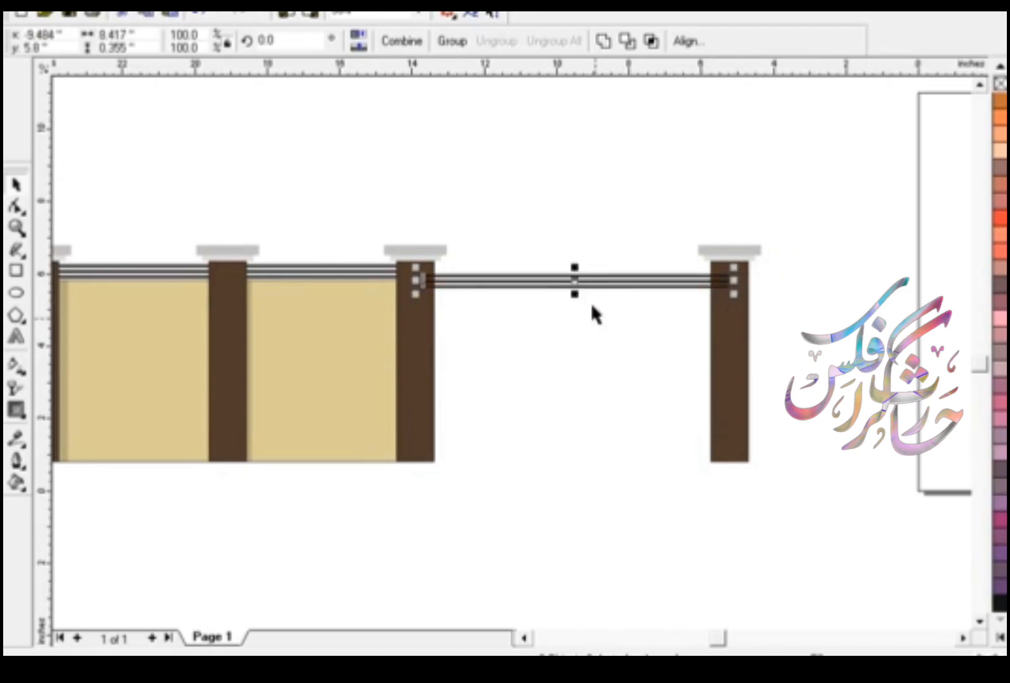
# - Repeat copies of the three bars downward to the pillar bases to fill the opening, and send all the bars behind the pillars
pyautogui.moveTo(575, 282); pyautogui.dragTo(578, 300)
pyautogui.hotkey('ctrl', 'r')
pyautogui.hotkey('ctrl', 'r')
pyautogui.hotkey('ctrl', 'r')
pyautogui.hotkey('ctrl', 'r')
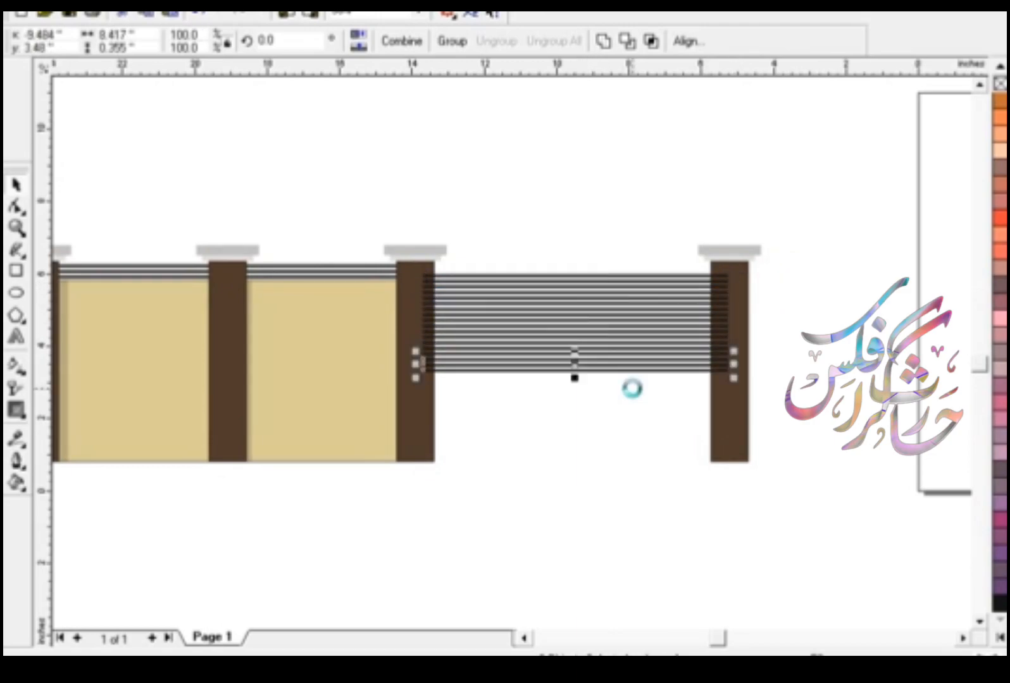
pyautogui.hotkey('ctrl', 'r')
pyautogui.hotkey('ctrl', 'r')
pyautogui.hotkey('ctrl', 'r')
pyautogui.hotkey('ctrl', 'r')
pyautogui.hotkey('ctrl', 'r')
pyautogui.hotkey('ctrl', 'r')
pyautogui.moveTo(527, 261); pyautogui.dragTo(575, 469)
pyautogui.click(573, 483)
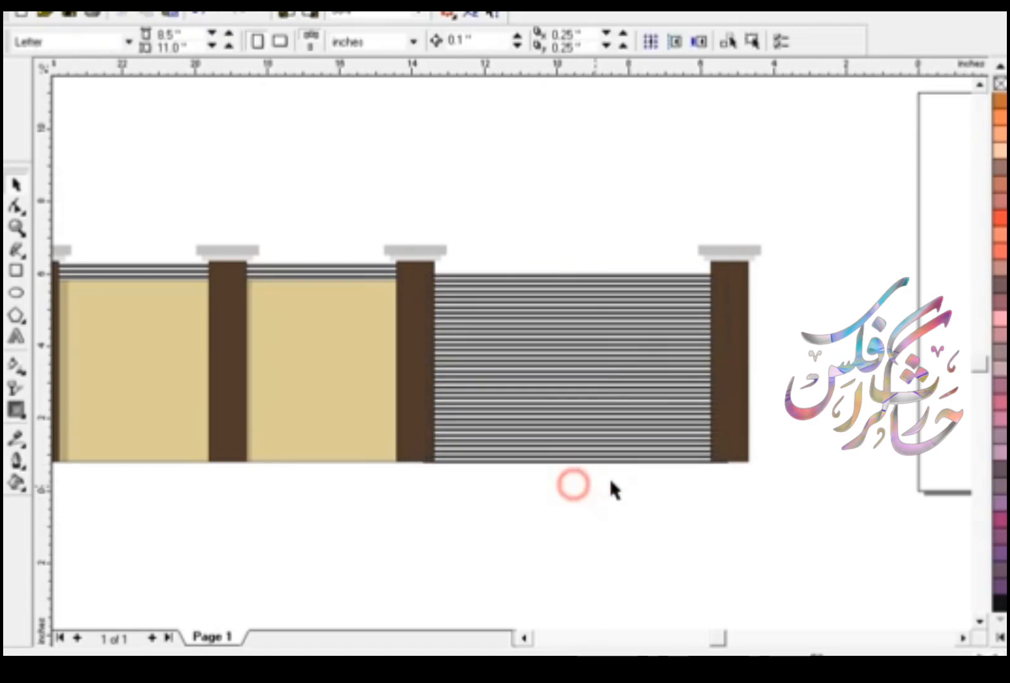
# - Duplicate the leftmost brown shaft over the first wall panel, about 1.56 in wide, and stretch it to about 16.8 in tall behind the wall
pyautogui.press('F3')
pyautogui.moveTo(675, 248); pyautogui.dragTo(196, 431)
pyautogui.hotkey('shift', 'F2')
pyautogui.click(264, 193)
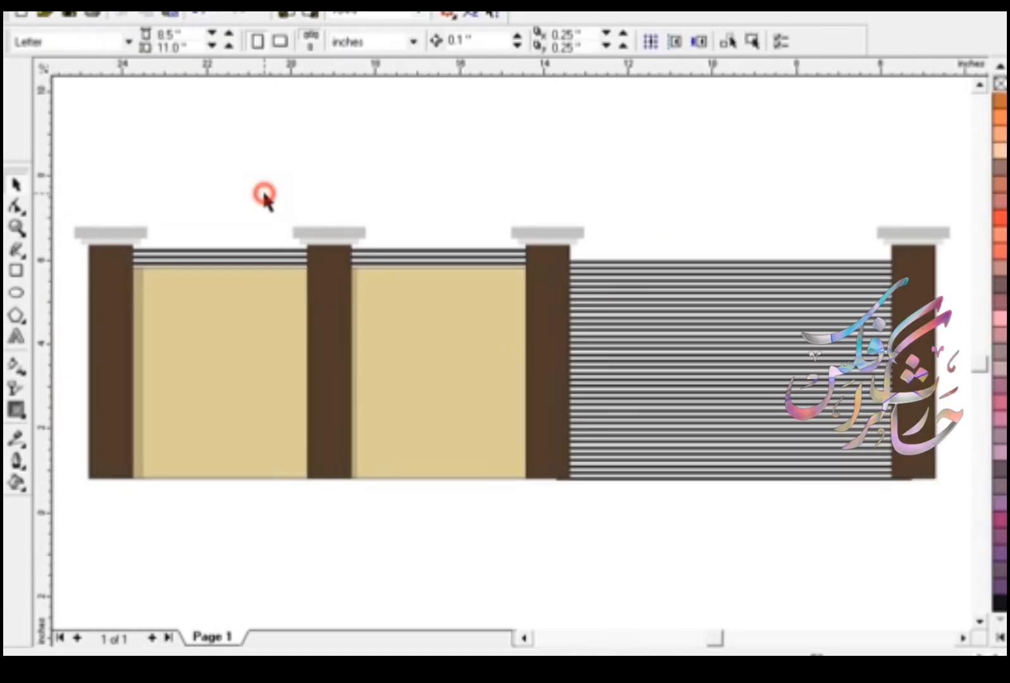
pyautogui.click(791, 219)
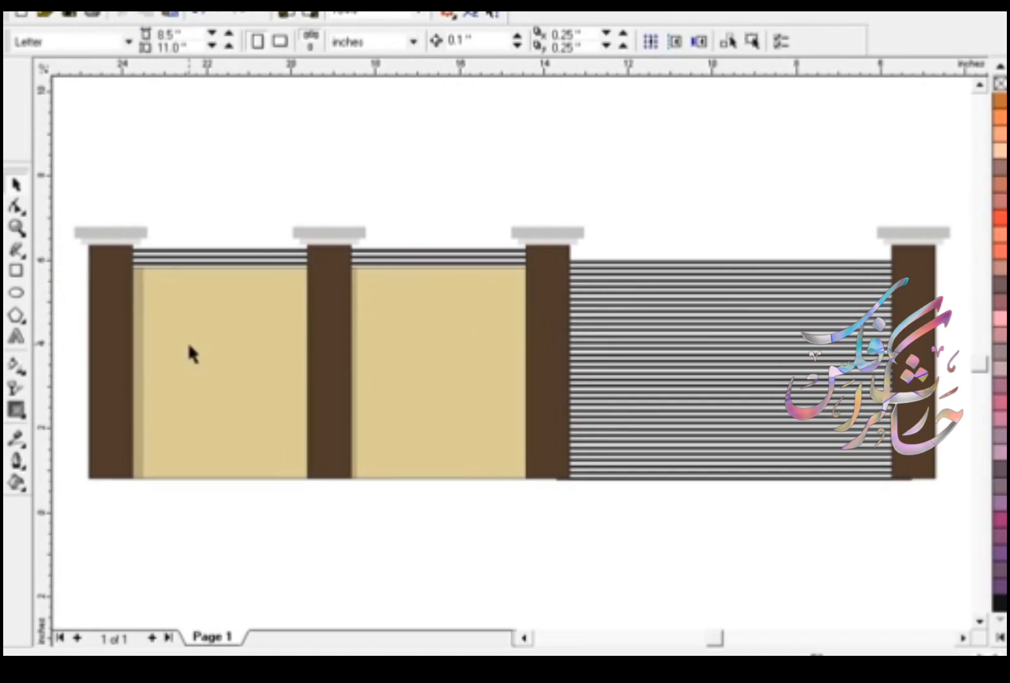
pyautogui.click(119, 342)
pyautogui.moveTo(118, 339); pyautogui.dragTo(232, 353)
pyautogui.press('F3')
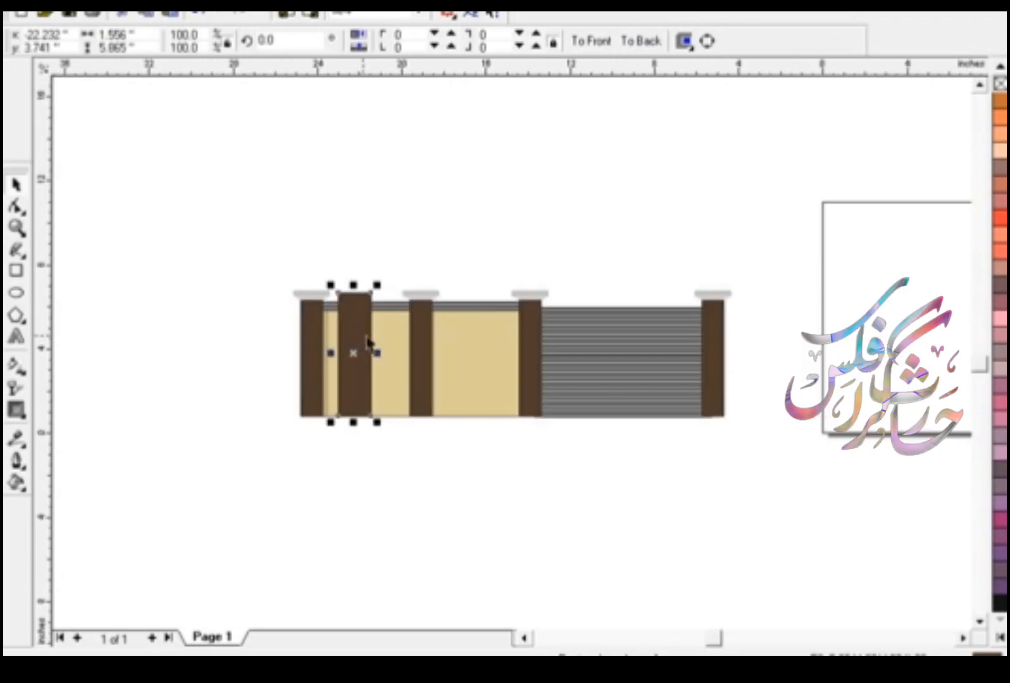
pyautogui.moveTo(353, 284); pyautogui.dragTo(354, 92)
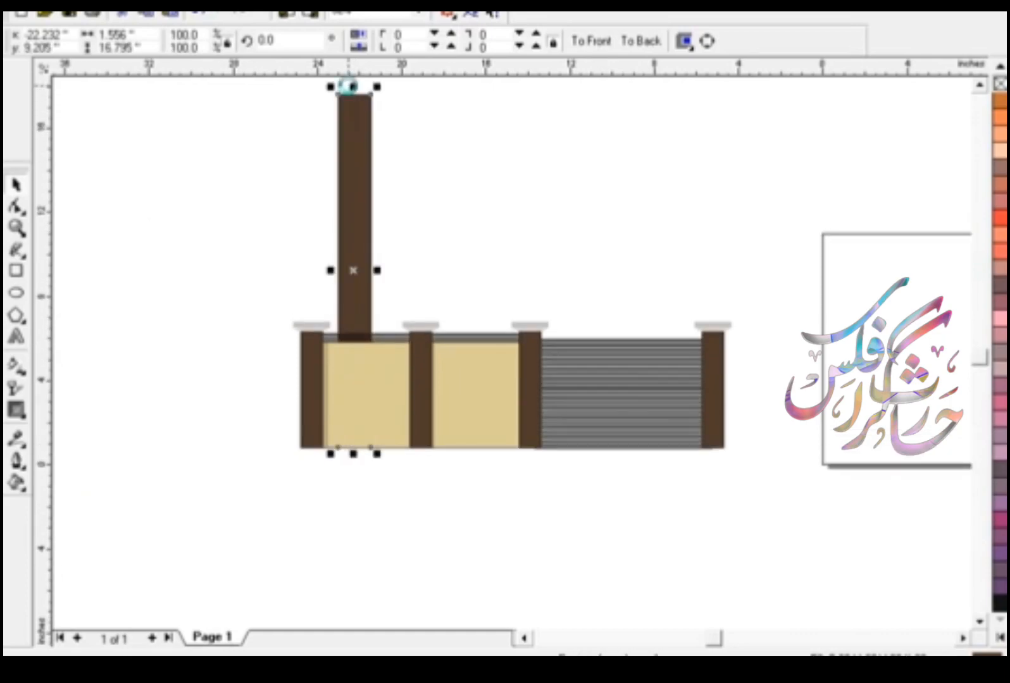
# - Draw a rectangular frame about 31.3 by 34.5 in around the whole wall and column drawing
pyautogui.press('F3')
pyautogui.moveTo(367, 142); pyautogui.dragTo(792, 442)
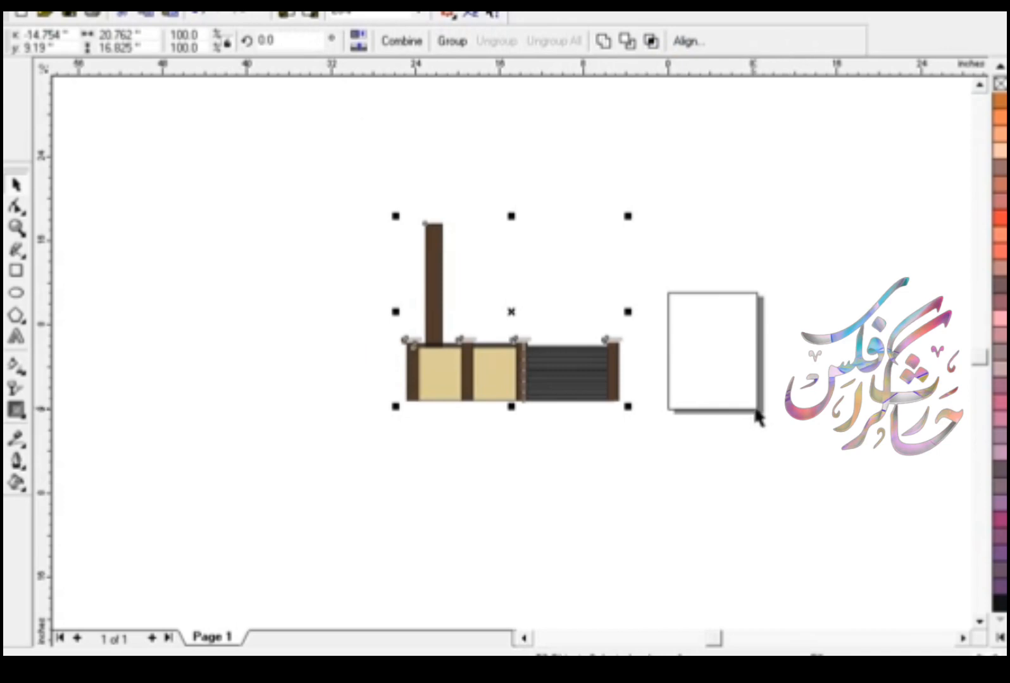
pyautogui.press('F6')
pyautogui.moveTo(361, 89); pyautogui.dragTo(691, 452)
pyautogui.click(16, 184)
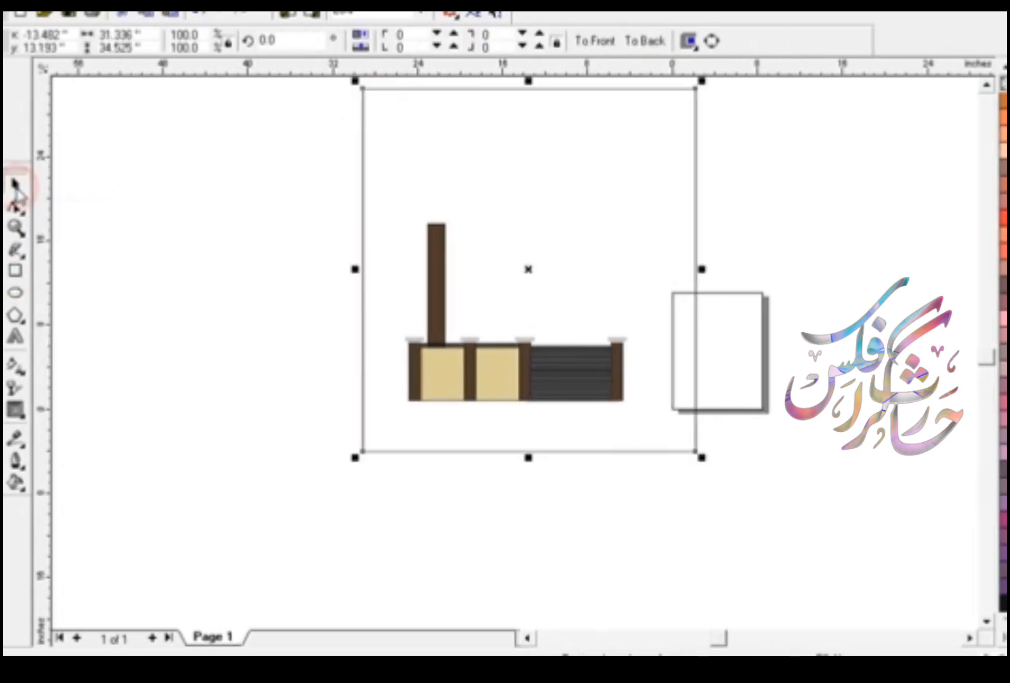
pyautogui.hotkey('shift', 'F2')
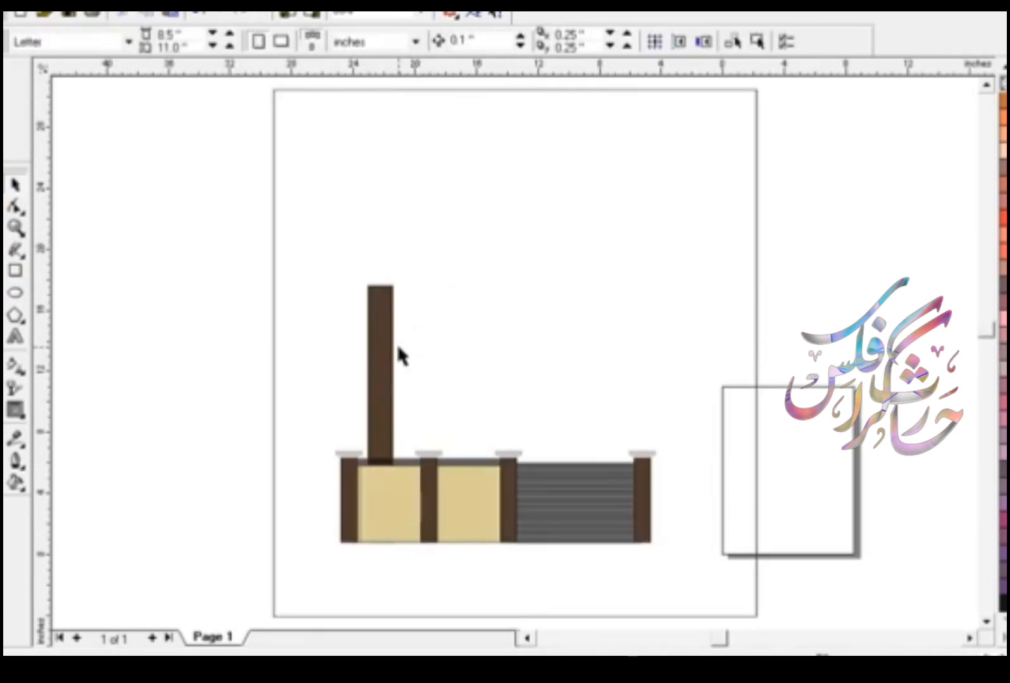
# - Widen the tall brown column to about 1.85 in and stretch it upward to about 20.08 in tall
pyautogui.click(383, 341)
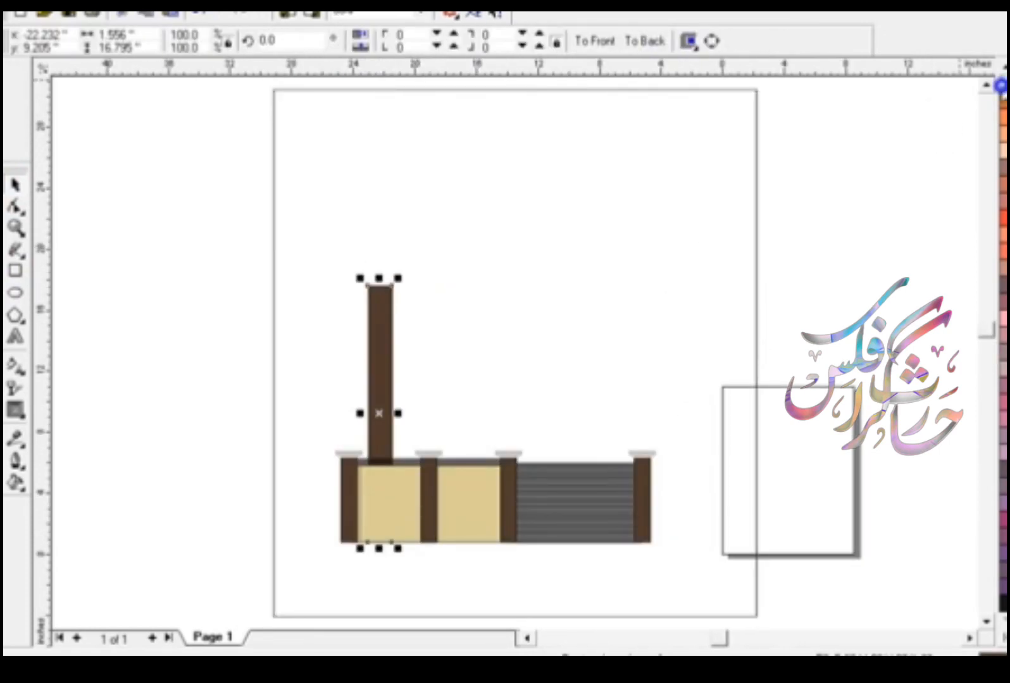
pyautogui.moveTo(397, 414); pyautogui.dragTo(401, 414)
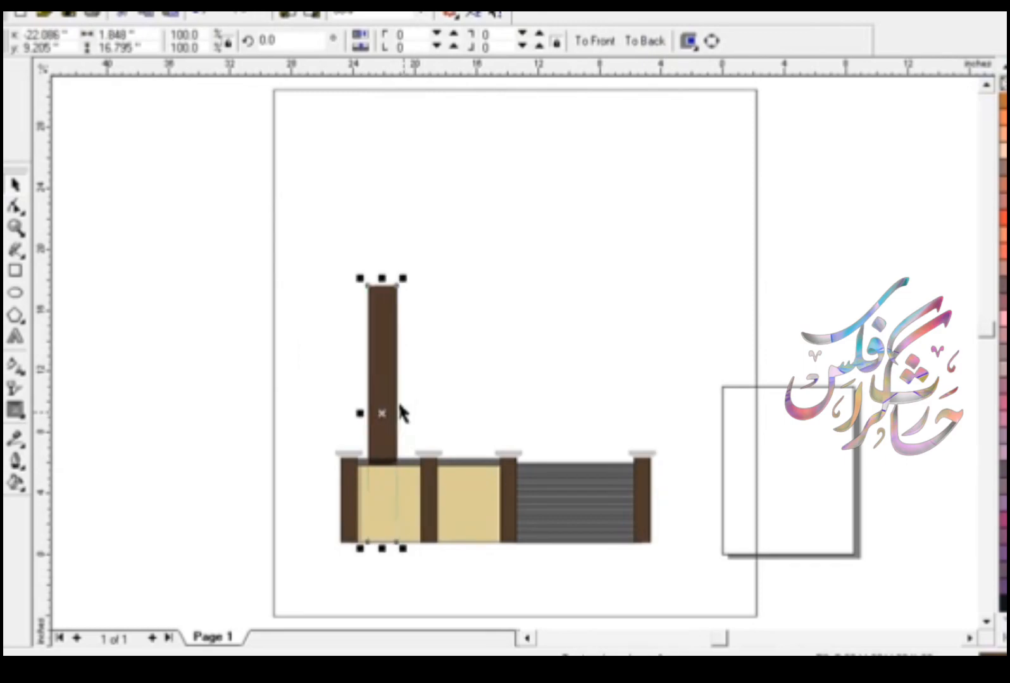
pyautogui.moveTo(383, 277); pyautogui.dragTo(393, 229)
pyautogui.click(439, 196)
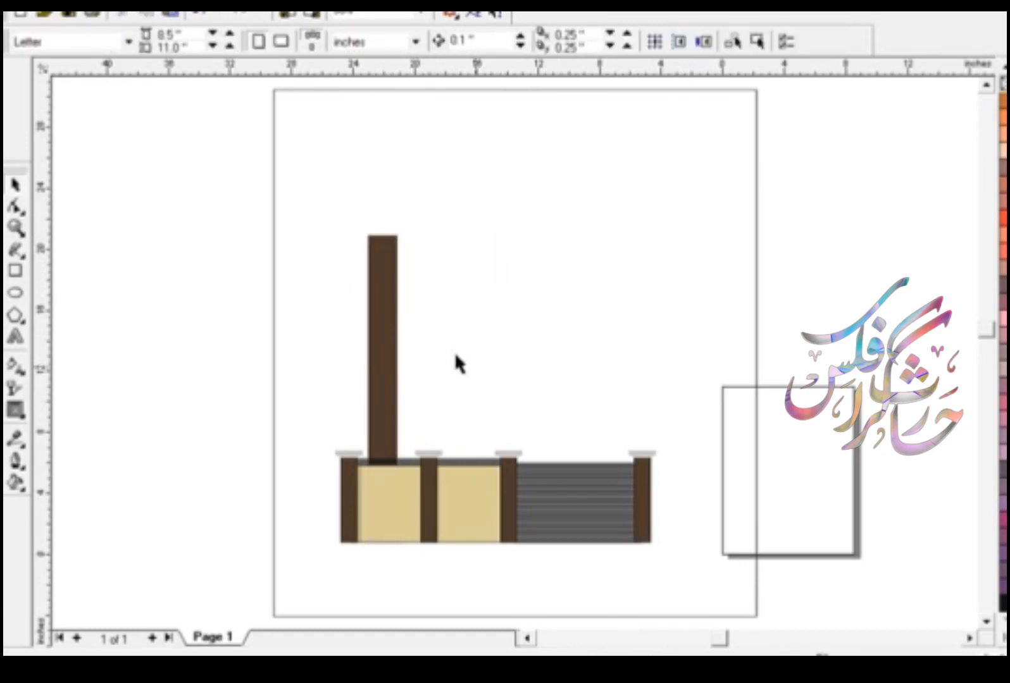
# - Make a copy of the tall column squashed to a 0.52 in strip at its top, extended to the right to about 5.92 in wide
pyautogui.click(394, 329)
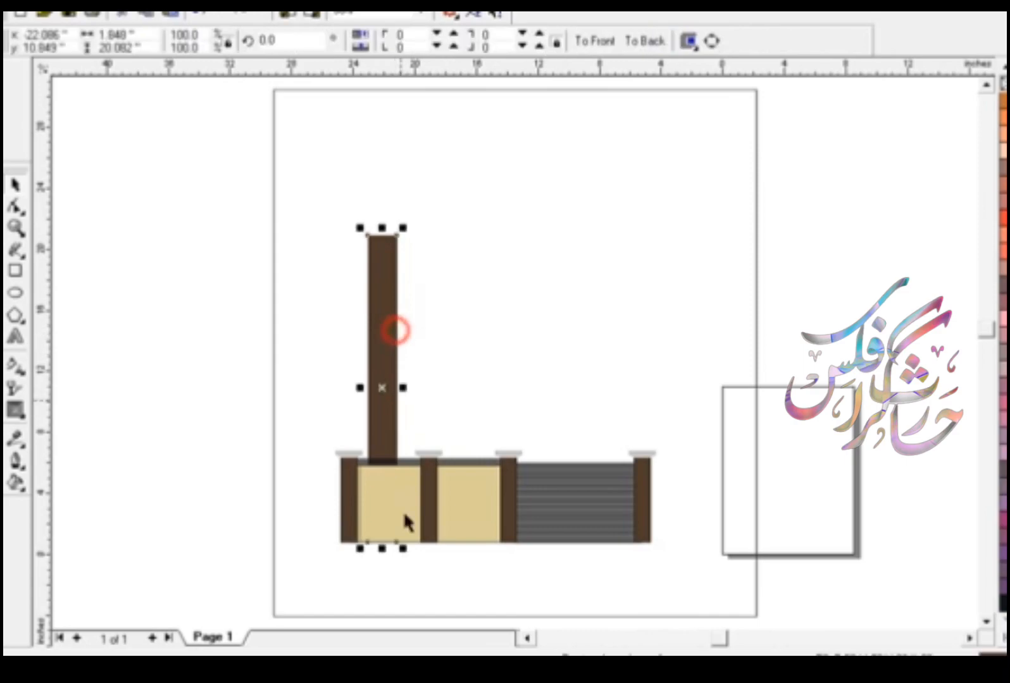
pyautogui.click(387, 520)
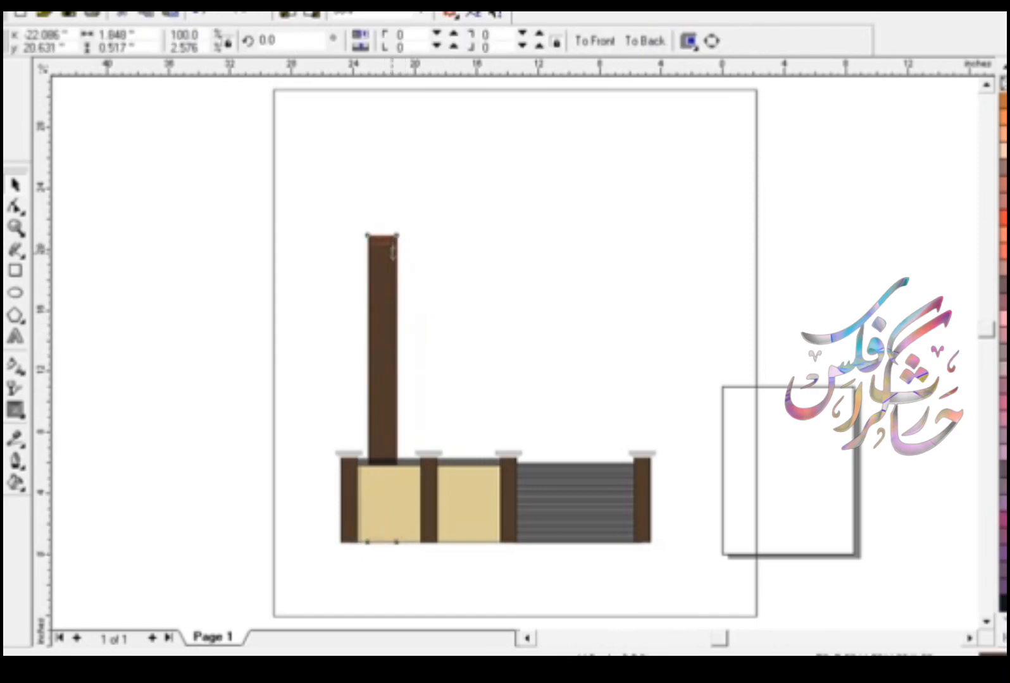
pyautogui.moveTo(397, 239); pyautogui.dragTo(470, 239)
# - Copy the beige wall's fill onto the horizontal arm and add a short beige piece hanging down from its outer end
pyautogui.hotkey('ctrl', 'shift', 'a')
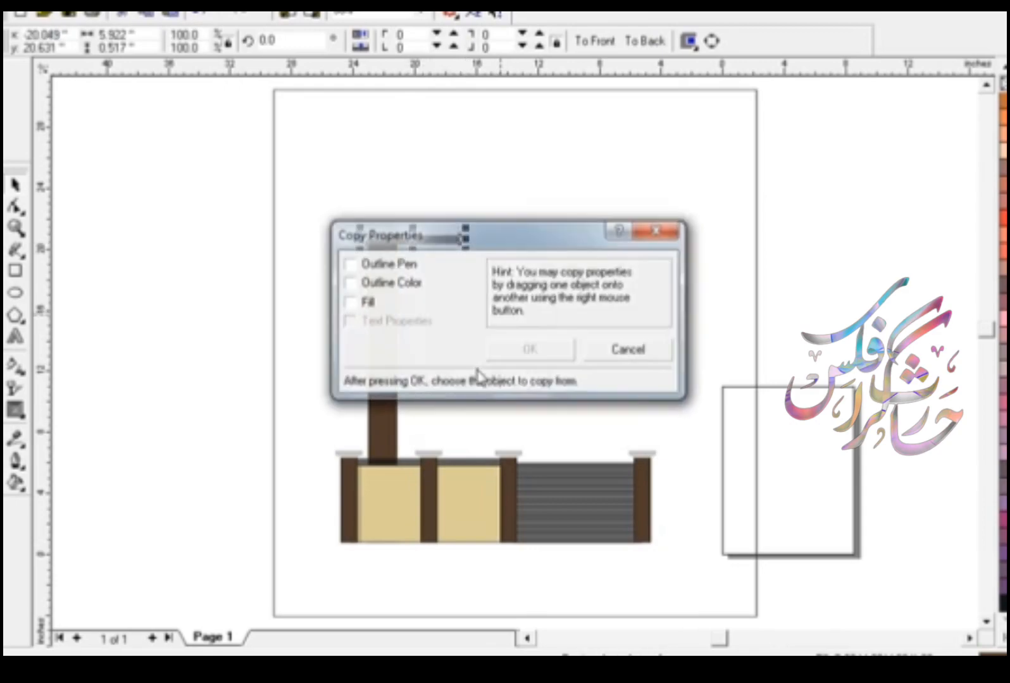
pyautogui.click(348, 302)
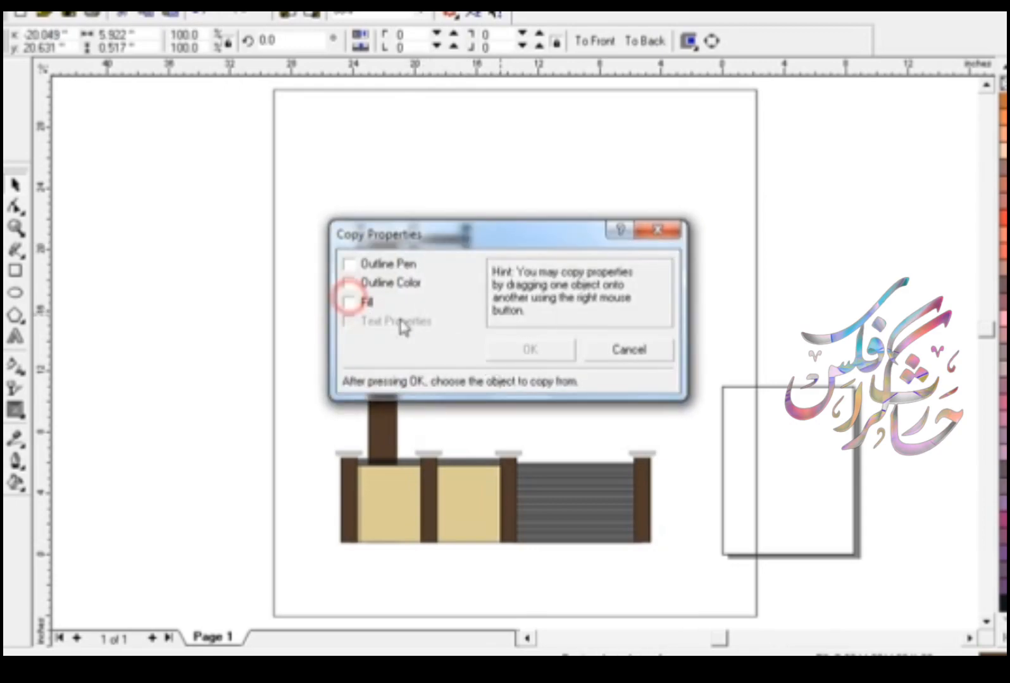
pyautogui.click(530, 351)
pyautogui.click(363, 481)
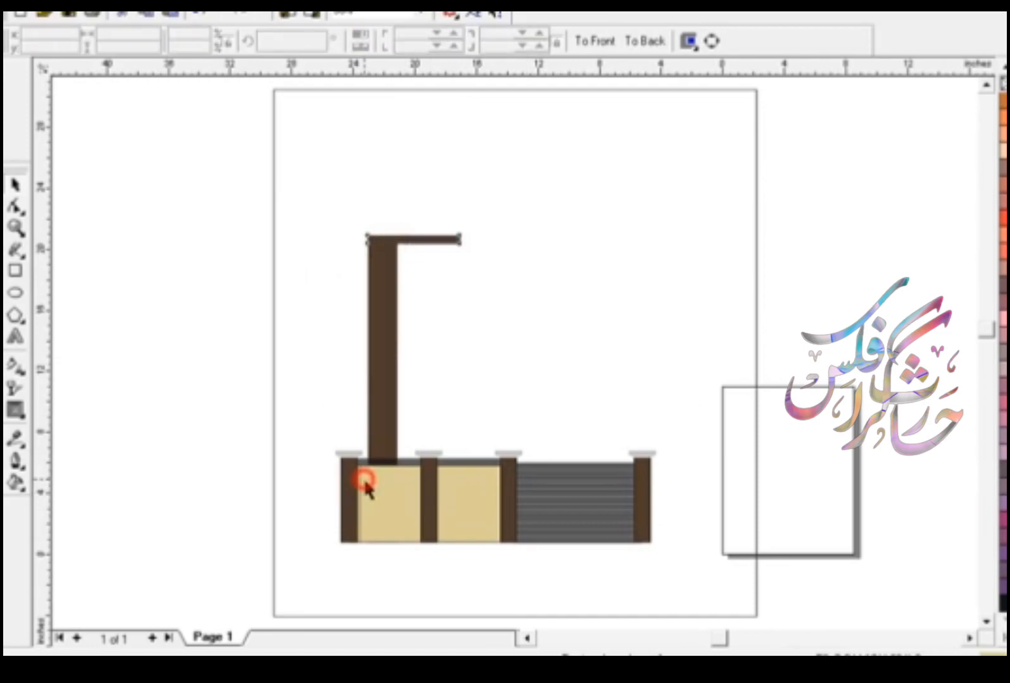
pyautogui.moveTo(360, 239); pyautogui.dragTo(455, 268)
pyautogui.click(486, 281)
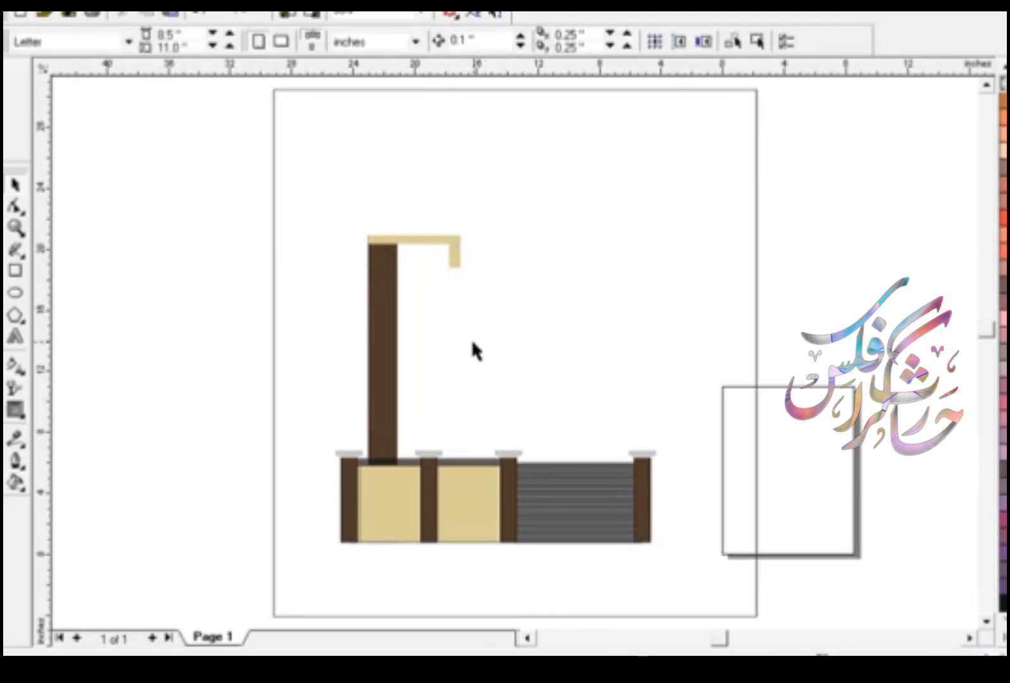
# - Draw a rectangle about 10.93 by 8.34 in to the right of the tall column, above the wall and gate
pyautogui.click(382, 340)
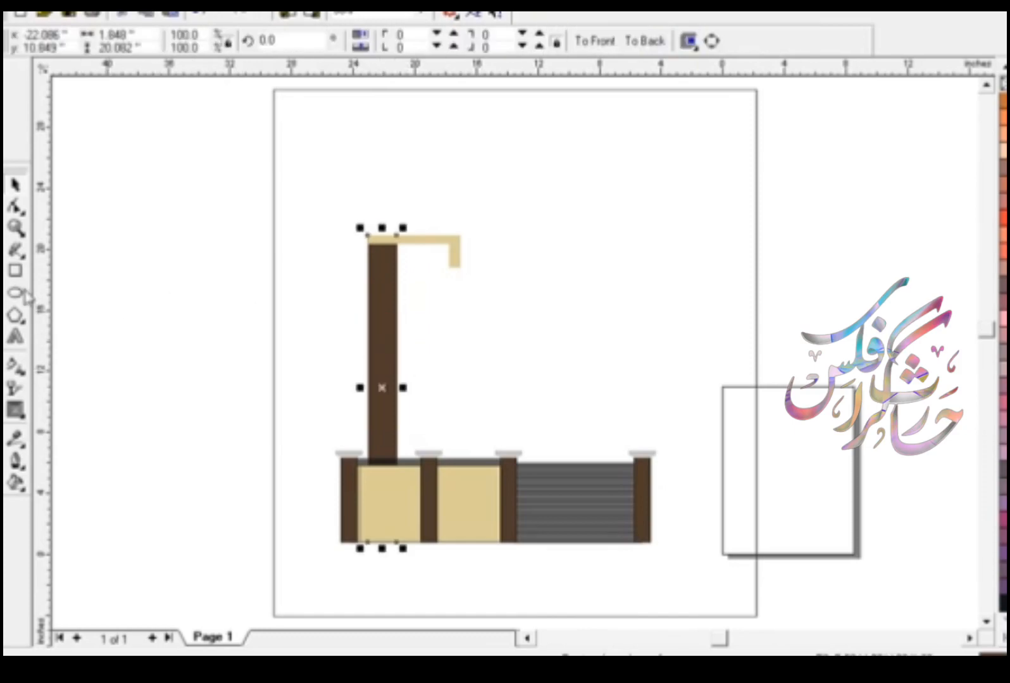
pyautogui.click(16, 272)
pyautogui.click(450, 315)
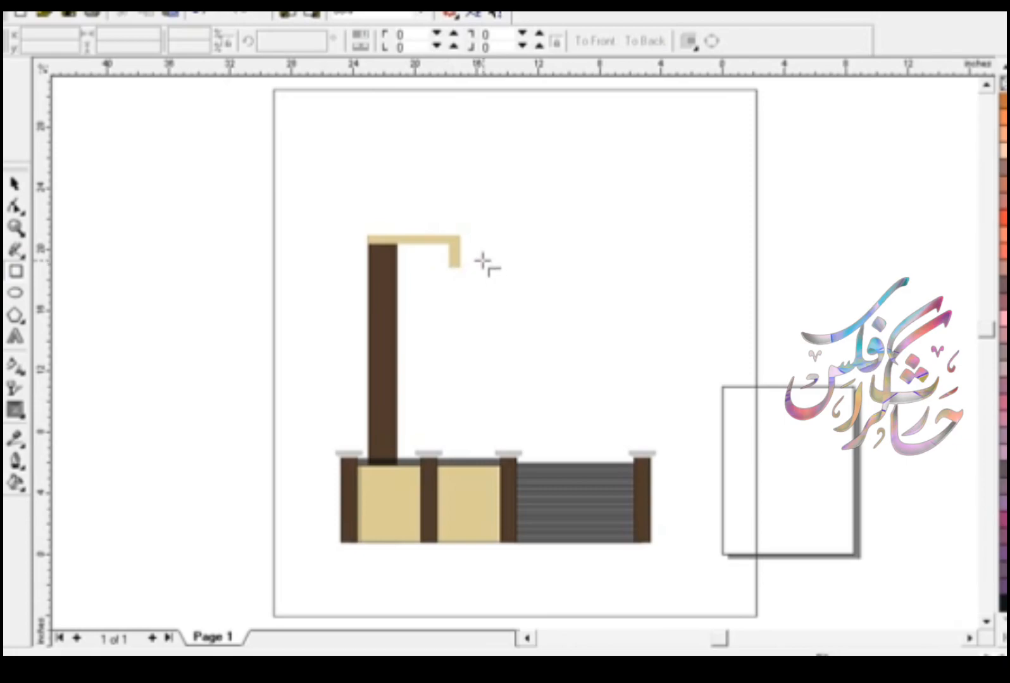
pyautogui.moveTo(482, 260); pyautogui.dragTo(652, 389)
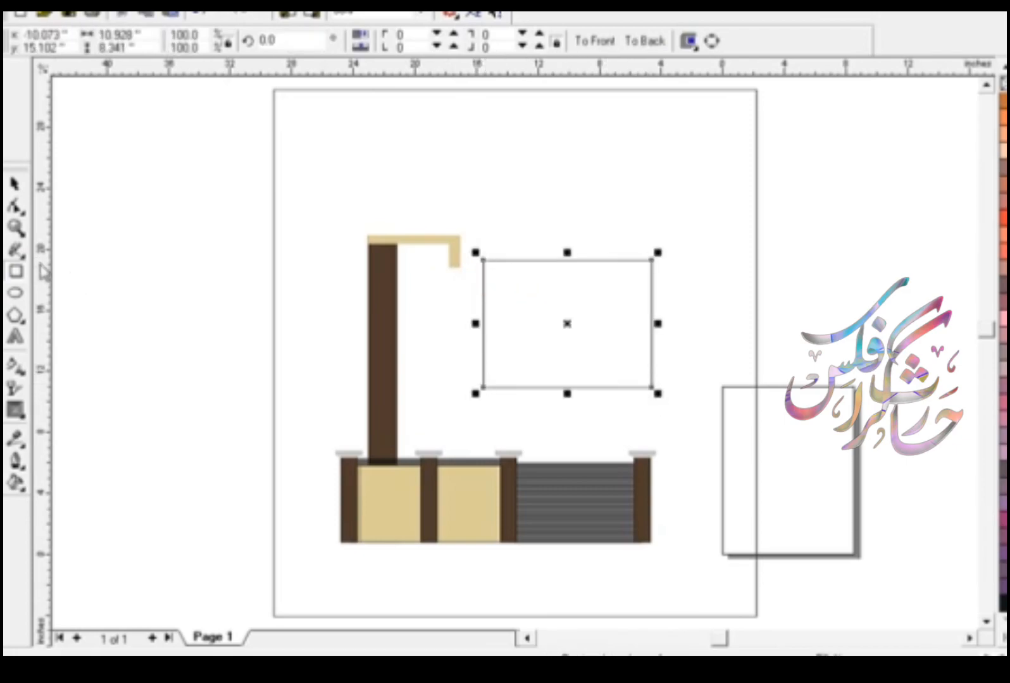
# - Inset a smaller copy of the rectangle, leaving a wider left margin, and combine both rectangles into one hollow frame
pyautogui.click(16, 186)
pyautogui.moveTo(475, 325); pyautogui.dragTo(511, 326)
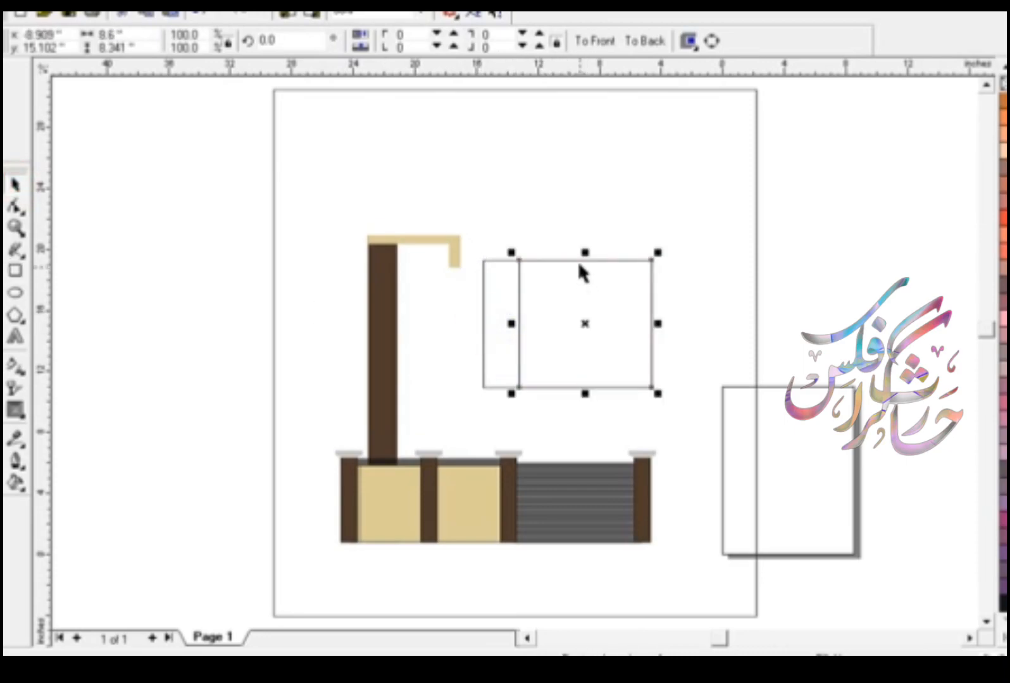
pyautogui.moveTo(584, 253); pyautogui.dragTo(583, 271)
pyautogui.keyDown('shift'); pyautogui.click(580, 261); pyautogui.keyUp('shift')
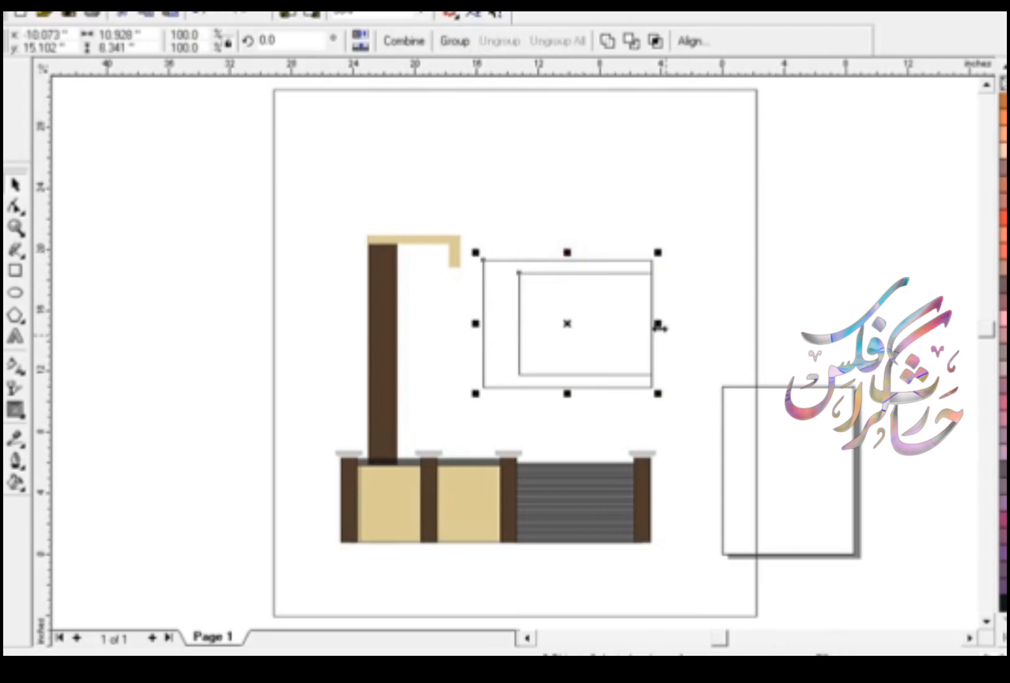
pyautogui.click(632, 268)
pyautogui.click(633, 273)
pyautogui.moveTo(656, 325); pyautogui.dragTo(648, 325)
pyautogui.keyDown('shift'); pyautogui.click(631, 261); pyautogui.keyUp('shift')
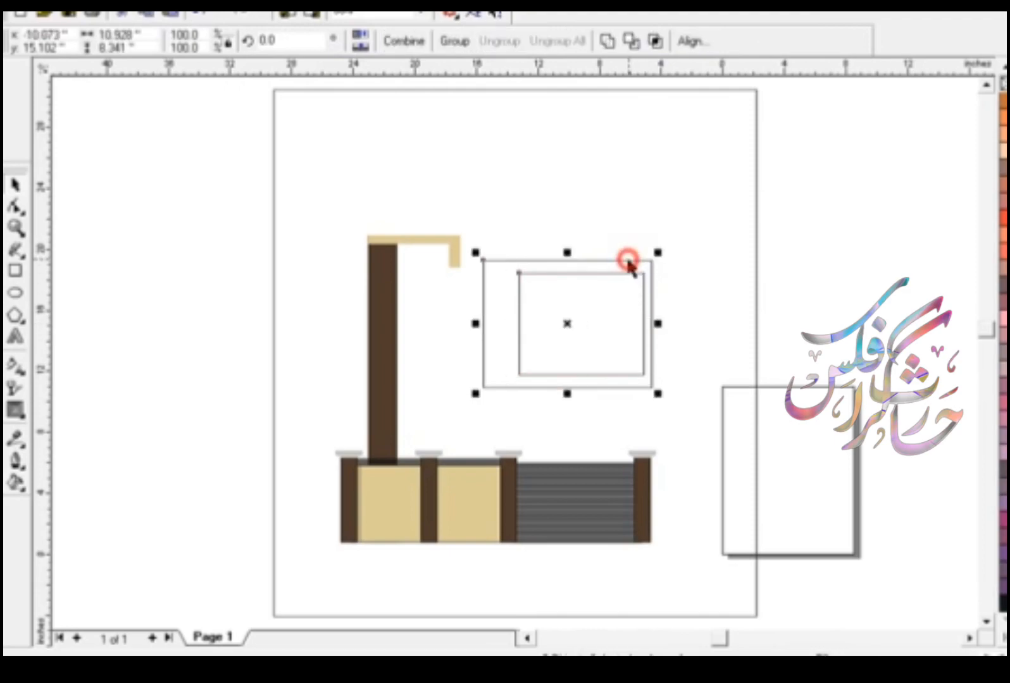
pyautogui.click(412, 43)
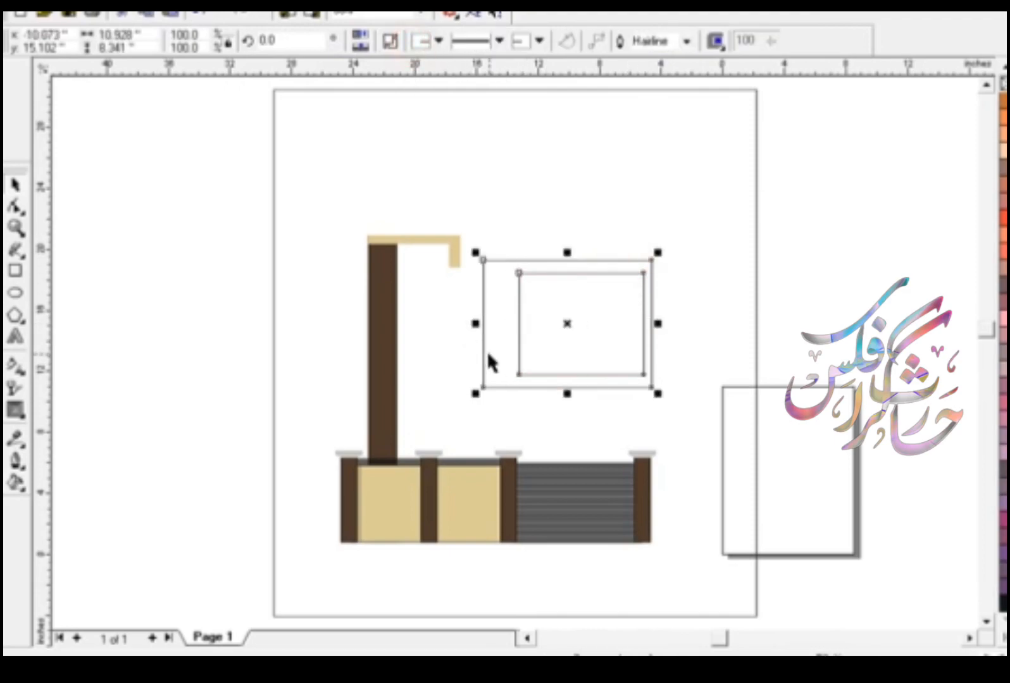
# - Copy the tall column's brown fill onto the hollow sign frame
pyautogui.hotkey('ctrl', 'shift', 'a')
pyautogui.click(540, 355)
pyautogui.click(376, 311)
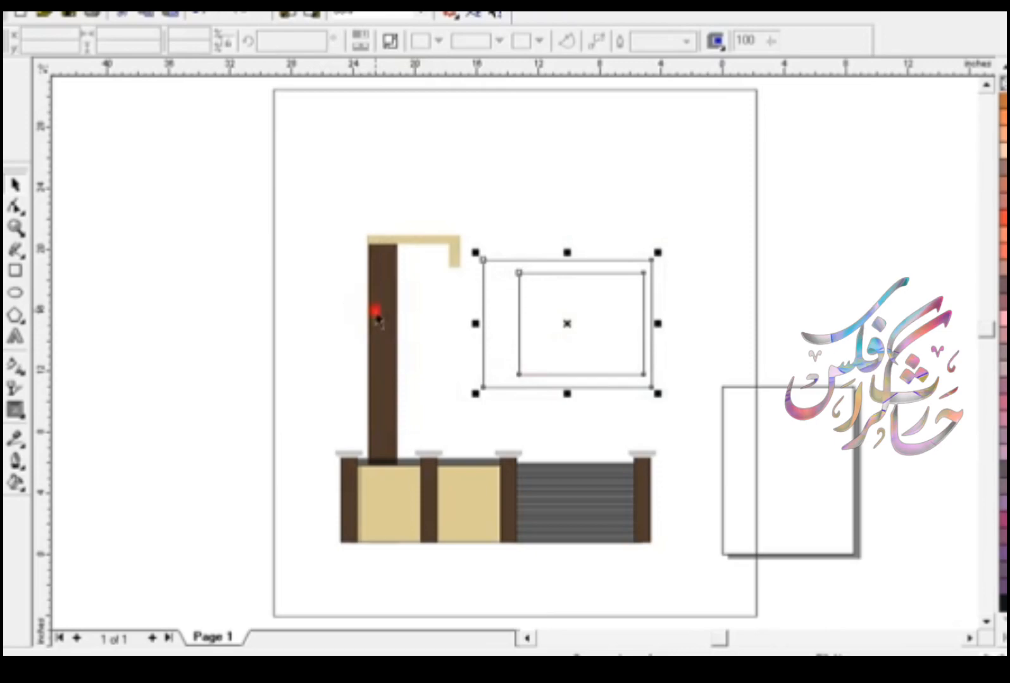
pyautogui.moveTo(286, 201)
pyautogui.mouseDown()
pyautogui.moveTo(572, 454)
pyautogui.moveTo(735, 558)
pyautogui.mouseUp()
pyautogui.hotkey('shift', 'F2')
pyautogui.click(544, 402)
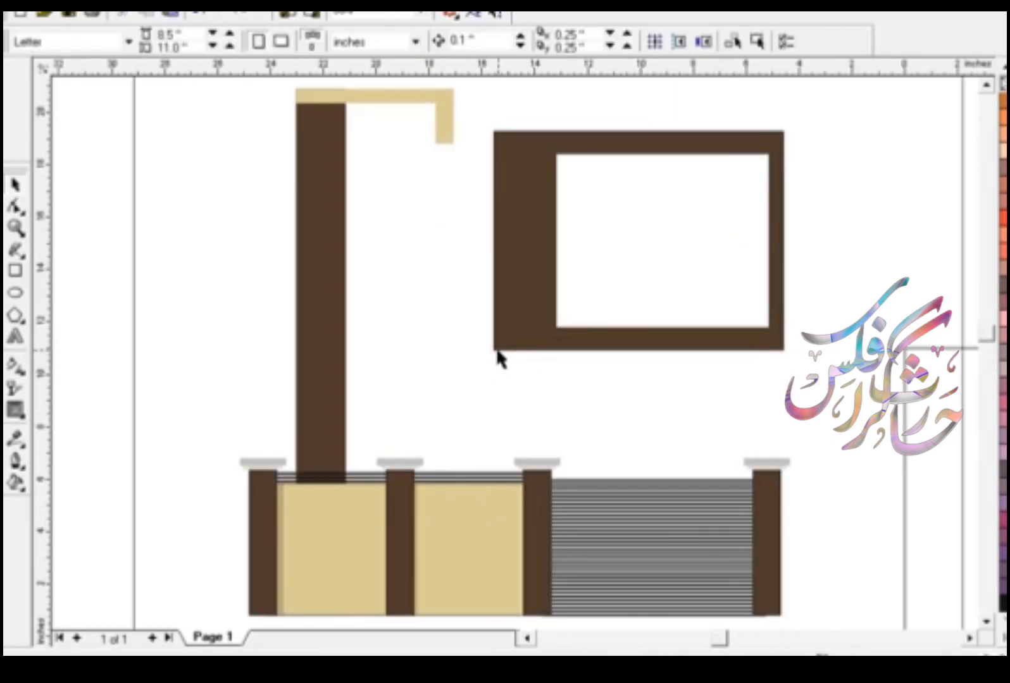
# - Move the brown sign frame straight down, closer to the gate and pillars
pyautogui.moveTo(479, 127); pyautogui.dragTo(838, 381)
pyautogui.moveTo(533, 289); pyautogui.dragTo(542, 336)
pyautogui.click(95, 259)
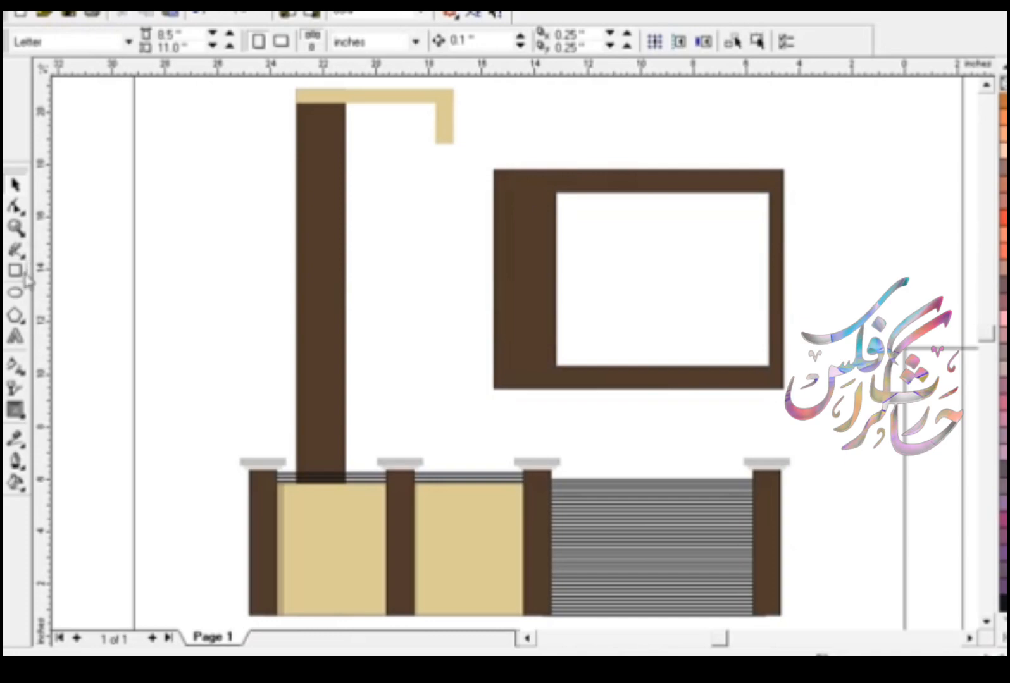
# - Draw a thin connecting bar about 6.33 by 0.34 in from the tall column to the sign frame and fill it light grey
pyautogui.click(16, 272)
pyautogui.moveTo(329, 176); pyautogui.dragTo(509, 185)
pyautogui.click(15, 184)
pyautogui.click(1004, 633)
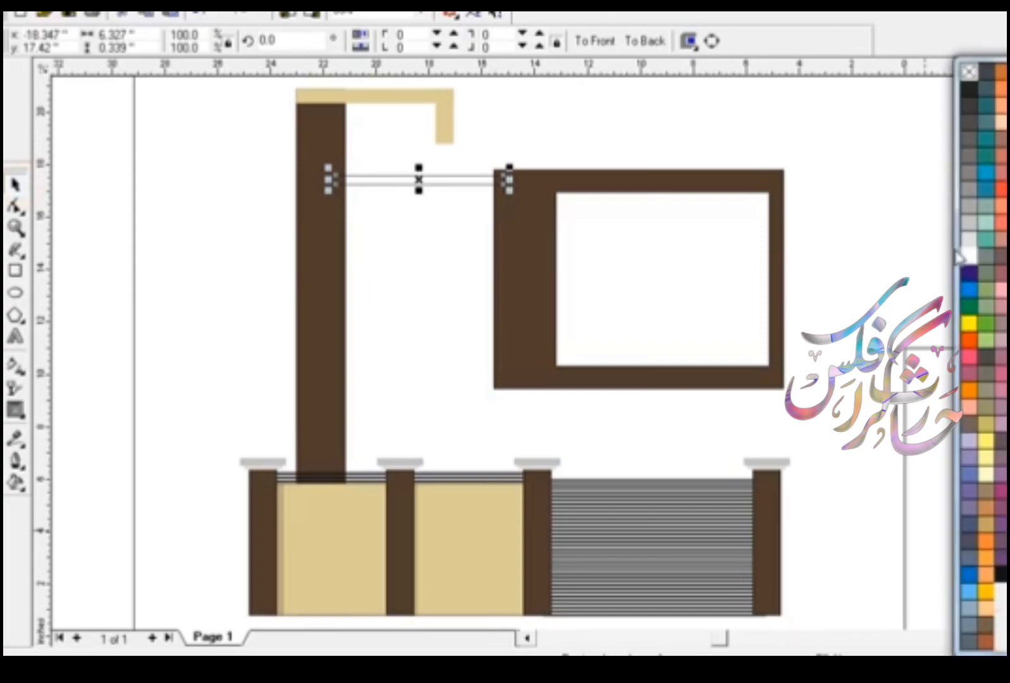
pyautogui.click(965, 251)
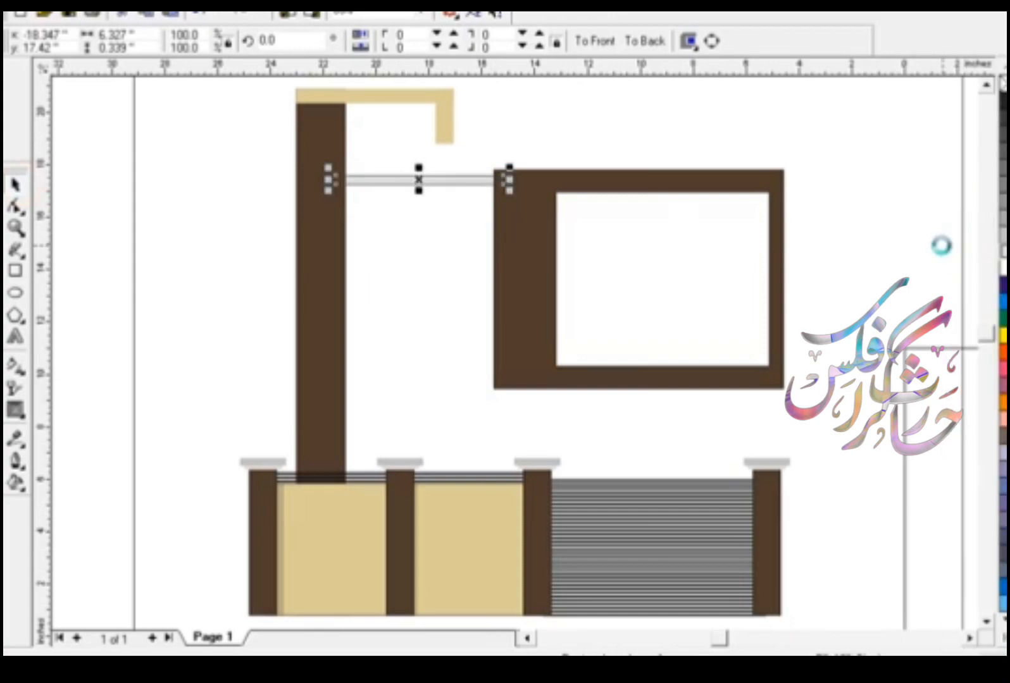
# - Remove the light grey bar's outline and place a copy straight below it, near the sign frame's lower edge
pyautogui.rightClick(1003, 84)
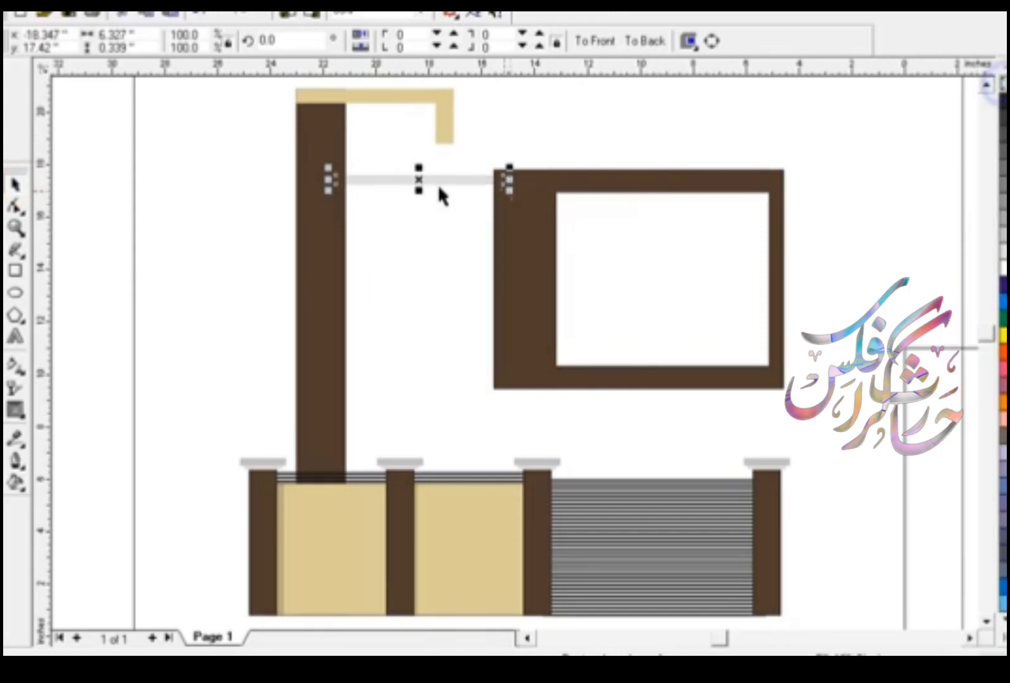
pyautogui.moveTo(434, 179); pyautogui.dragTo(430, 384)
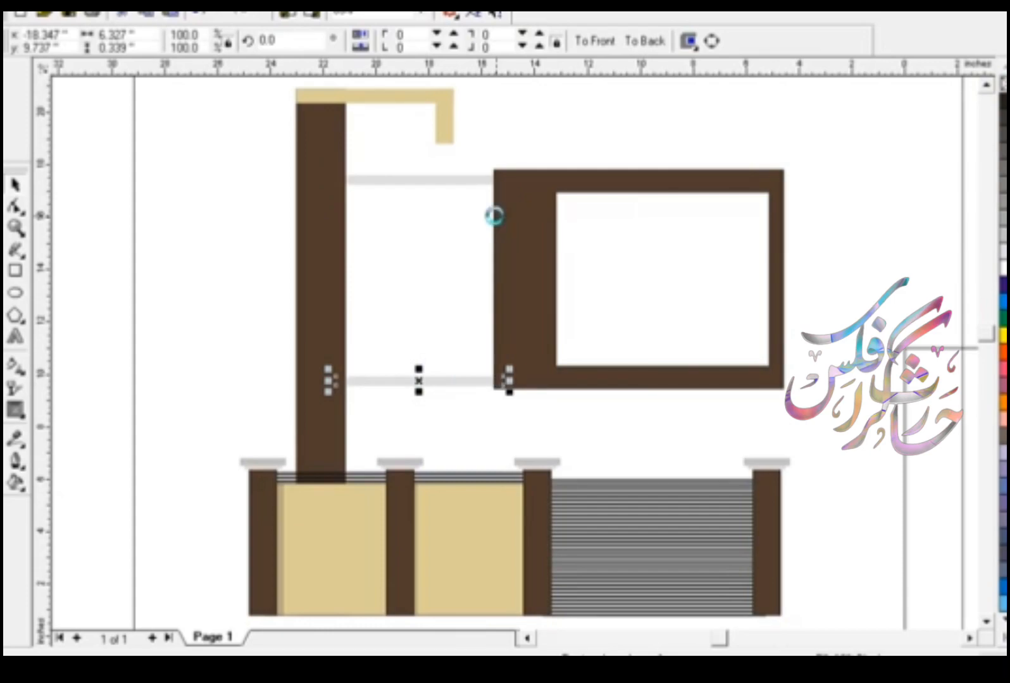
# - Stretch a bar copy into a panel about 6.33 by 7.76 in between column and frame, filled navy C96 M94 Y51 K26
pyautogui.moveTo(420, 368); pyautogui.dragTo(459, 175)
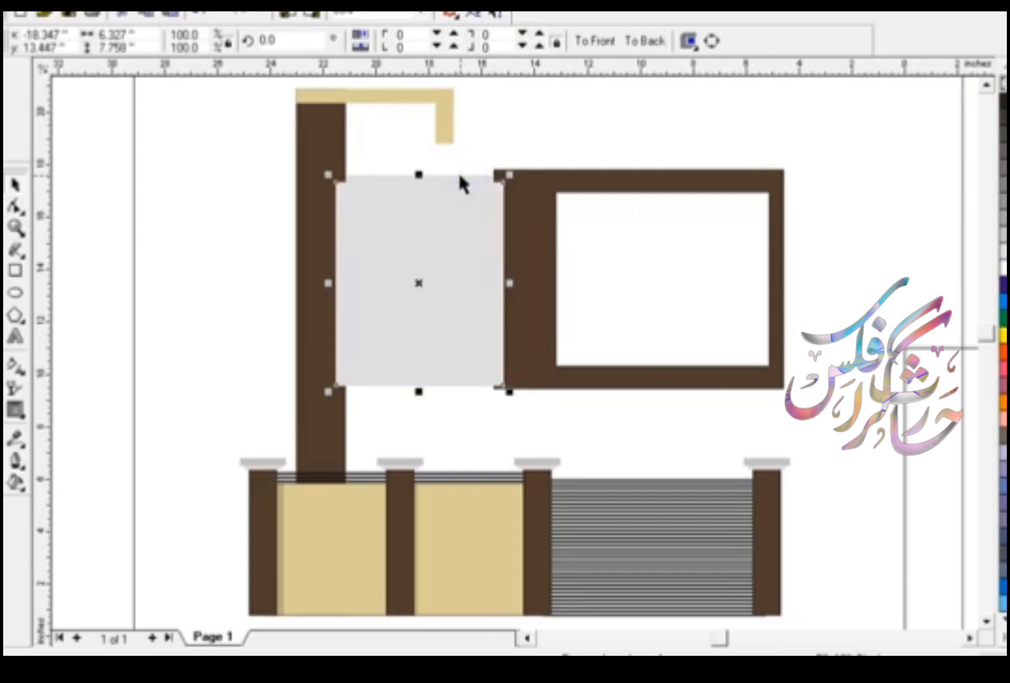
pyautogui.click(25, 484)
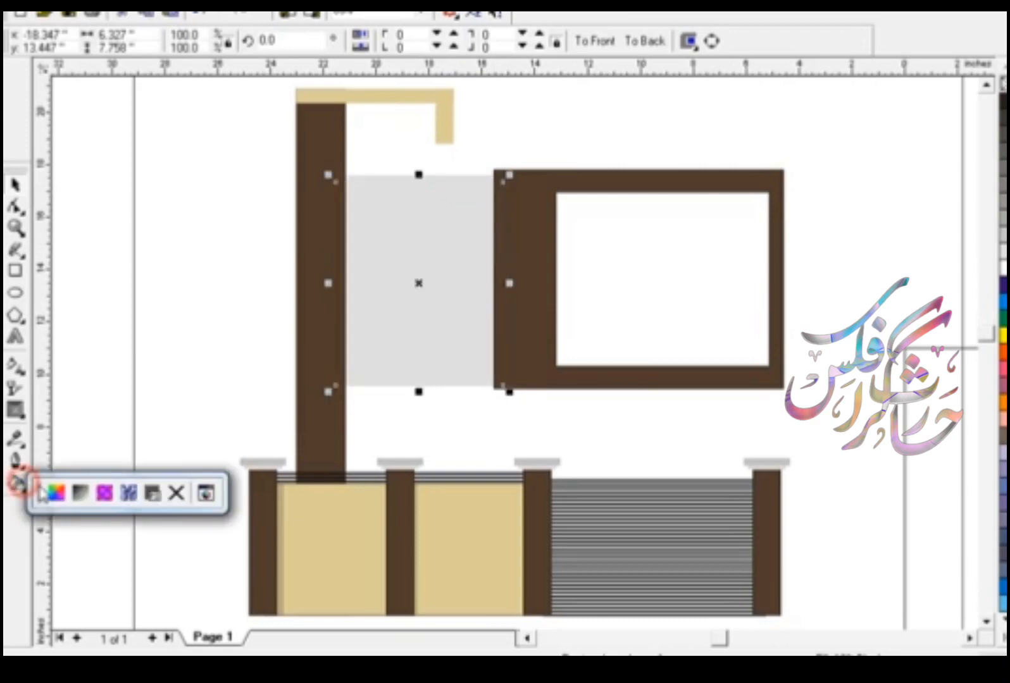
pyautogui.click(51, 488)
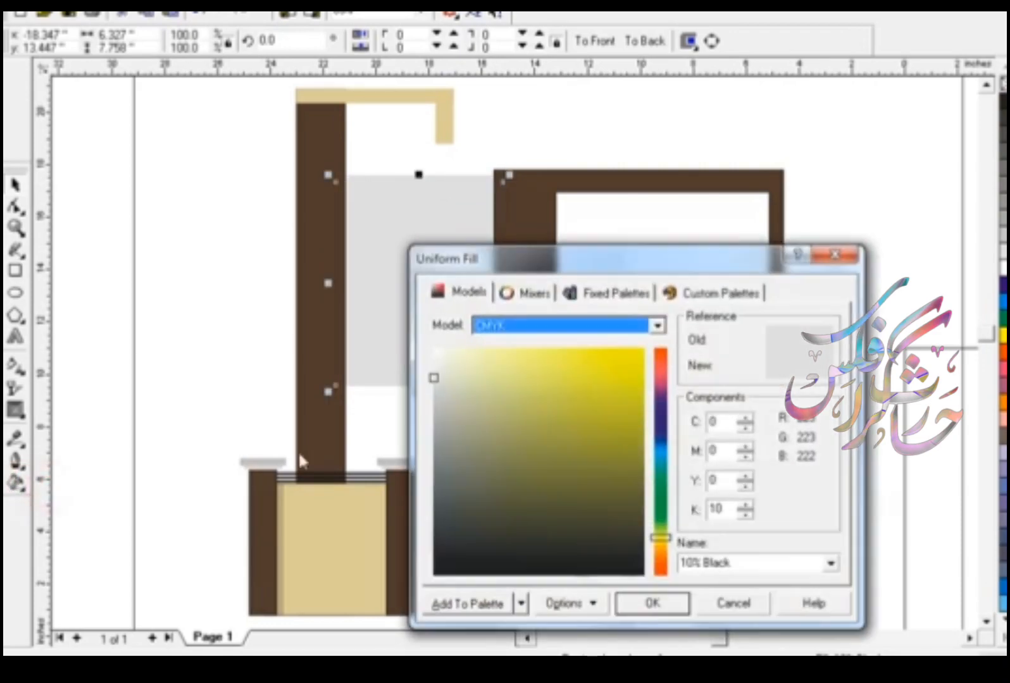
pyautogui.click(660, 414)
pyautogui.click(581, 503)
pyautogui.moveTo(594, 484); pyautogui.dragTo(590, 541)
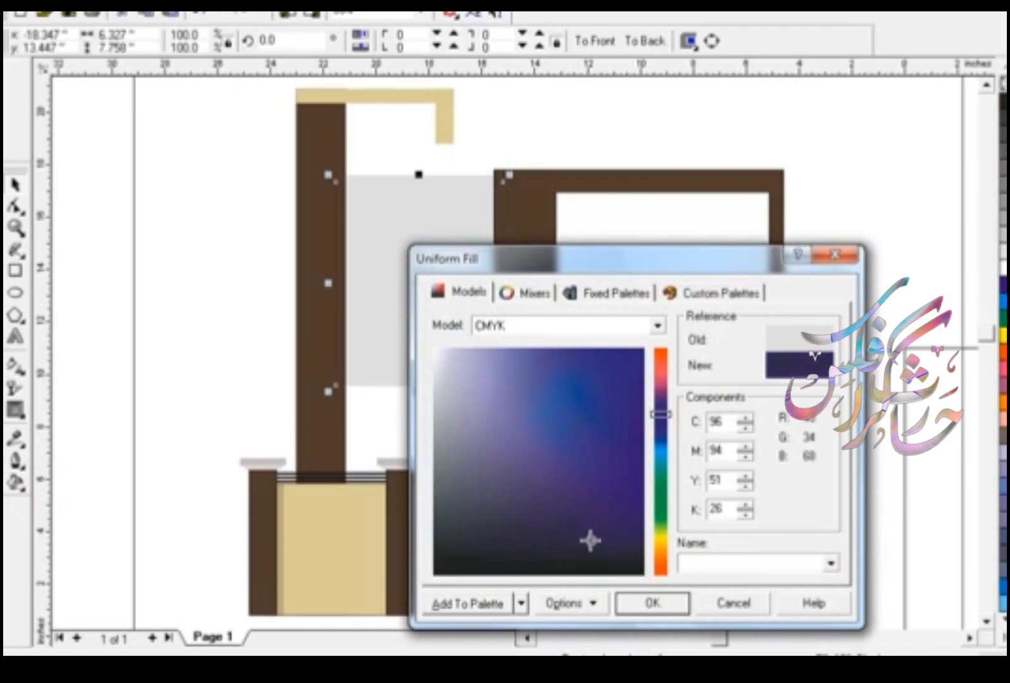
pyautogui.click(638, 596)
# - Make a thin strip about 6.33 by 0.08 in near the navy panel's upper edge and fill it blue, C87 M67 Y1 K0
pyautogui.click(410, 273)
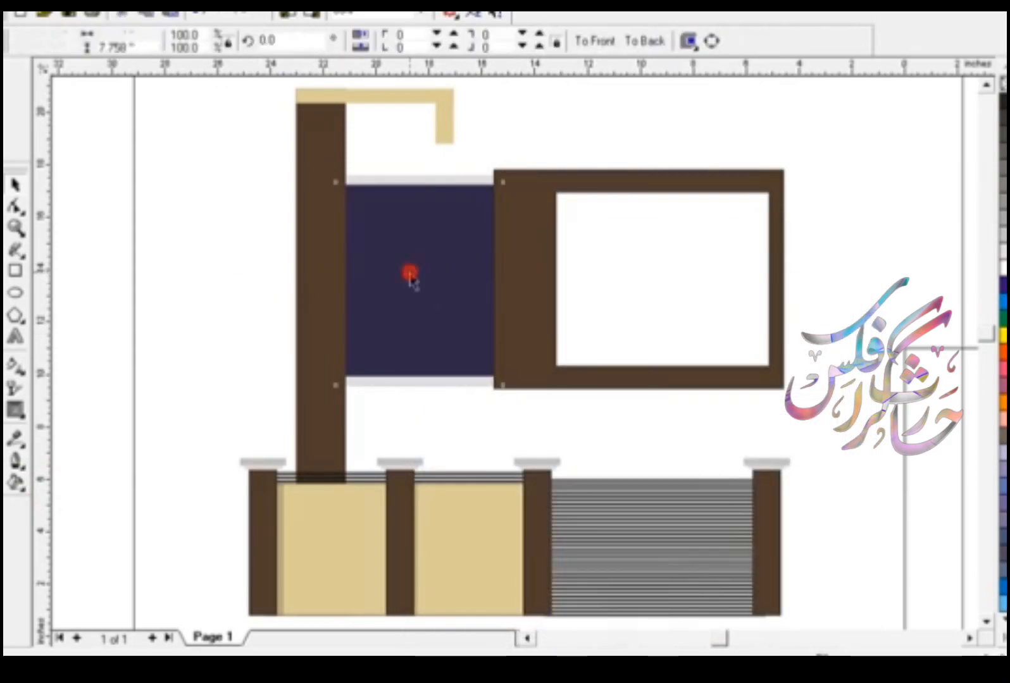
pyautogui.moveTo(418, 392); pyautogui.dragTo(419, 185)
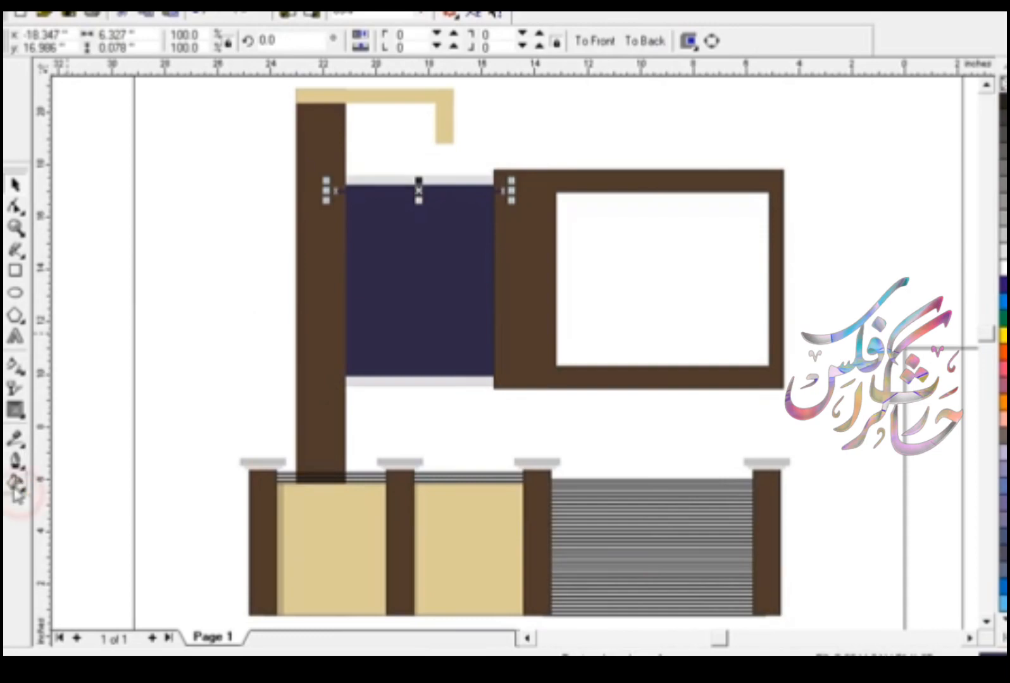
pyautogui.click(17, 484)
pyautogui.click(67, 496)
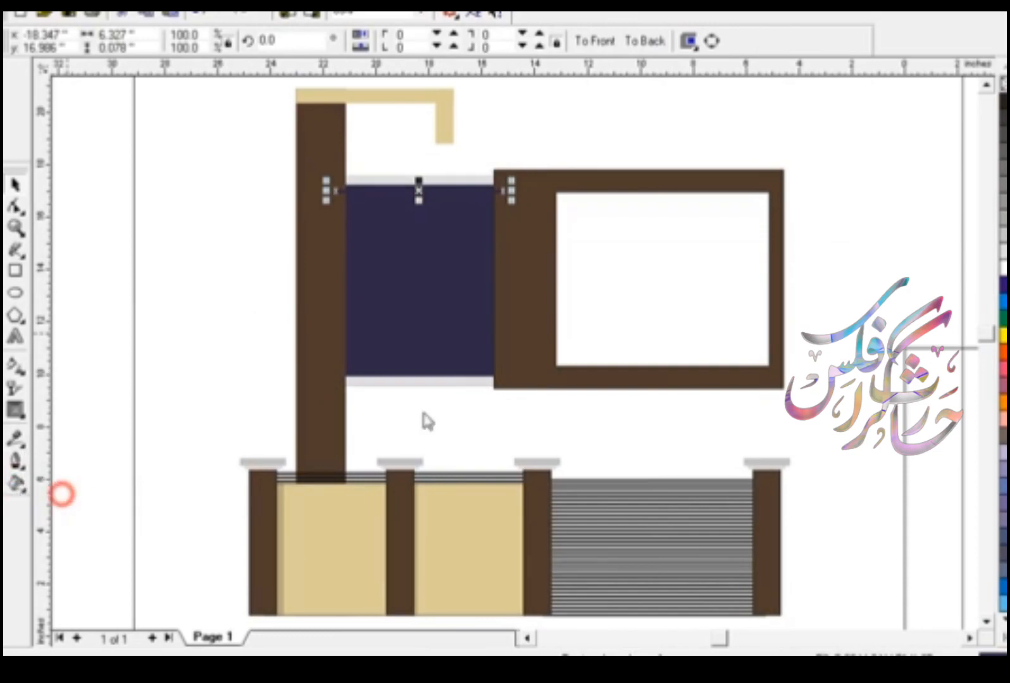
pyautogui.click(535, 517)
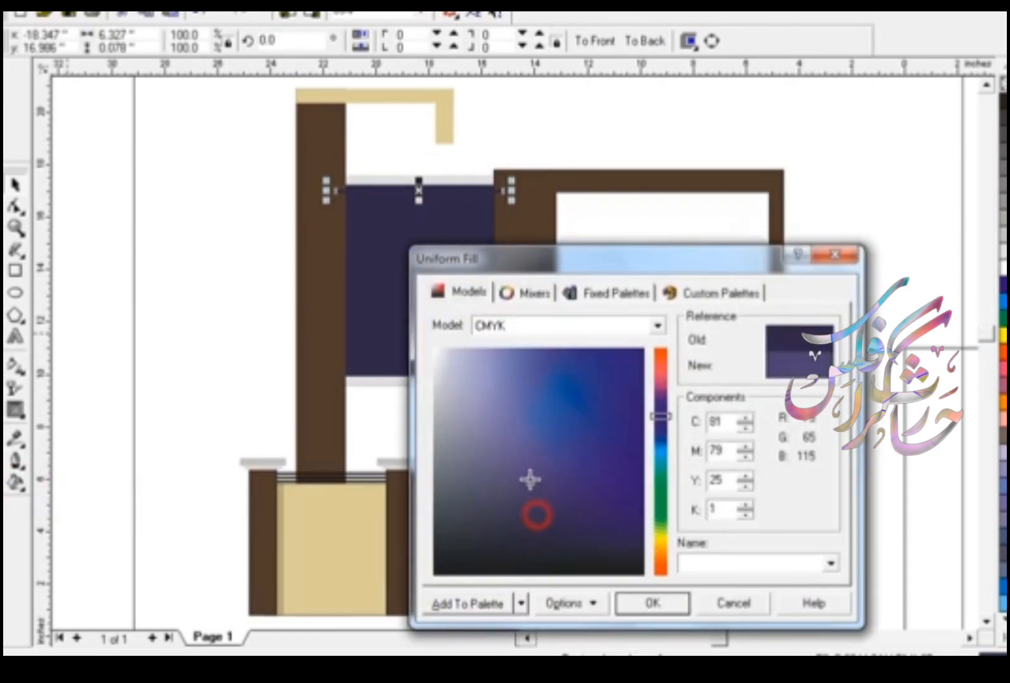
pyautogui.moveTo(525, 479)
pyautogui.mouseDown()
pyautogui.moveTo(552, 476)
pyautogui.moveTo(552, 446)
pyautogui.mouseUp()
pyautogui.click(645, 602)
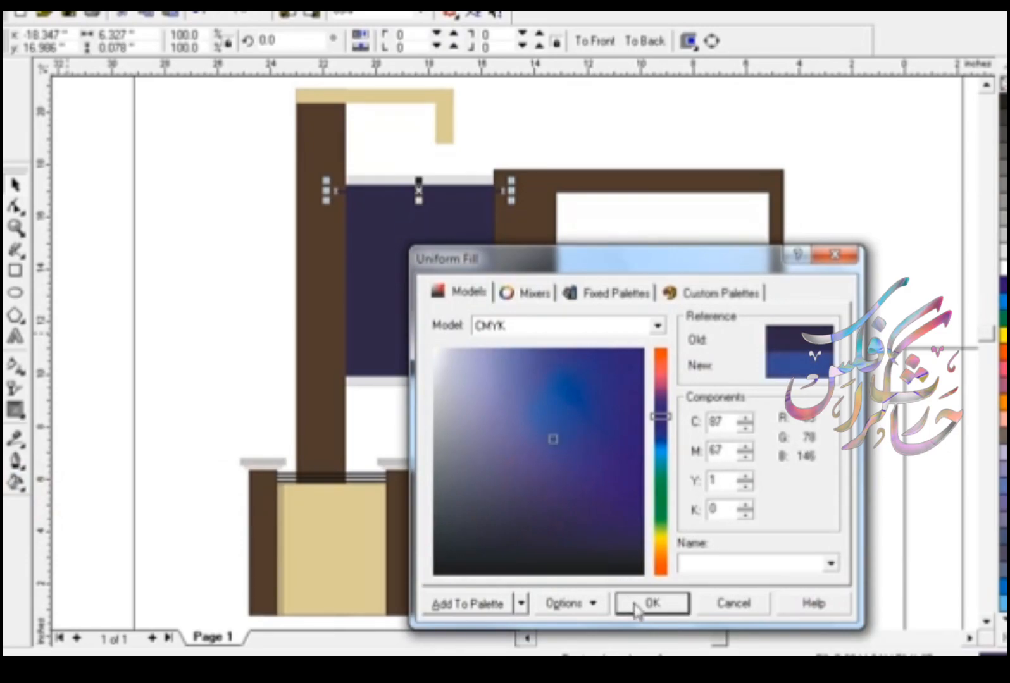
# - Duplicate the blue strip downward at even spacing until the strips cover the navy panel's height
pyautogui.moveTo(421, 192); pyautogui.dragTo(424, 206)
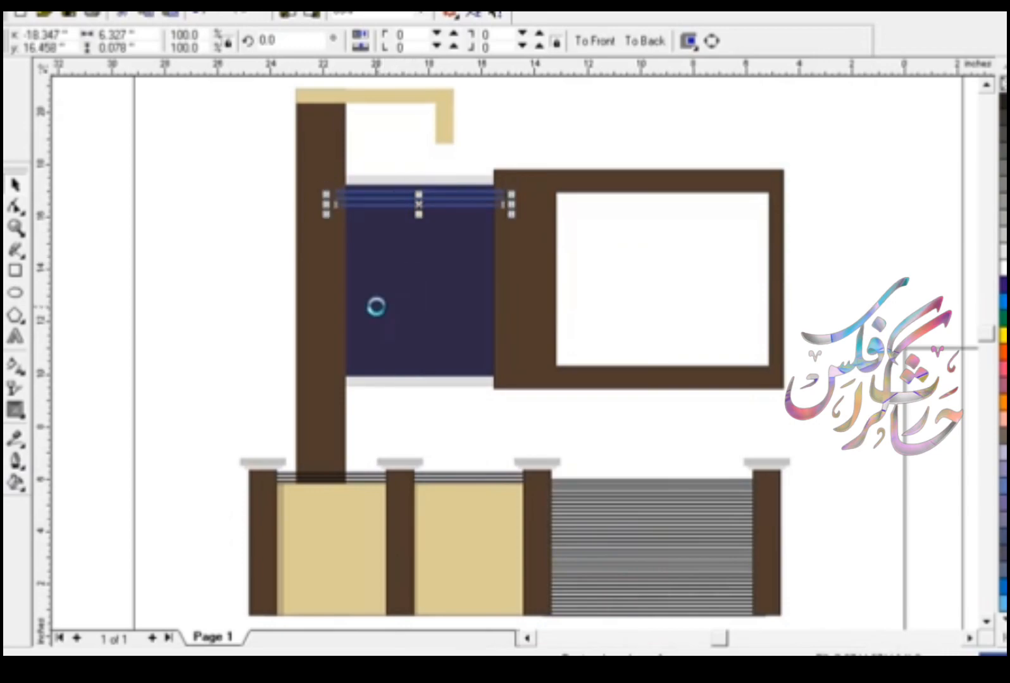
pyautogui.hotkey('ctrl', 'r')
pyautogui.hotkey('ctrl', 'r')
pyautogui.hotkey('ctrl', 'r')
pyautogui.hotkey('ctrl', 'r')
pyautogui.hotkey('ctrl', 'r')
pyautogui.hotkey('ctrl', 'r')
pyautogui.hotkey('ctrl', 'r')
pyautogui.hotkey('ctrl', 'r')
pyautogui.hotkey('ctrl', 'r')
pyautogui.hotkey('ctrl', 'r')
pyautogui.hotkey('ctrl', 'r')
pyautogui.hotkey('ctrl', 'r')
pyautogui.hotkey('ctrl', 'r')
# - Group all the blue strips and centre the group vertically on the navy panel
pyautogui.moveTo(224, 182); pyautogui.dragTo(541, 374)
pyautogui.hotkey('ctrl', 'g')
pyautogui.keyDown('shift'); pyautogui.click(464, 375); pyautogui.keyUp('shift')
pyautogui.press('e')
# - Stretch the blue strip group slightly upward and place it inside the navy panel with PowerClip
pyautogui.press('Escape')
pyautogui.click(438, 289)
pyautogui.click(420, 278)
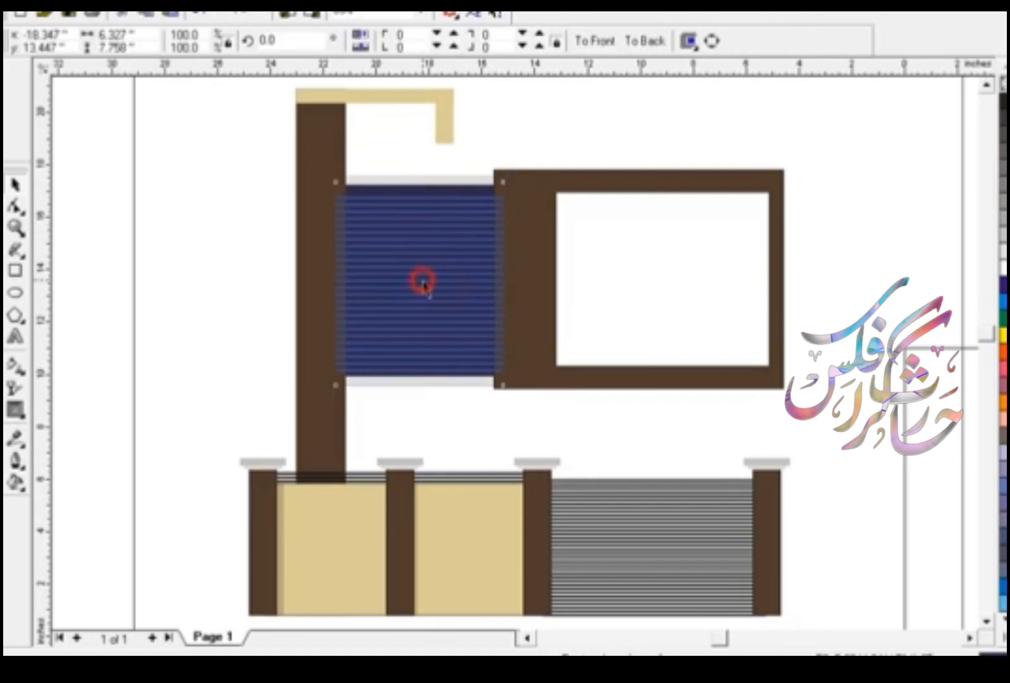
pyautogui.click(410, 204)
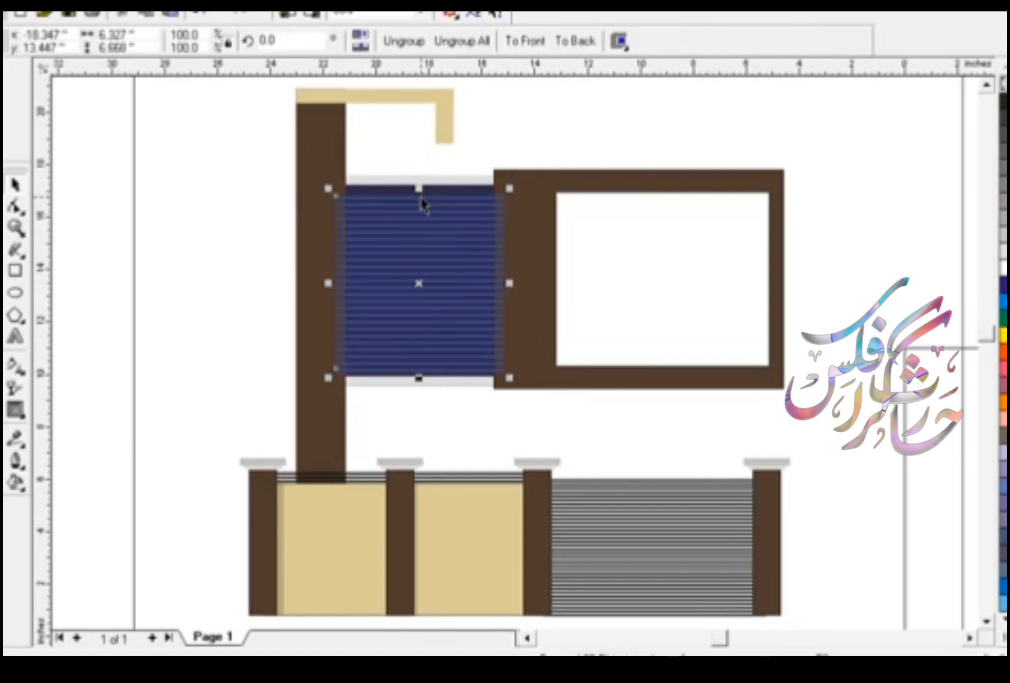
pyautogui.moveTo(418, 188); pyautogui.dragTo(418, 179)
pyautogui.hotkey('alt', 'c')
pyautogui.press('w')
pyautogui.press('p')
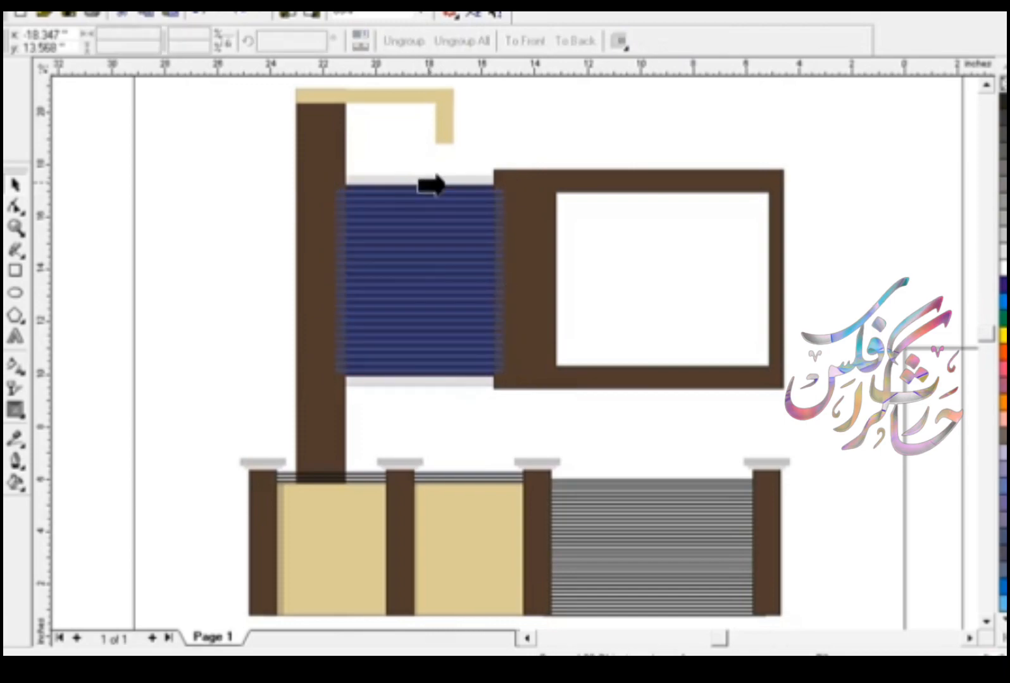
pyautogui.click(443, 187)
pyautogui.click(219, 179)
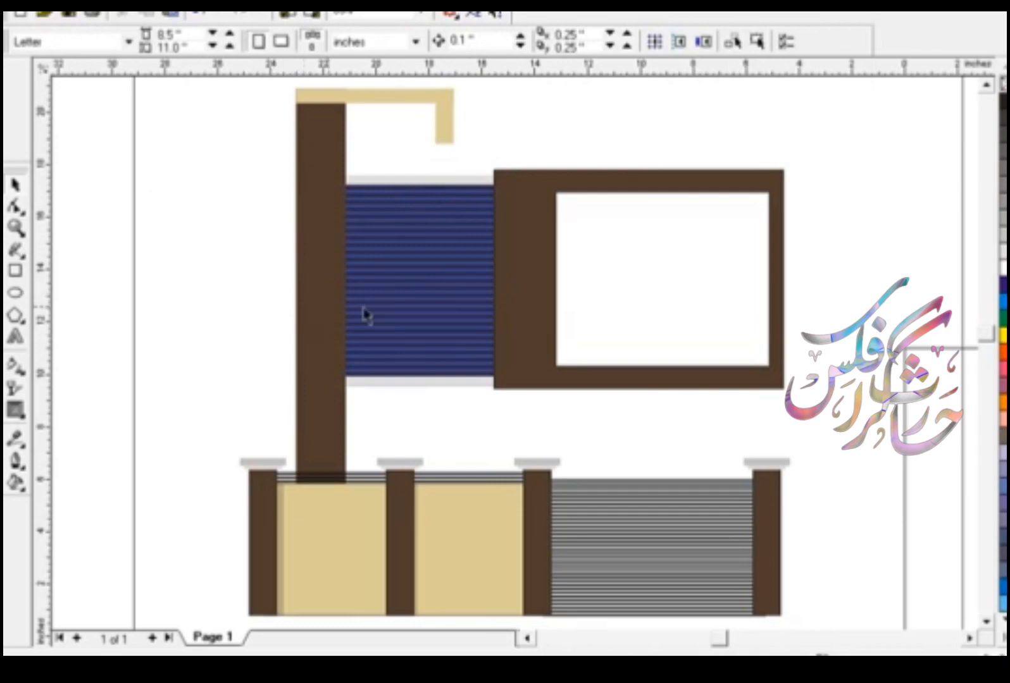
# - Draw a rectangle about 5.16 by 7.42 in over the sign opening's left part and mirror a copy about 4.07 in wide beside it
pyautogui.click(17, 272)
pyautogui.moveTo(530, 185); pyautogui.dragTo(665, 379)
pyautogui.click(16, 186)
pyautogui.moveTo(523, 282); pyautogui.dragTo(780, 324)
# - Copy the beige fill of the column's top arm onto both rectangles in the sign frame
pyautogui.hotkey('ctrl', 'shift', 'a')
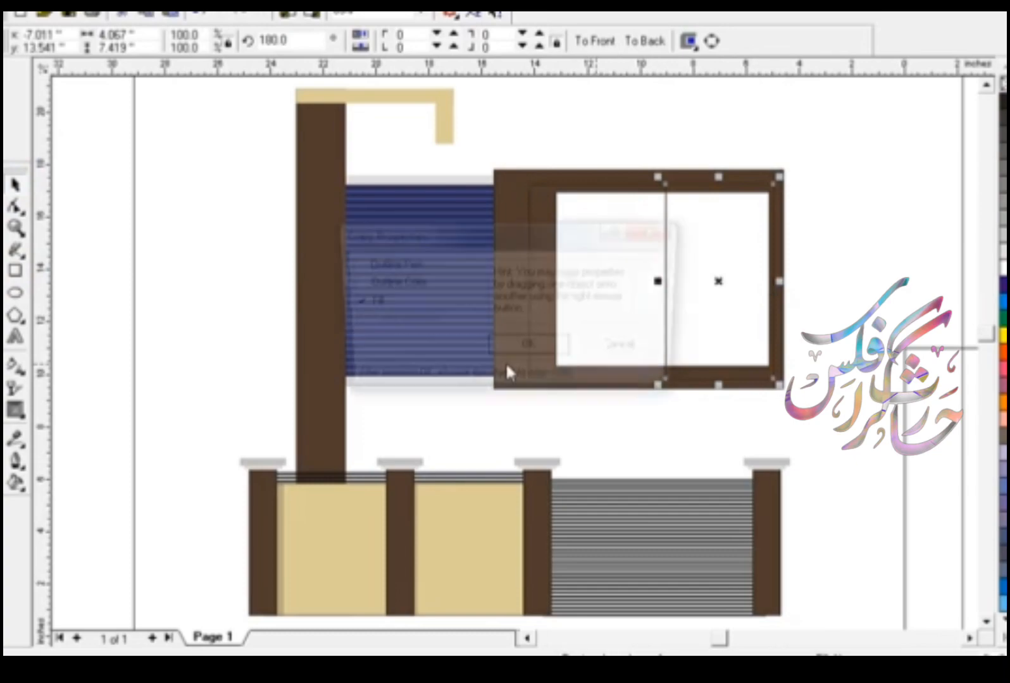
pyautogui.click(511, 352)
pyautogui.click(444, 101)
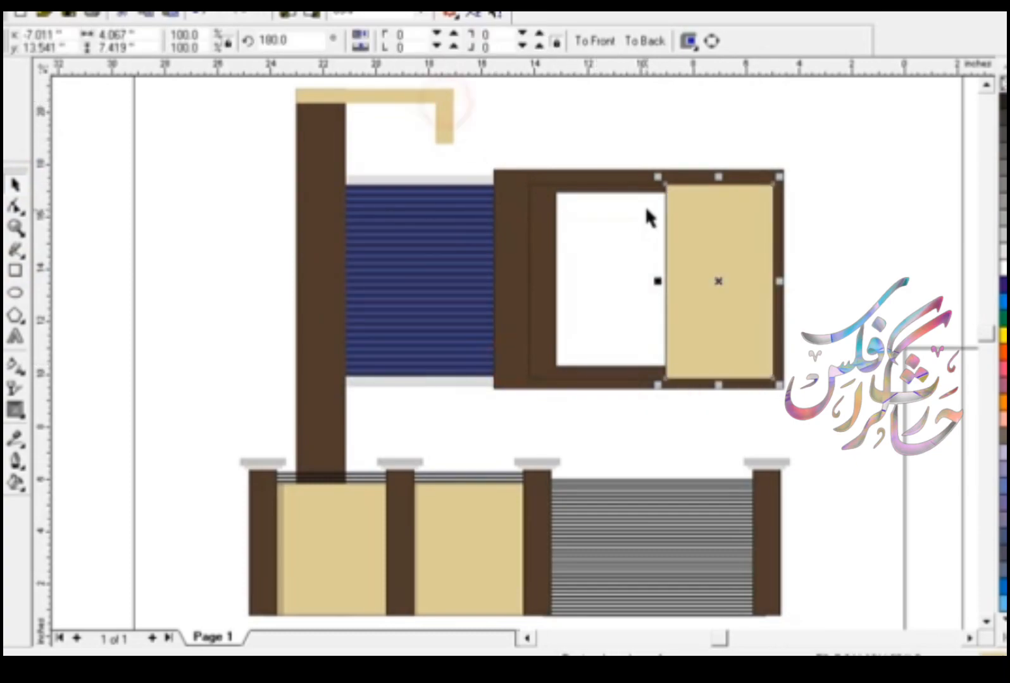
pyautogui.click(558, 195)
pyautogui.hotkey('ctrl', 'shift', 'a')
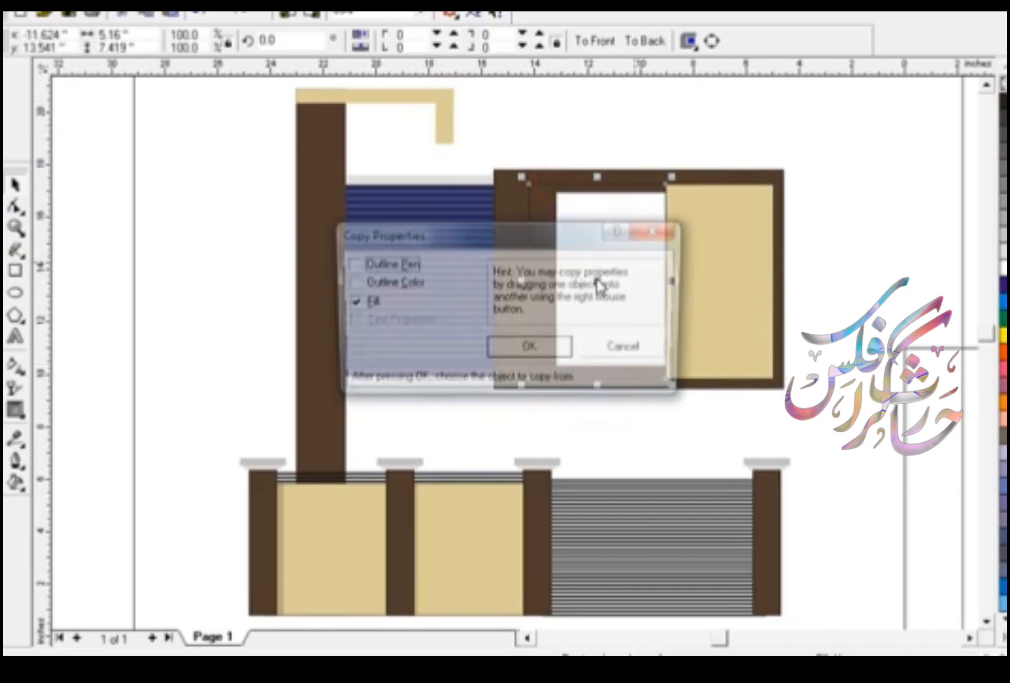
pyautogui.click(546, 358)
pyautogui.click(737, 301)
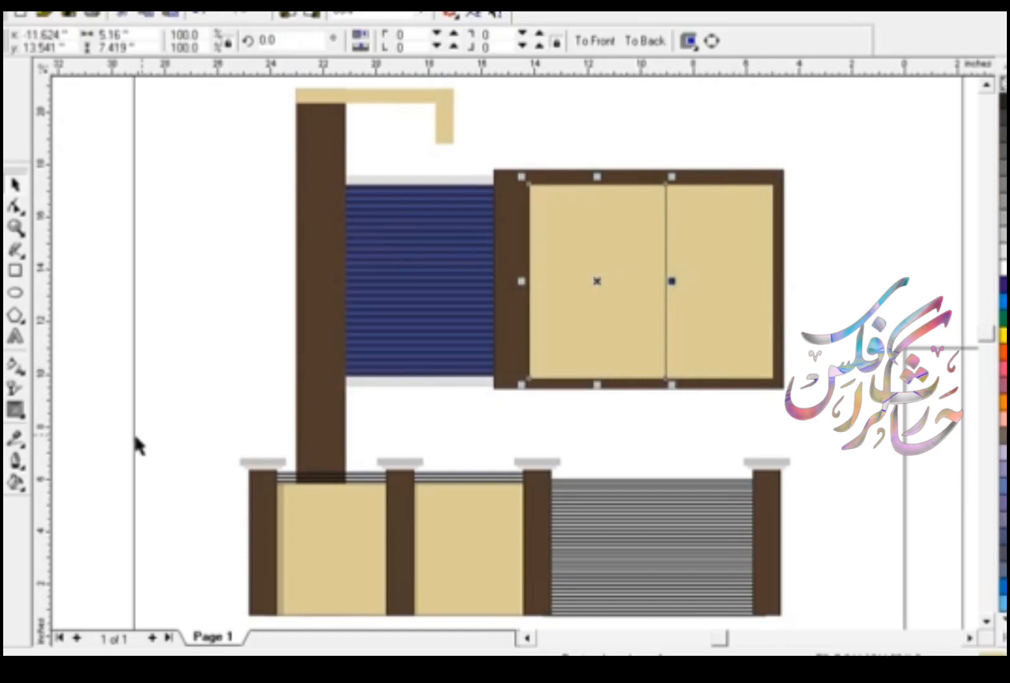
# - Give the left sign panel a darker shade of beige with a uniform fill
pyautogui.click(15, 484)
pyautogui.click(53, 492)
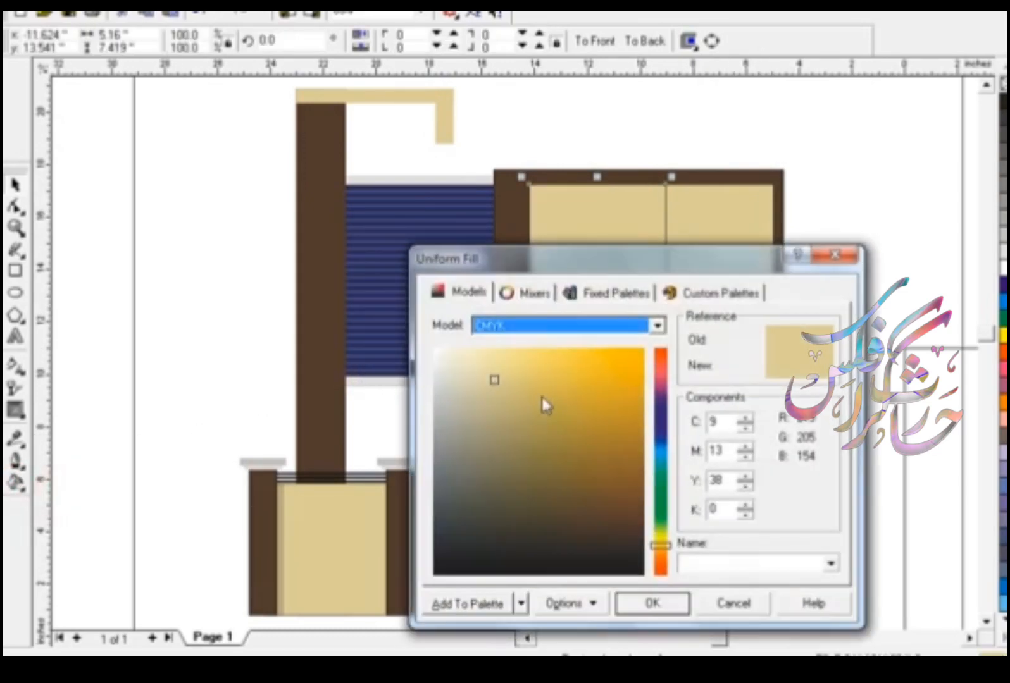
pyautogui.moveTo(490, 378); pyautogui.dragTo(518, 411)
pyautogui.click(675, 605)
# - Remove the outlines of both beige sign panels and place the panels behind the brown frame
pyautogui.keyDown('shift'); pyautogui.click(700, 271); pyautogui.keyUp('shift')
pyautogui.rightClick(1002, 86)
pyautogui.click(1001, 87)
pyautogui.click(871, 269)
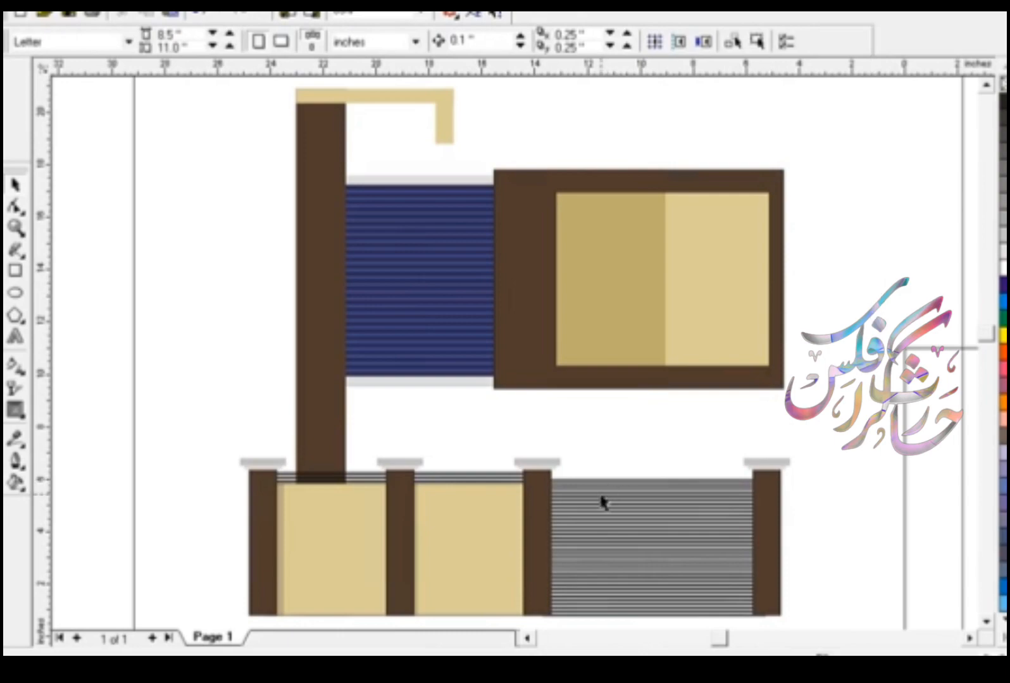
# - Copy a black wall rail across the lower sign panels at about 8.19 by 0.06 in and repeat it downward into five rails
pyautogui.moveTo(445, 478); pyautogui.dragTo(688, 336)
pyautogui.moveTo(517, 342); pyautogui.dragTo(553, 339)
pyautogui.moveTo(651, 342); pyautogui.dragTo(652, 347)
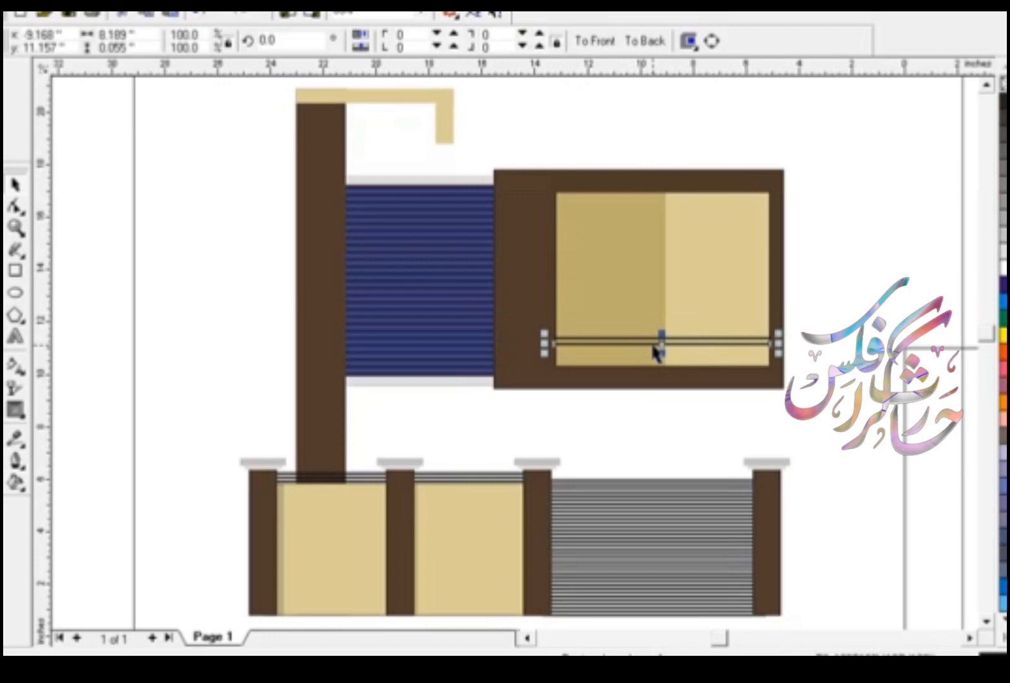
pyautogui.hotkey('ctrl', 'r')
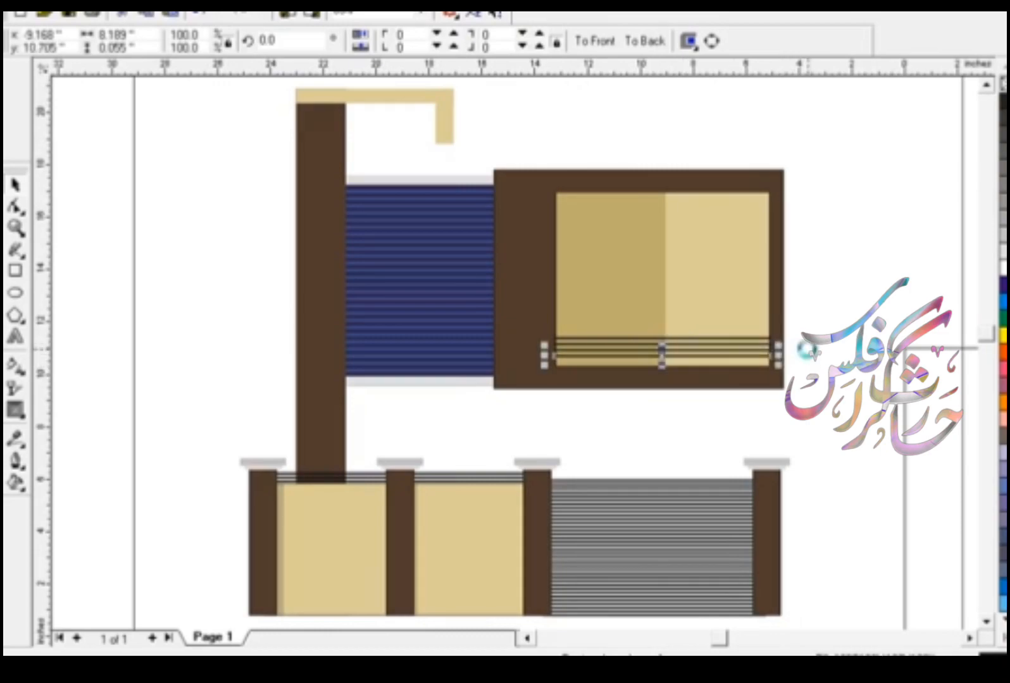
# - Arrange the five black rails in front of both beige sign panels and behind the brown frame
pyautogui.moveTo(787, 322); pyautogui.dragTo(487, 391)
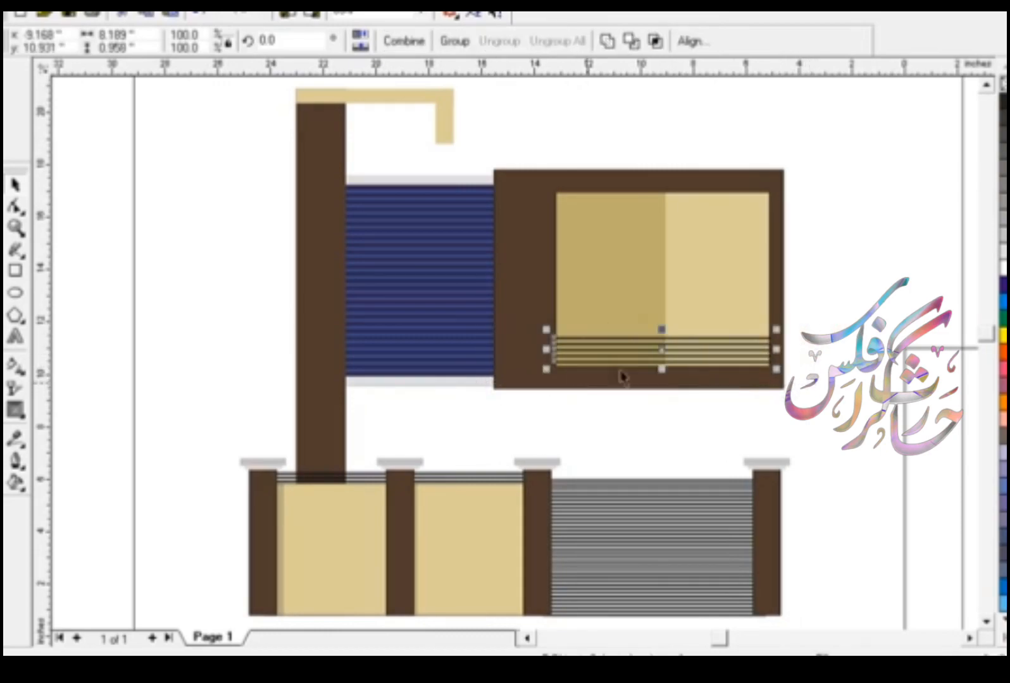
pyautogui.click(708, 308)
pyautogui.hotkey('ctrl', 'z')
pyautogui.moveTo(813, 309); pyautogui.dragTo(514, 390)
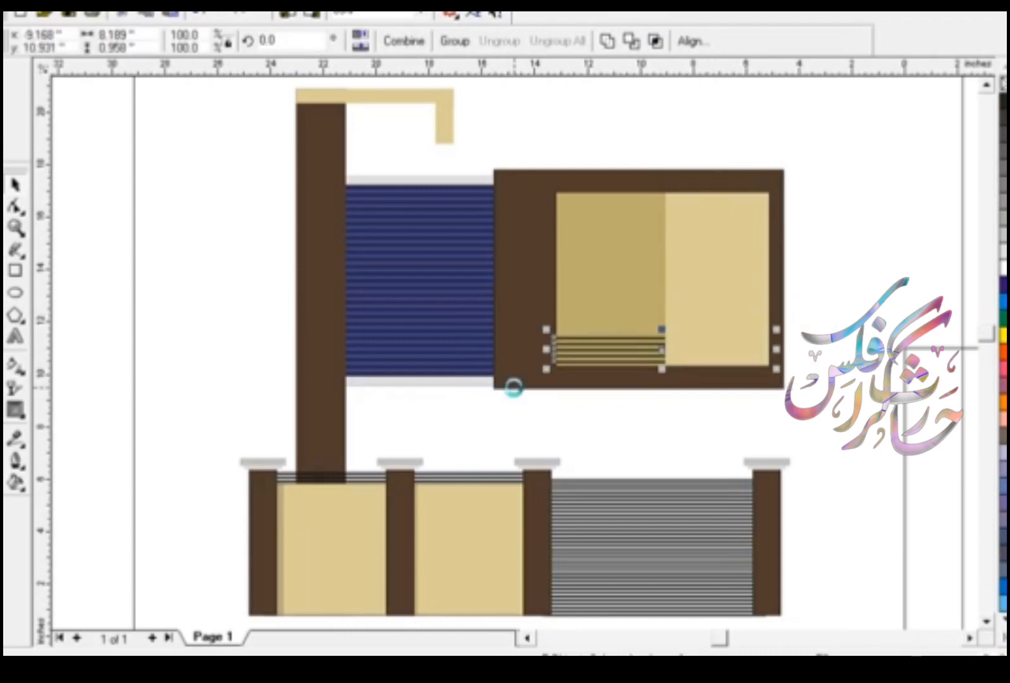
pyautogui.press('Escape')
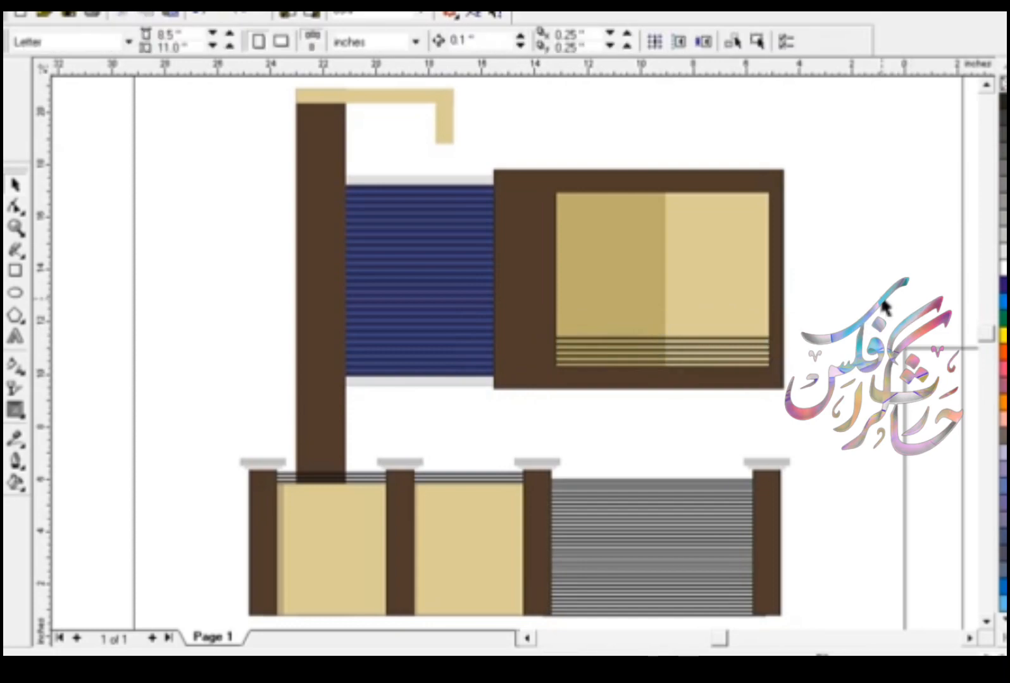
# - Draw a tall rectangle on the light beige sign panel and inset a smaller copy about 2.13 by 5 in within it
pyautogui.click(15, 271)
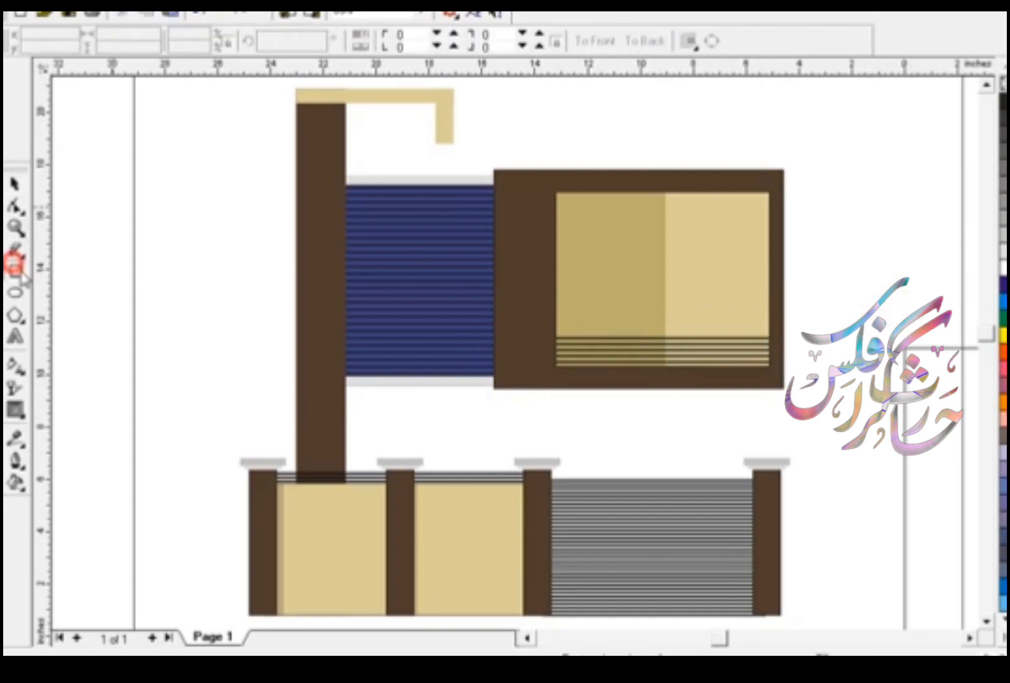
pyautogui.moveTo(688, 240); pyautogui.dragTo(752, 380)
pyautogui.hotkey('shift', 'F2')
pyautogui.click(15, 184)
pyautogui.moveTo(642, 82); pyautogui.dragTo(639, 119)
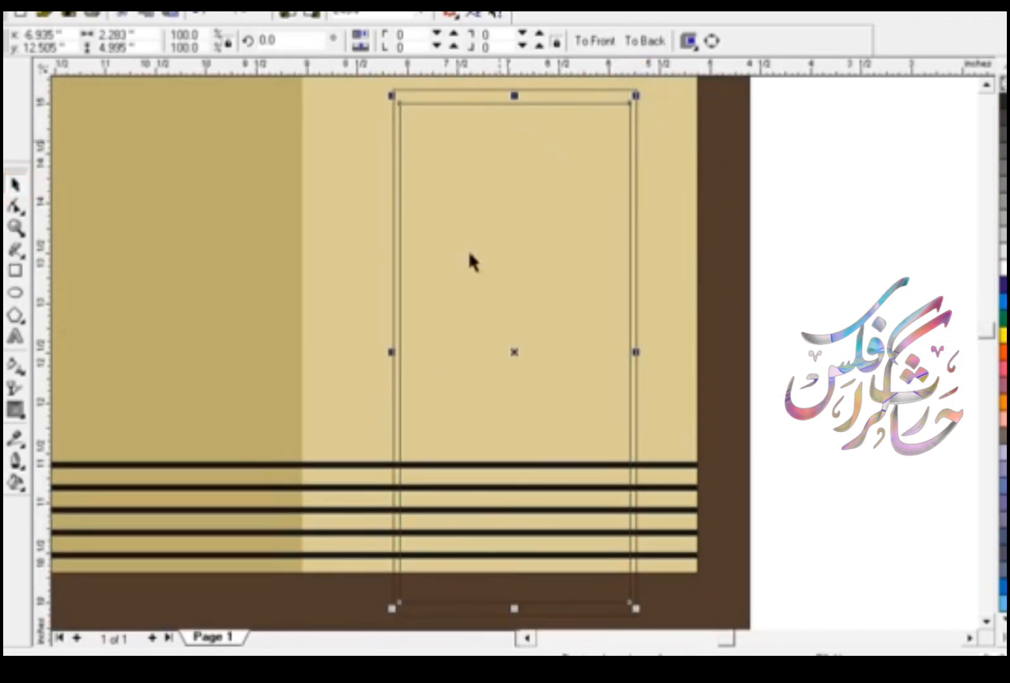
pyautogui.moveTo(391, 353); pyautogui.dragTo(401, 354)
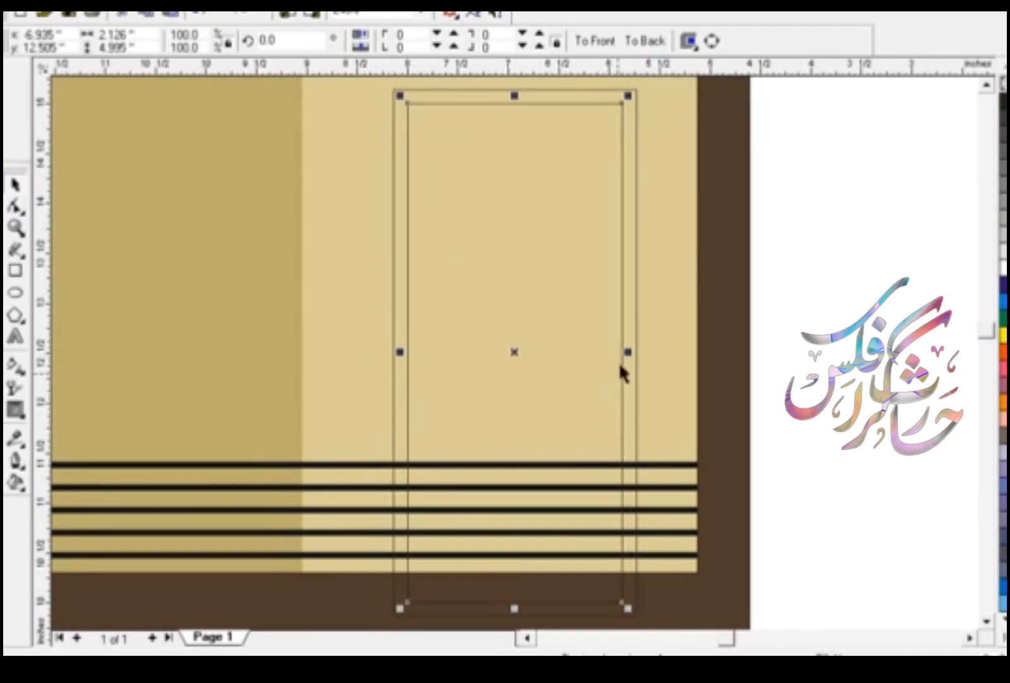
# - Start a texture fill for the inner door rectangle and choose the Interference texture from the Samples 9 library
pyautogui.click(19, 488)
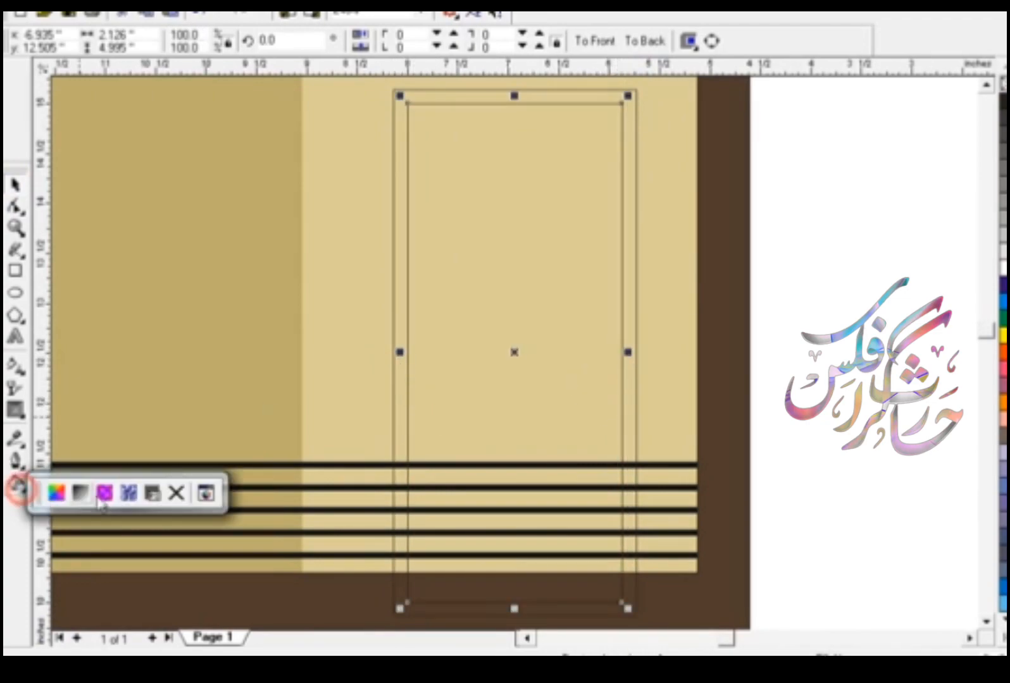
pyautogui.click(129, 489)
pyautogui.click(355, 263)
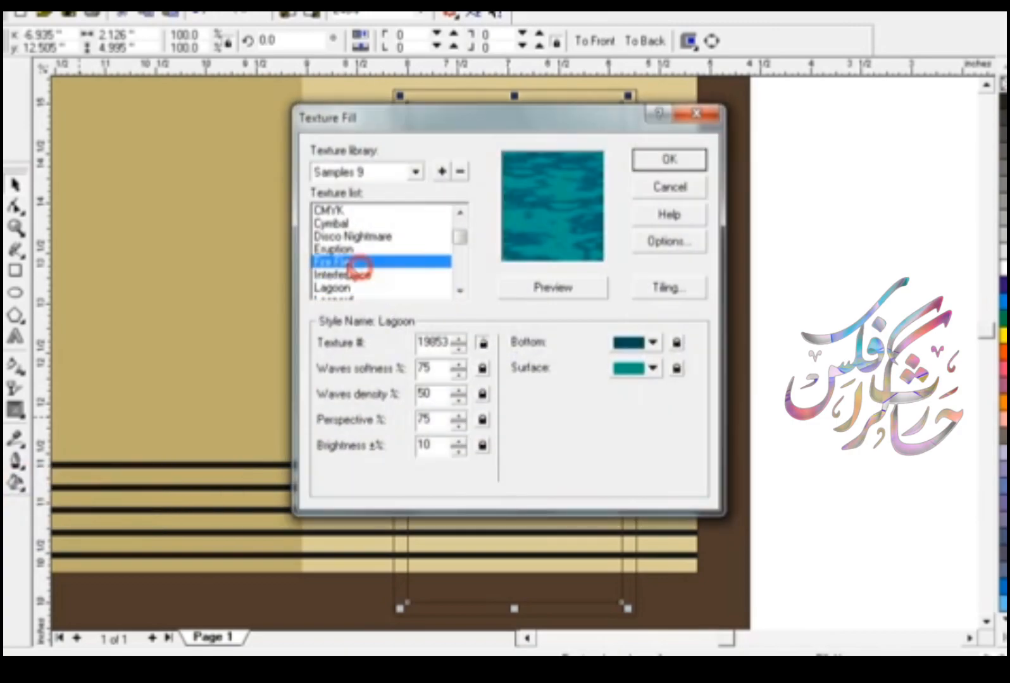
pyautogui.click(337, 249)
pyautogui.click(339, 237)
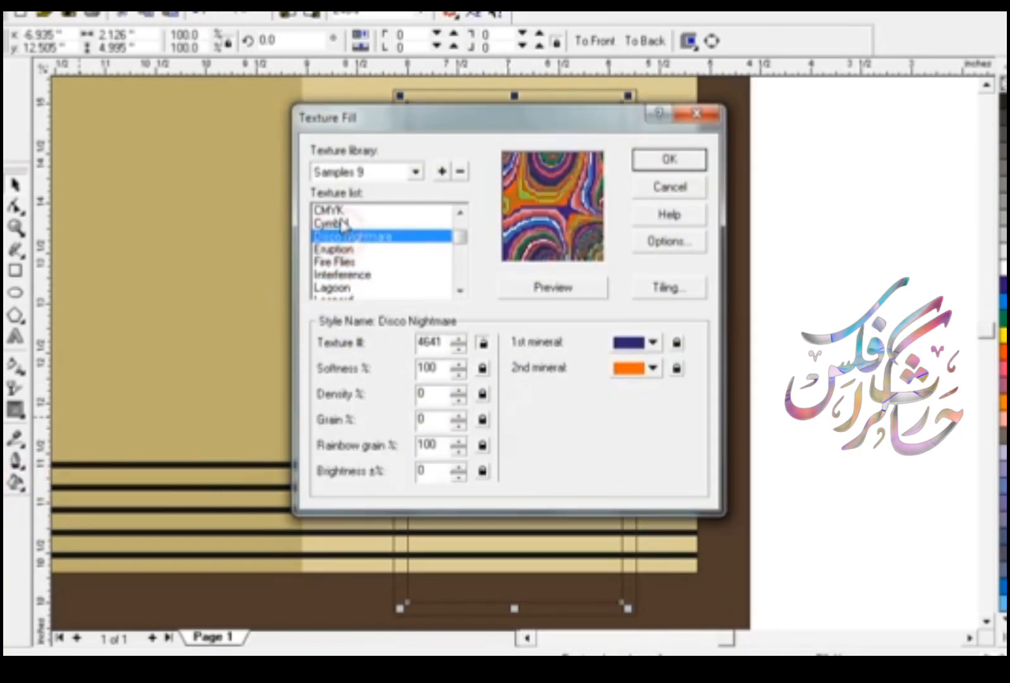
pyautogui.click(342, 222)
pyautogui.press('Up')
pyautogui.press('Up')
pyautogui.press('Up')
pyautogui.press('Up')
pyautogui.press('Up')
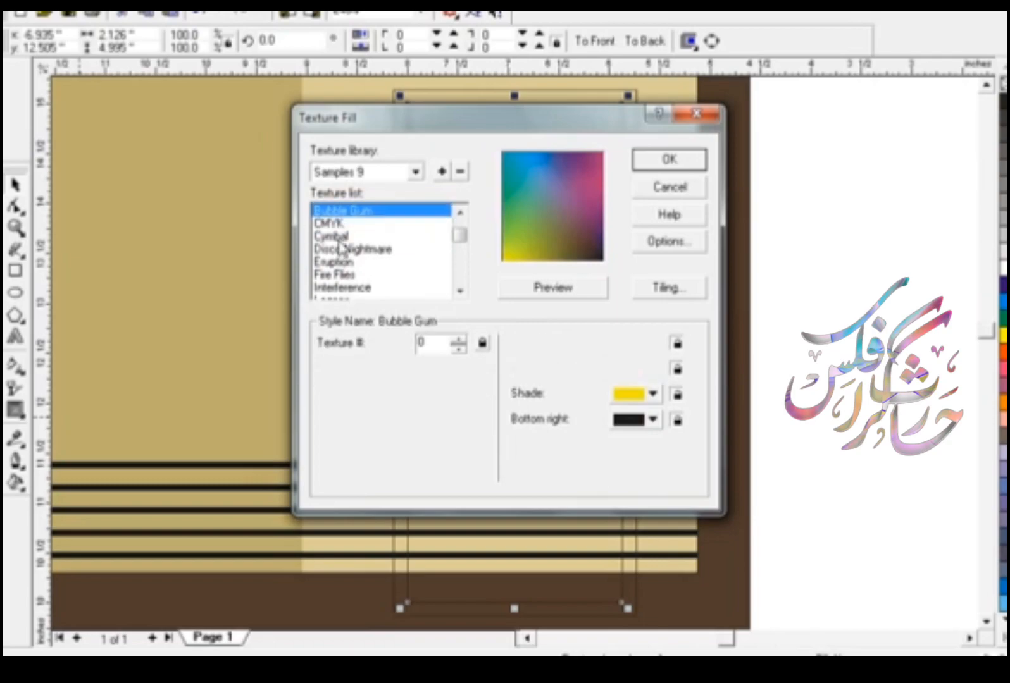
pyautogui.press('Down')
pyautogui.press('Down')
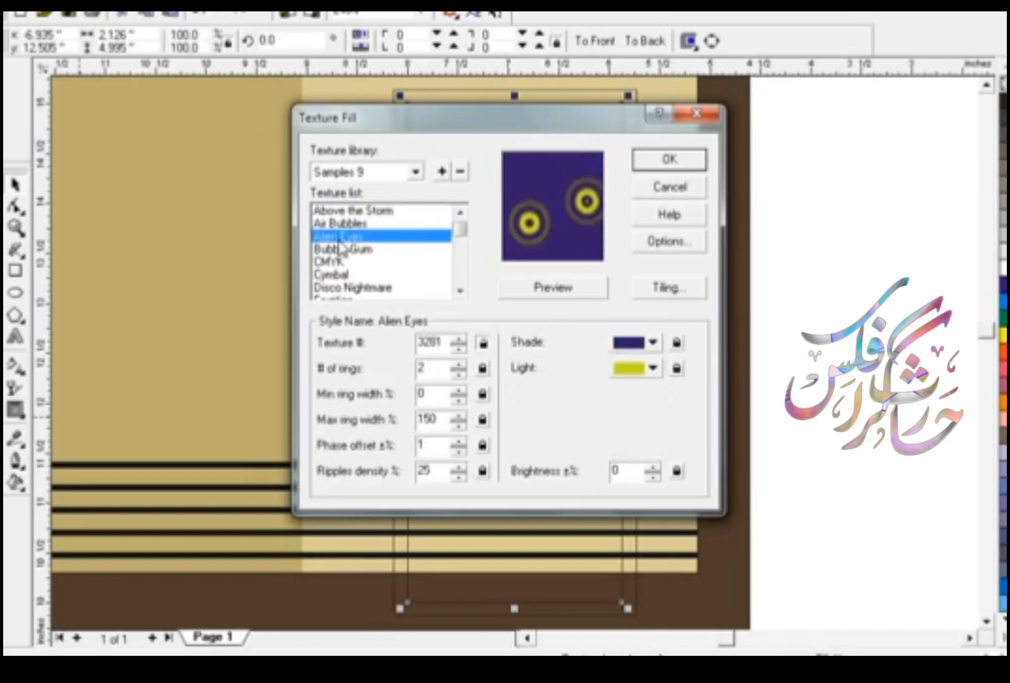
pyautogui.press('Up')
pyautogui.press('Up')
pyautogui.press('Down')
pyautogui.press('Down')
pyautogui.press('Down')
pyautogui.press('Down')
pyautogui.press('Down')
pyautogui.press('Down')
pyautogui.press('Down')
pyautogui.press('Down')
pyautogui.press('Down')
pyautogui.press('Down')
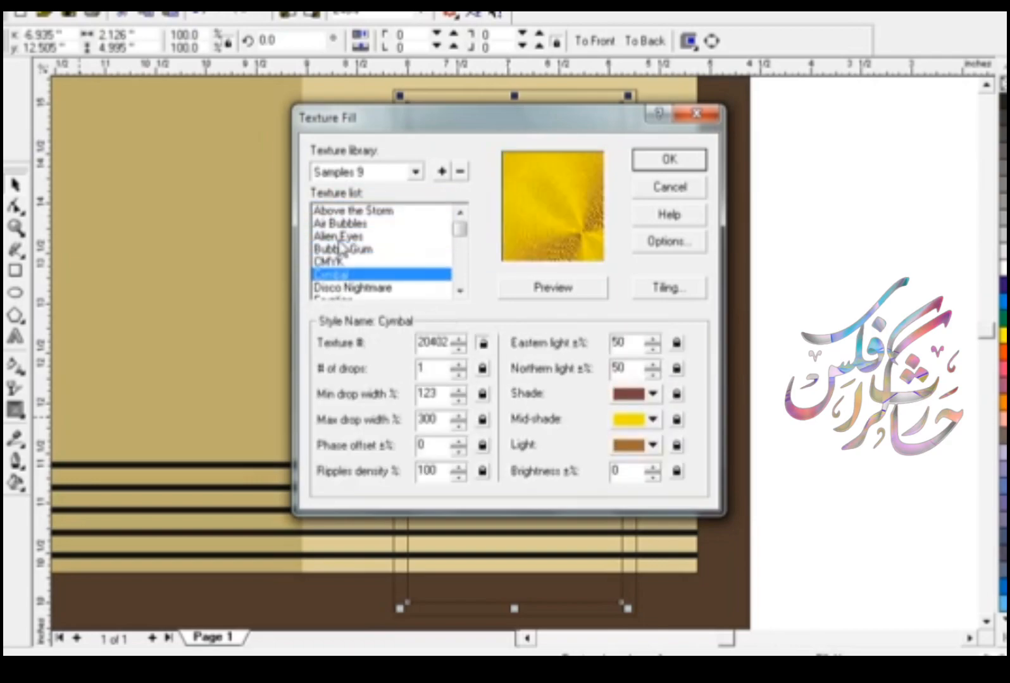
pyautogui.press('Up')
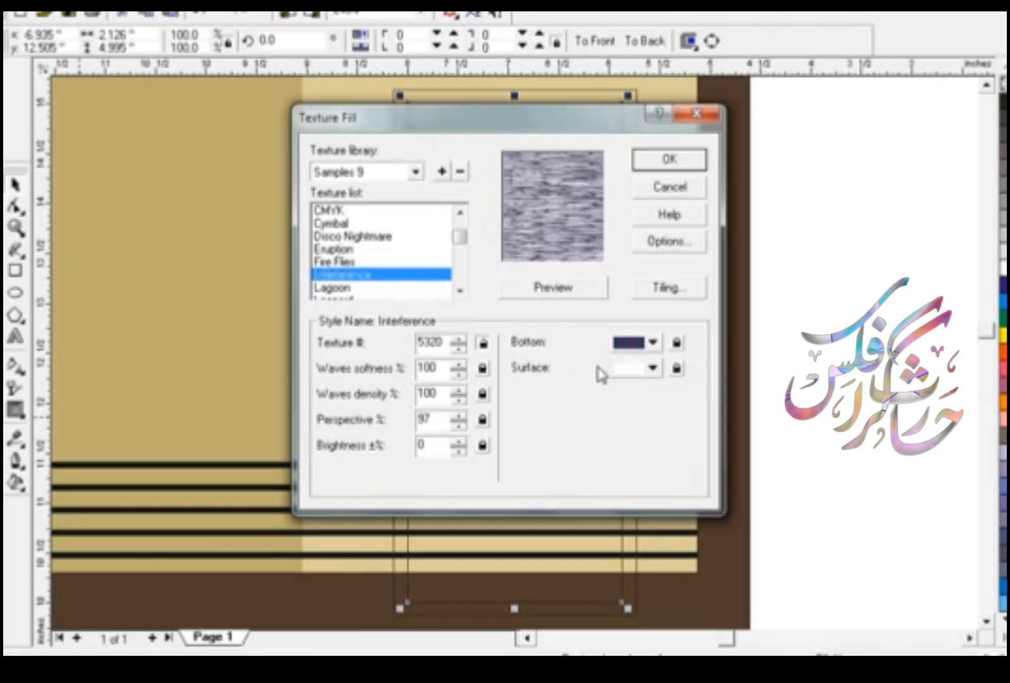
# - Set the texture's bottom colour to a dark brown of RGB 48, 21, 7
pyautogui.click(653, 342)
pyautogui.click(666, 509)
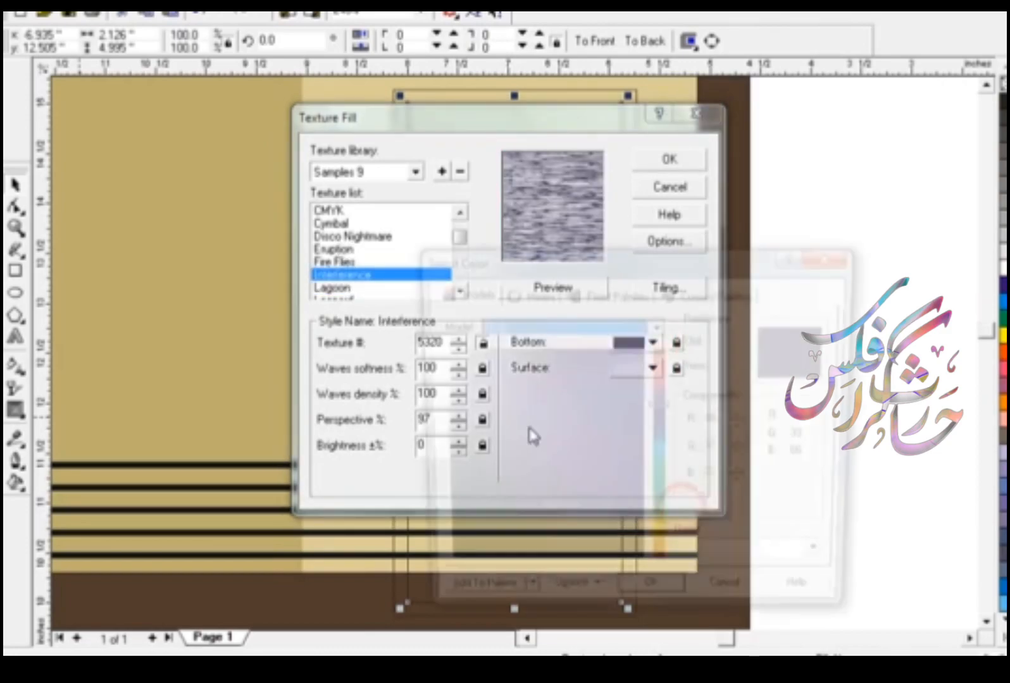
pyautogui.click(660, 563)
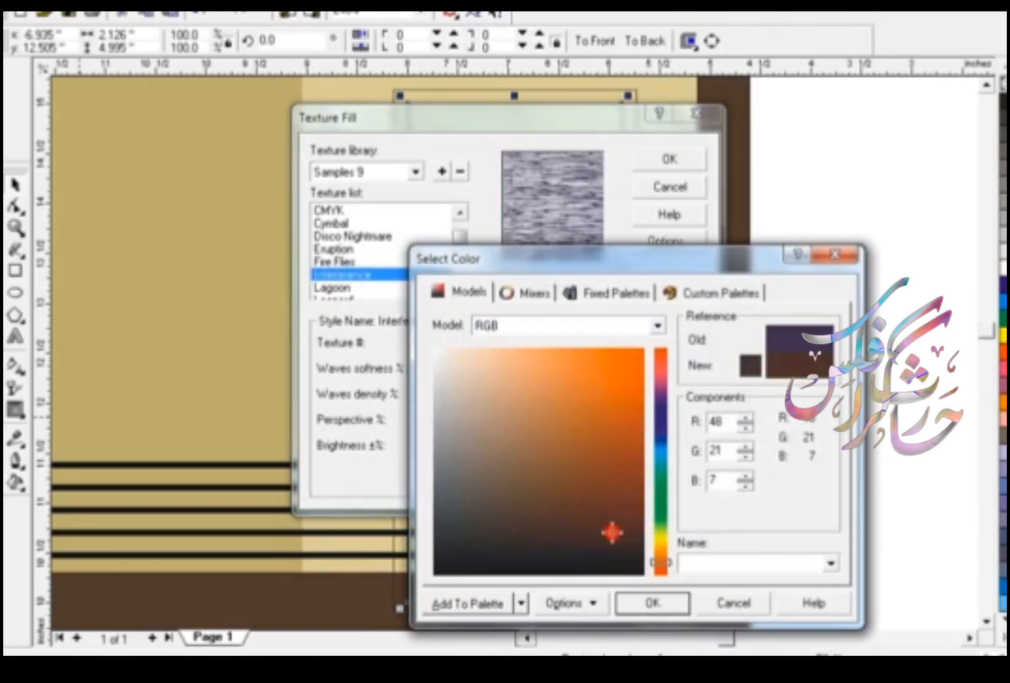
pyautogui.click(656, 608)
# - Set the texture's surface colour to brown RGB 89, 63, 17 and apply the wood-like fill to the inner door rectangle
pyautogui.click(652, 368)
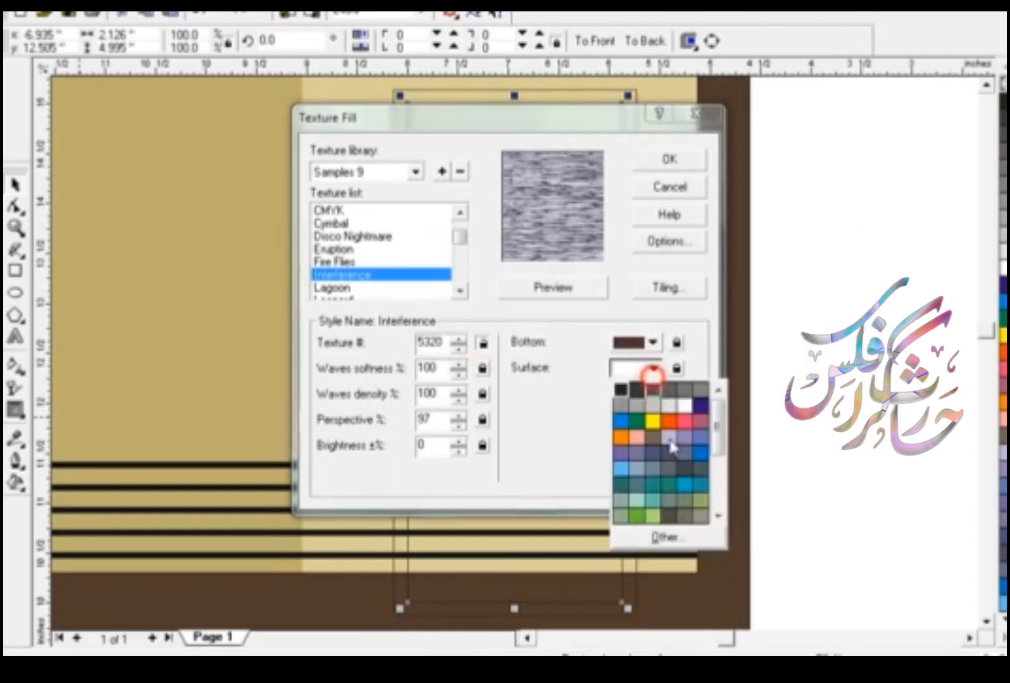
pyautogui.click(665, 534)
pyautogui.moveTo(655, 575); pyautogui.dragTo(659, 551)
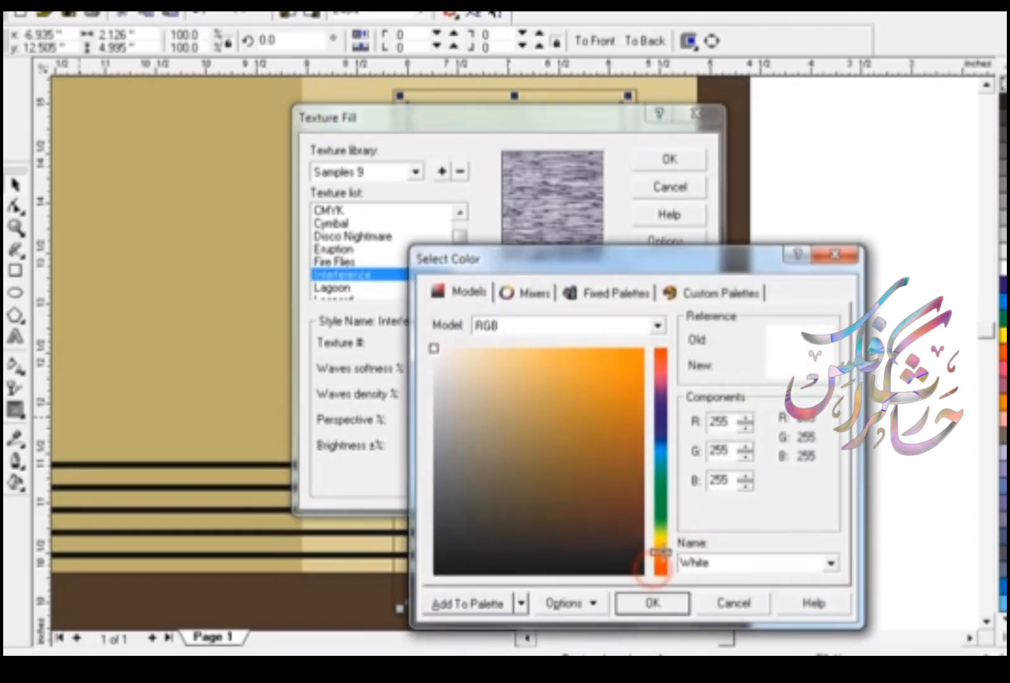
pyautogui.click(601, 497)
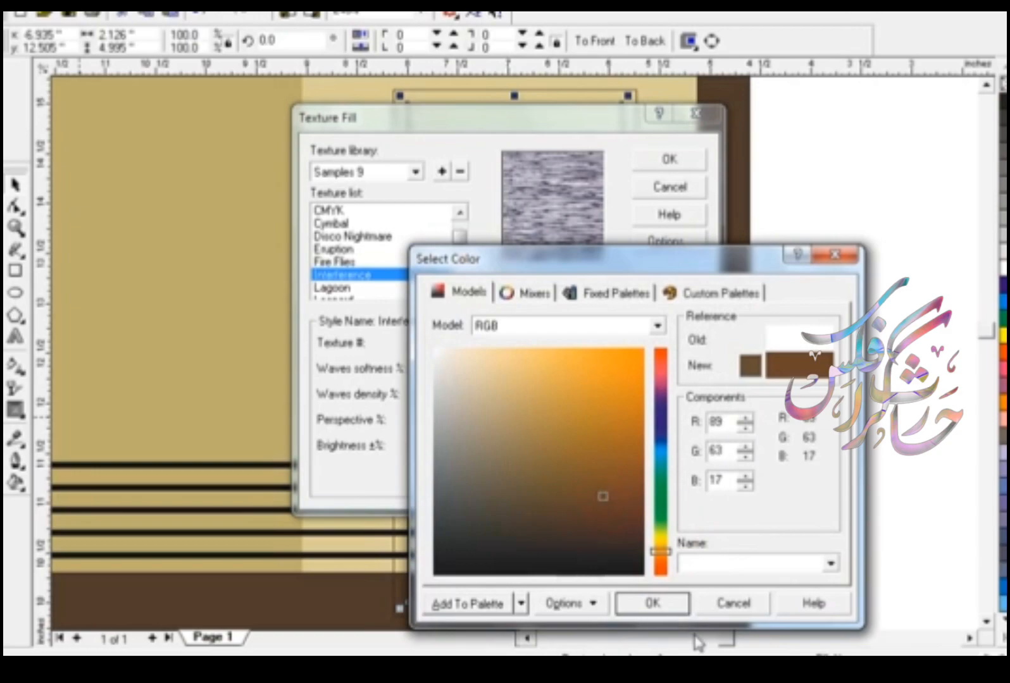
pyautogui.click(665, 602)
pyautogui.click(669, 158)
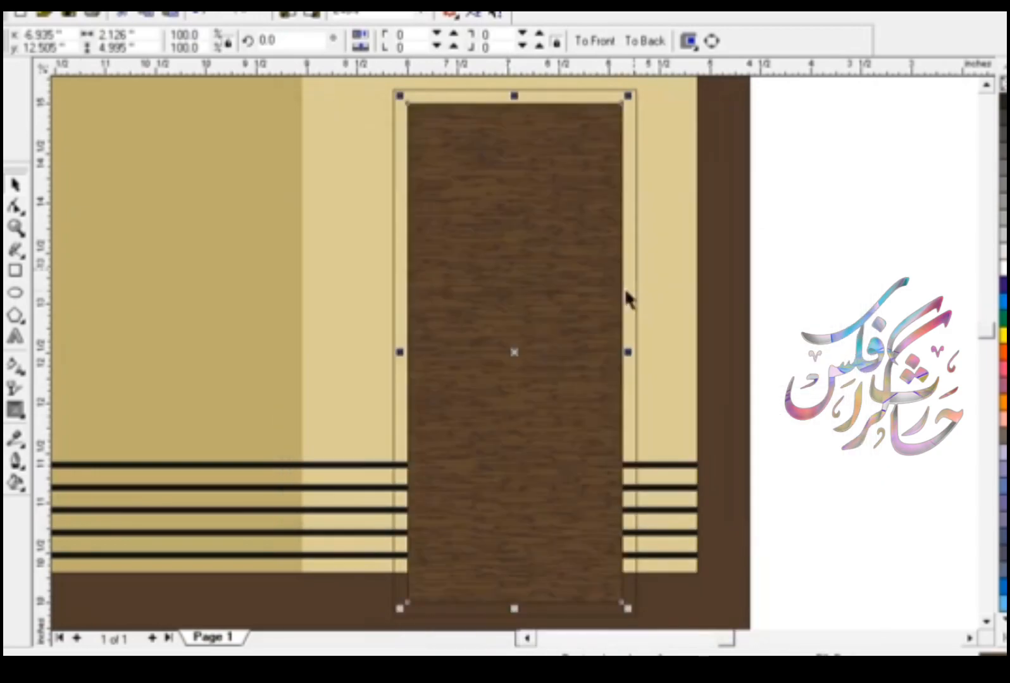
# - Fill the outer door rectangle with a uniform dark brown of CMYK 75, 85, 84, 53
pyautogui.click(636, 236)
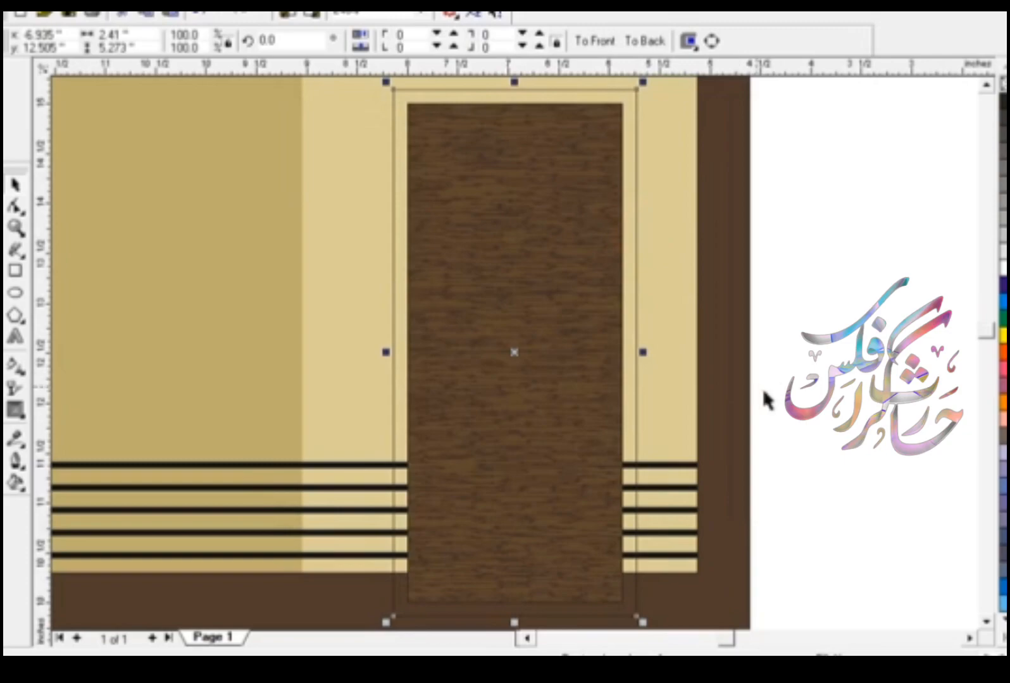
pyautogui.click(17, 482)
pyautogui.click(54, 487)
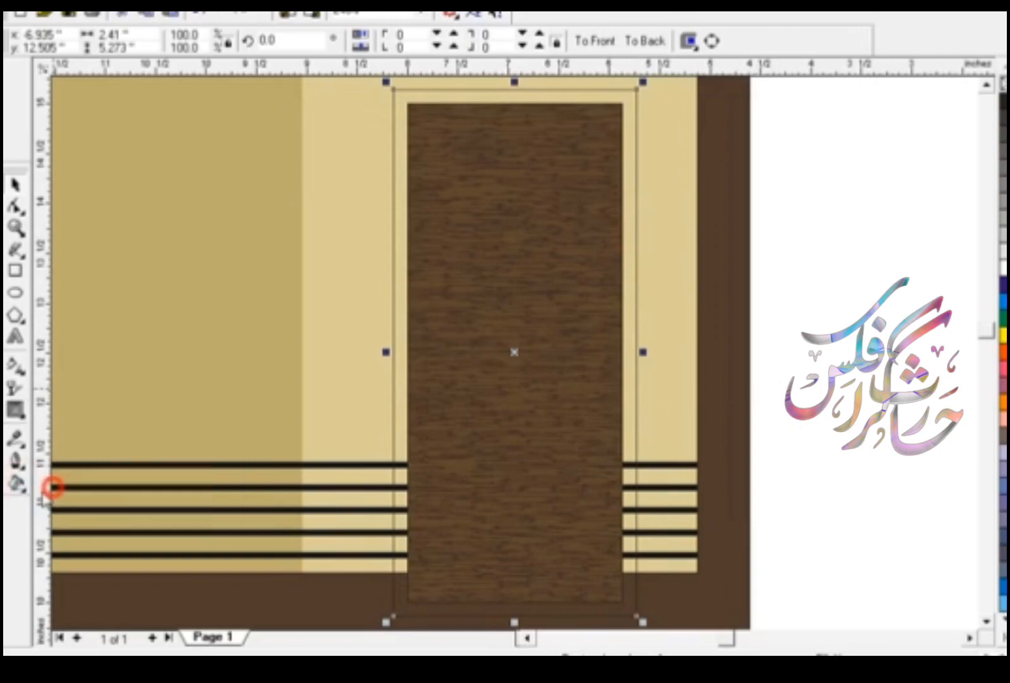
pyautogui.moveTo(601, 506); pyautogui.dragTo(602, 547)
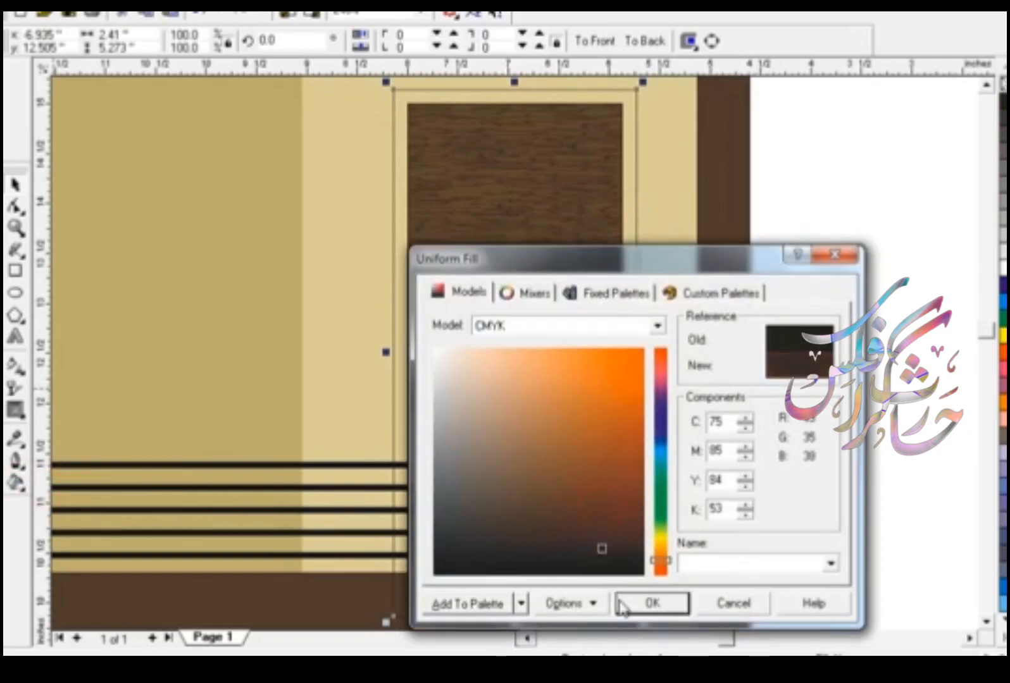
pyautogui.click(629, 603)
# - Arrange the door and its dark surround together behind the brown frame and the five black rails
pyautogui.keyDown('shift'); pyautogui.click(613, 294); pyautogui.keyUp('shift')
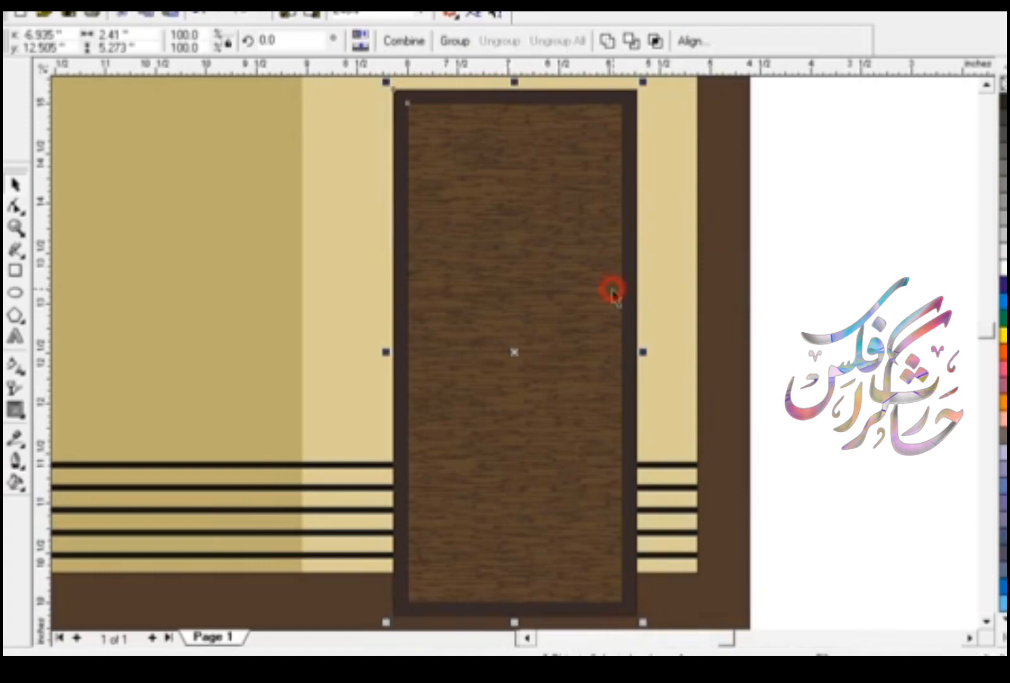
pyautogui.hotkey('ctrl', 'pagedown')
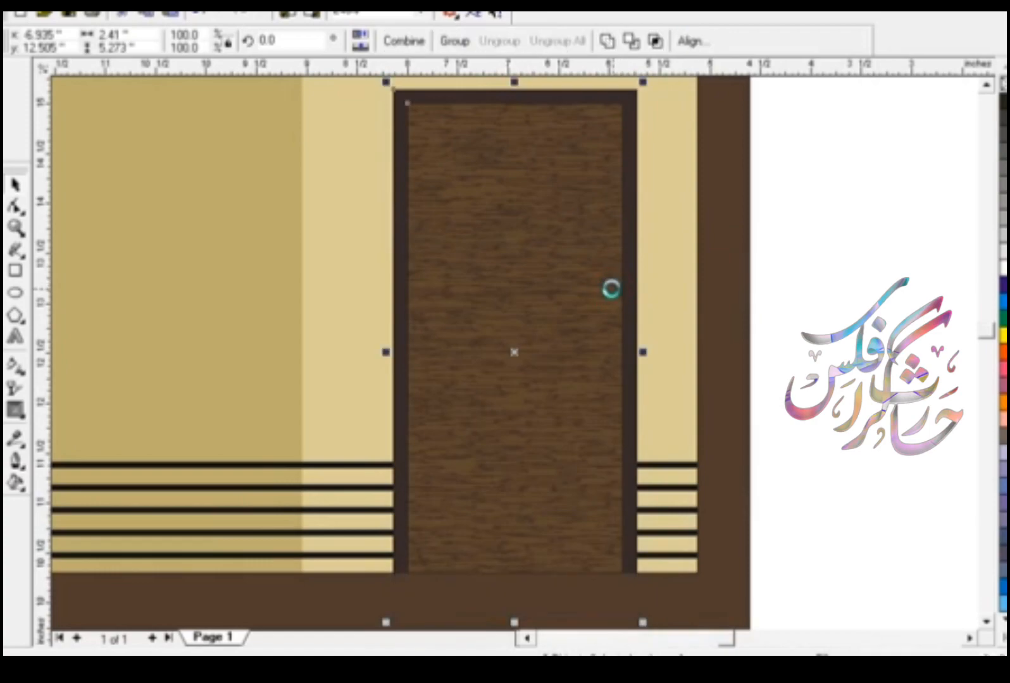
pyautogui.hotkey('ctrl', 'pagedown')
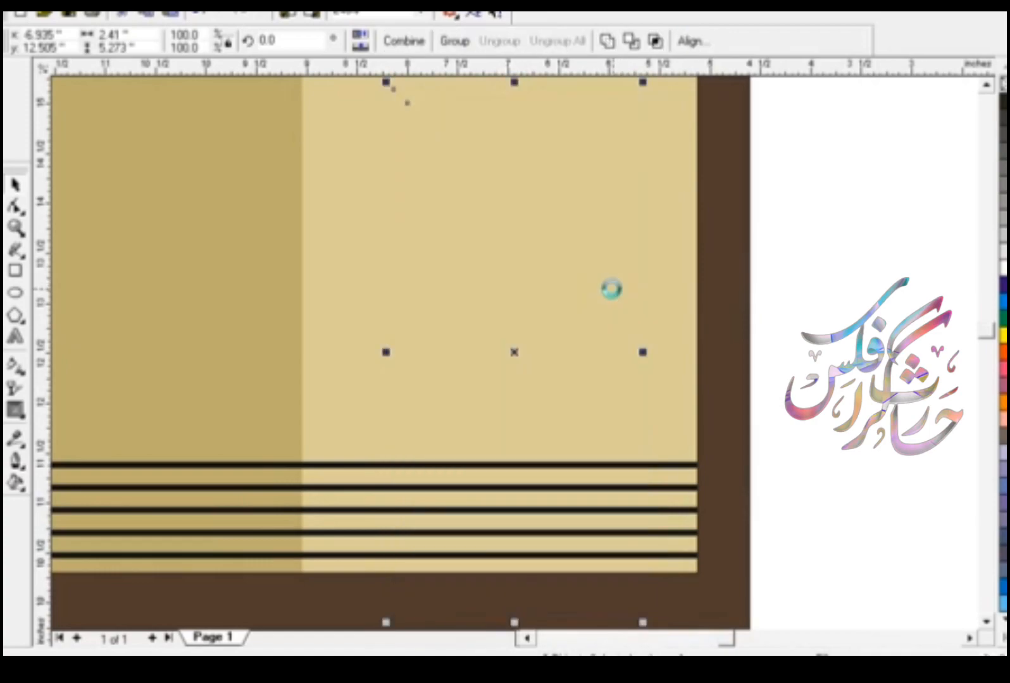
pyautogui.hotkey('ctrl', 'pagedown')
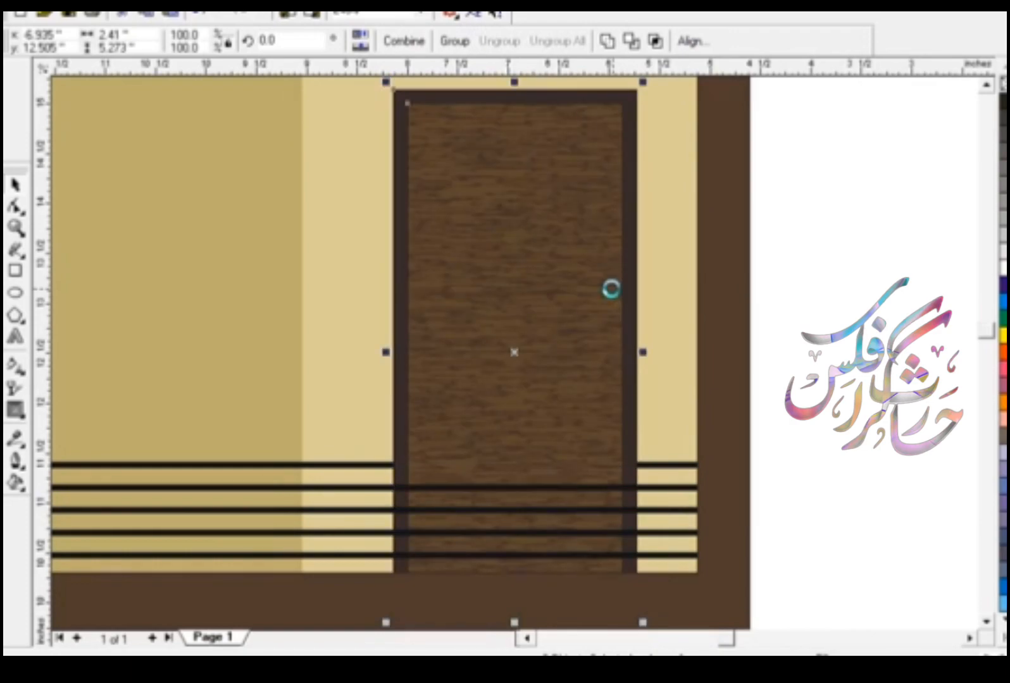
pyautogui.press('F3')
pyautogui.press('F3')
pyautogui.click(609, 468)
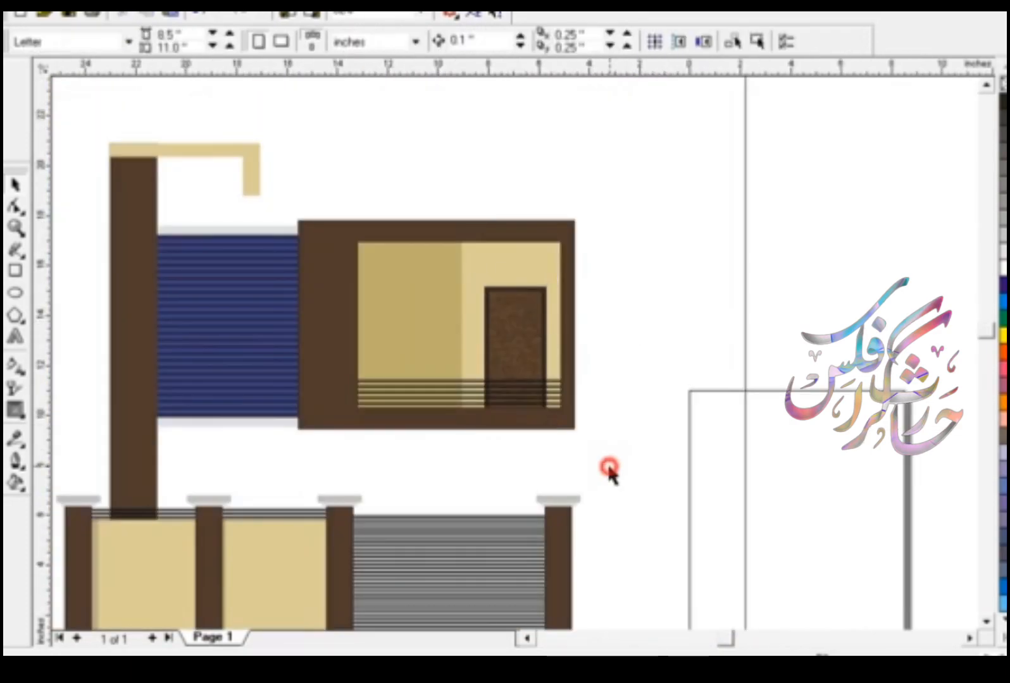
# - Copy the two beige panels from the framed section straight down over the barred gate
pyautogui.press('F3')
pyautogui.moveTo(229, 215); pyautogui.dragTo(655, 561)
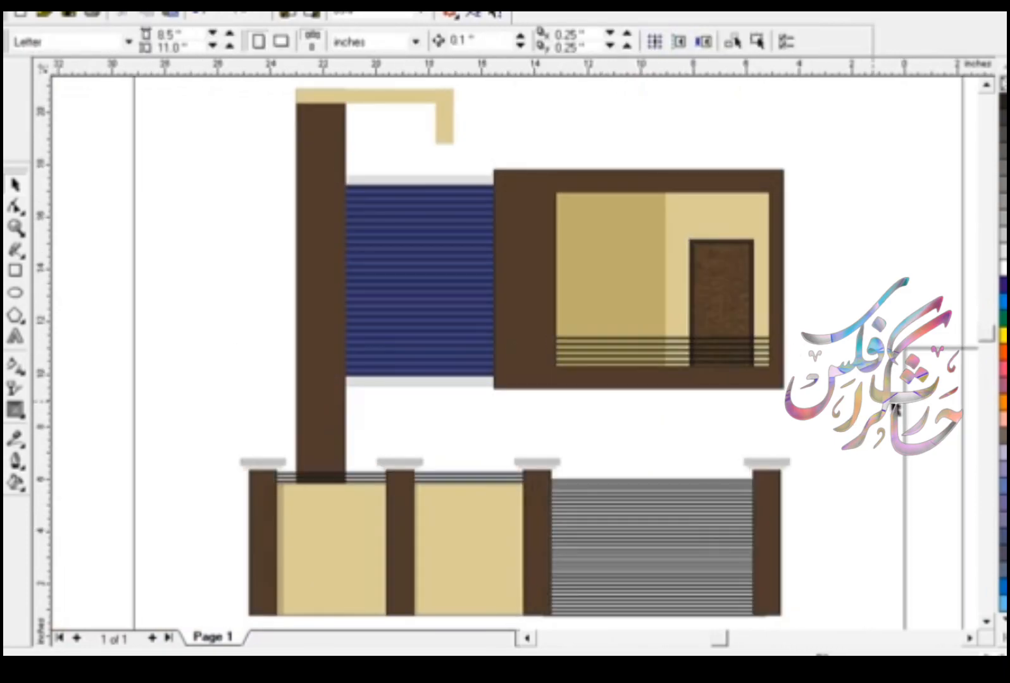
pyautogui.click(632, 234)
pyautogui.keyDown('shift'); pyautogui.click(688, 223); pyautogui.keyUp('shift')
pyautogui.moveTo(671, 225); pyautogui.dragTo(684, 414)
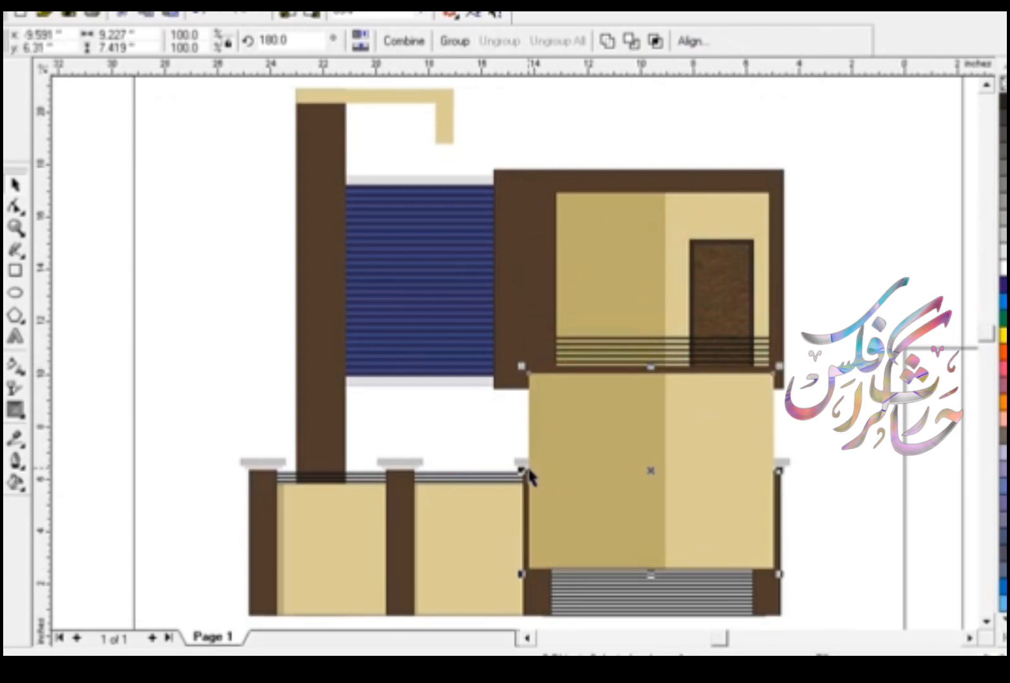
# - Enlarge the copied beige panels to about 10.51 by 9.19 in, reaching the gate's base, and send them to the back
pyautogui.moveTo(523, 471); pyautogui.dragTo(490, 470)
pyautogui.hotkey('shift', 'pagedown')
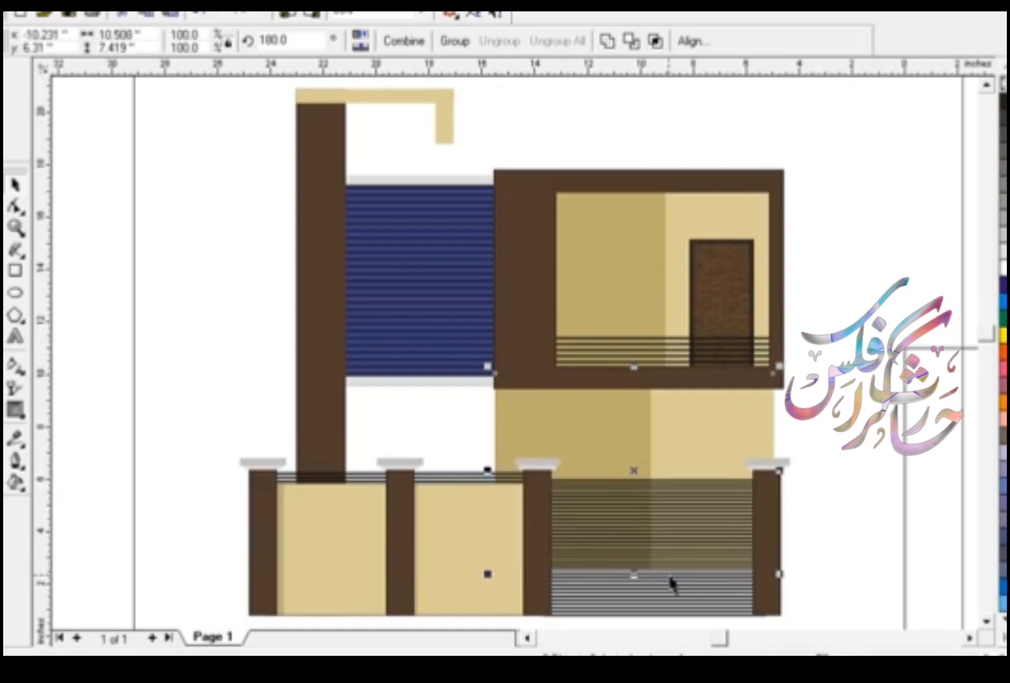
pyautogui.scroll(-2, 633, 525)
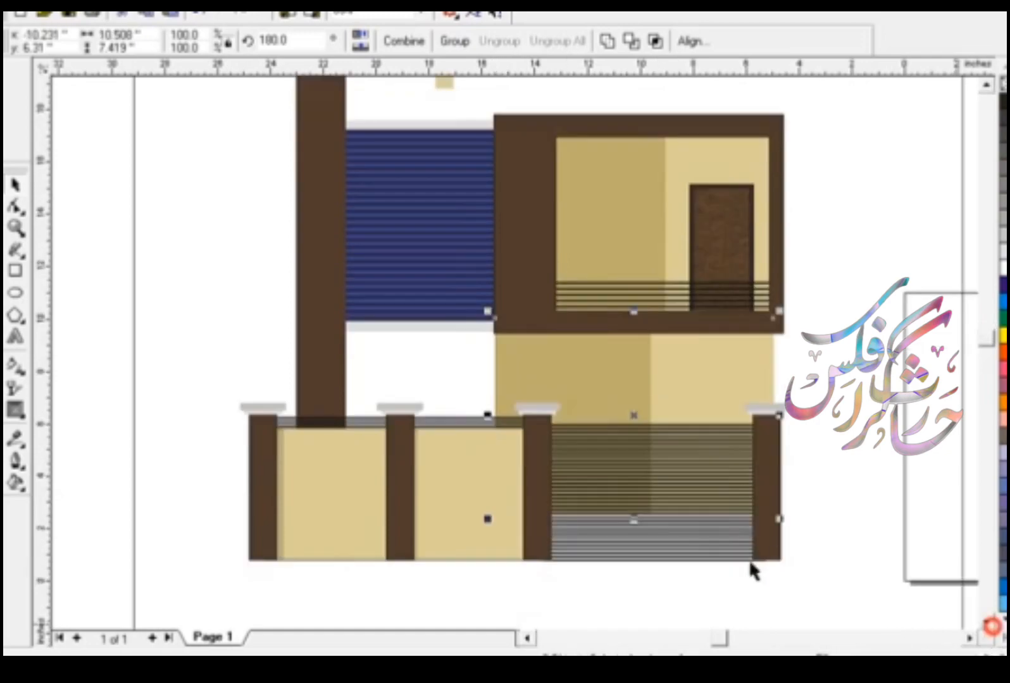
pyautogui.moveTo(633, 520); pyautogui.dragTo(627, 565)
pyautogui.click(911, 656)
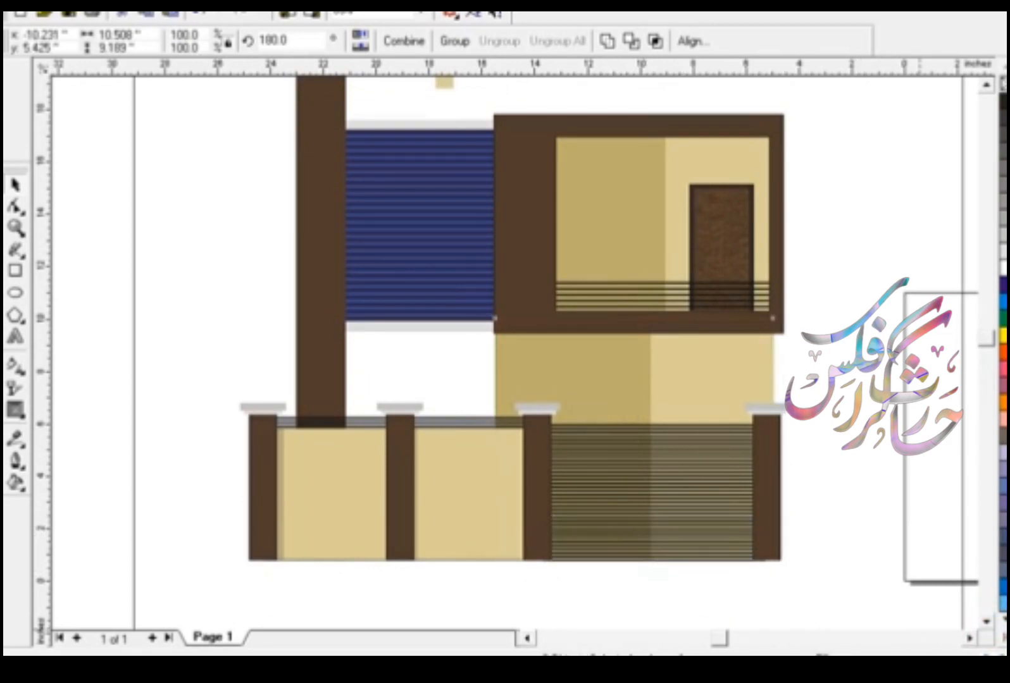
pyautogui.click(912, 580)
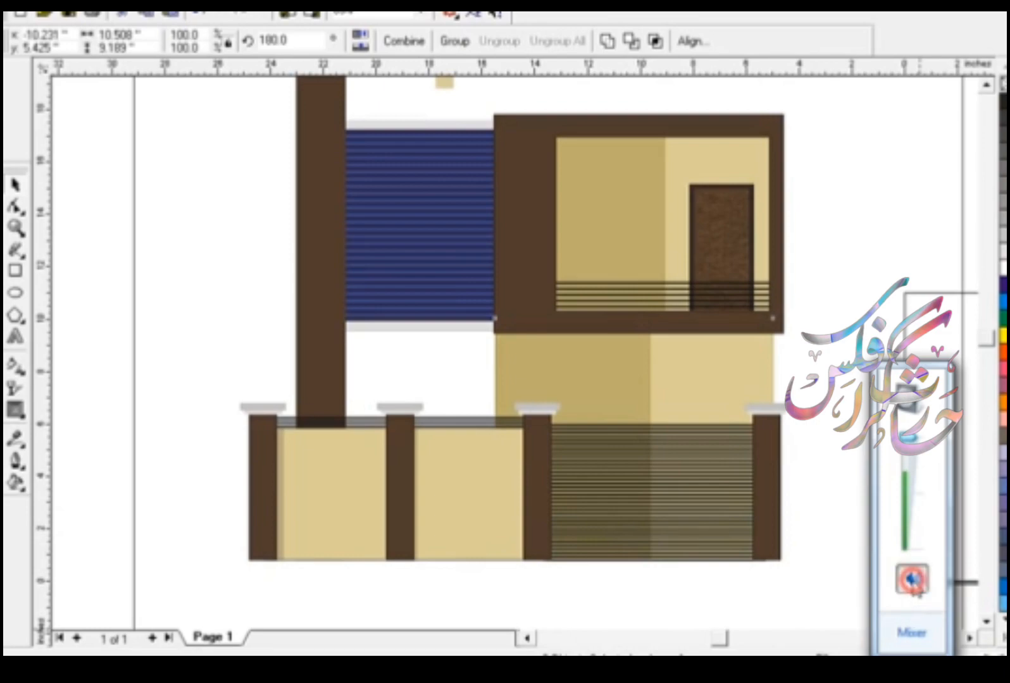
pyautogui.click(769, 598)
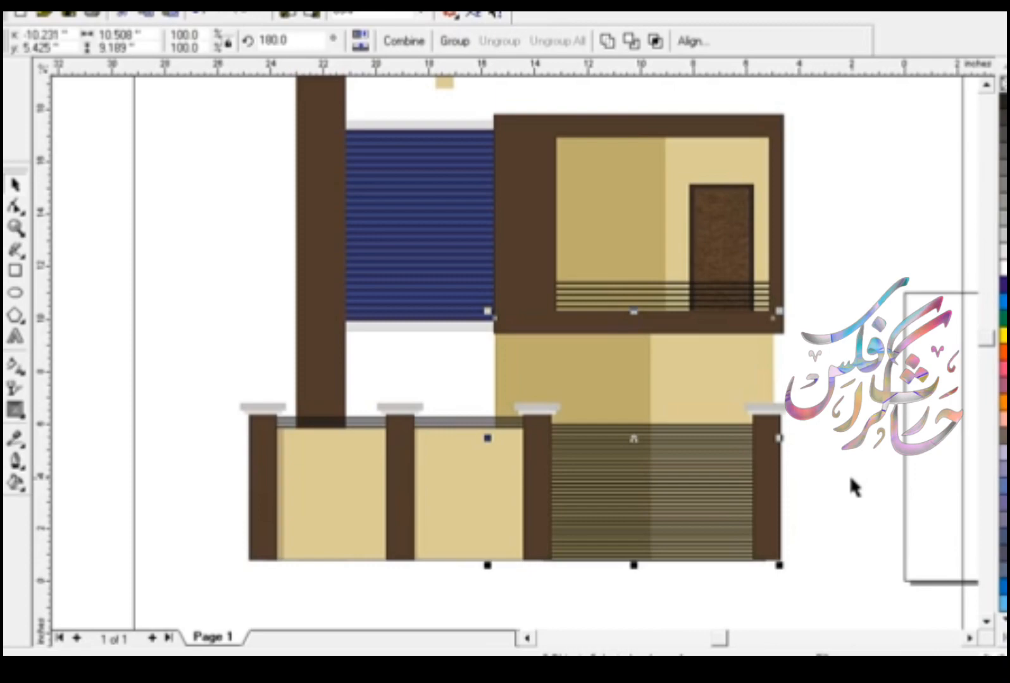
# - Copy the door with its surround down to the lower floor and place it behind the barred gate's right half
pyautogui.click(848, 475)
pyautogui.click(713, 240)
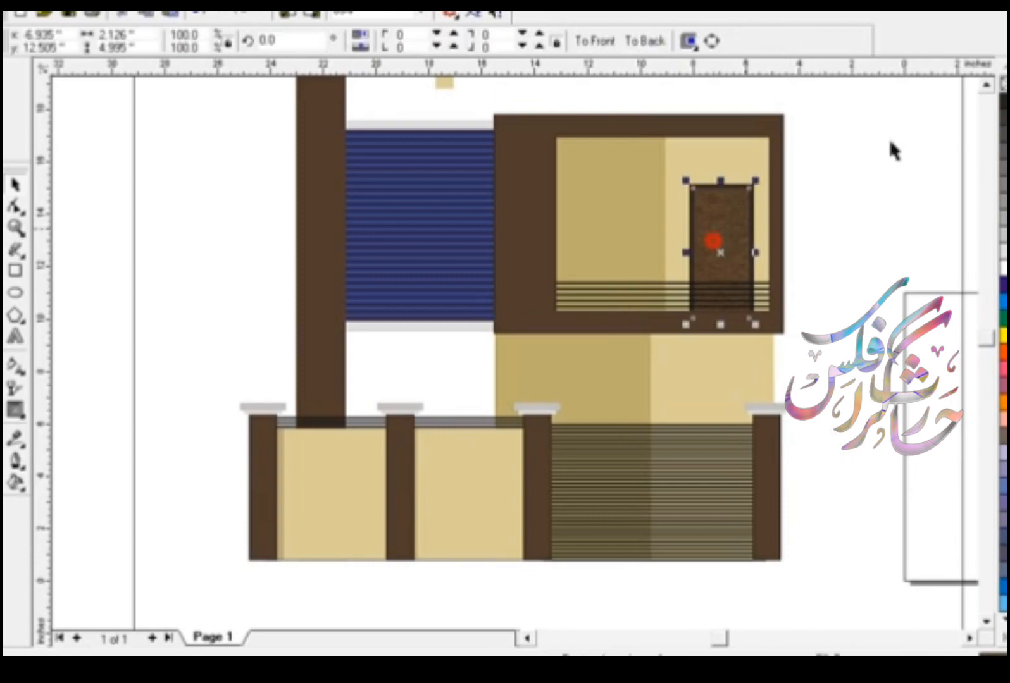
pyautogui.moveTo(802, 161); pyautogui.dragTo(679, 325)
pyautogui.moveTo(719, 257); pyautogui.dragTo(702, 485)
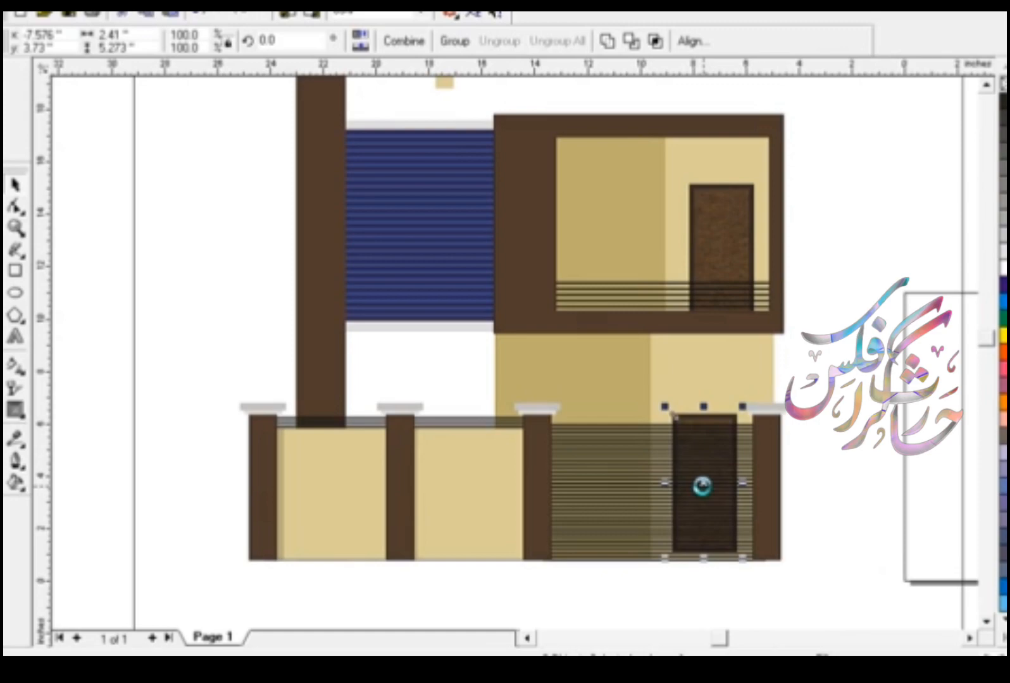
pyautogui.click(761, 463)
# - Draw a rectangle about 2.52 by 3.16 in on top of the brown frame's upper left corner
pyautogui.press('F3')
pyautogui.click(693, 486)
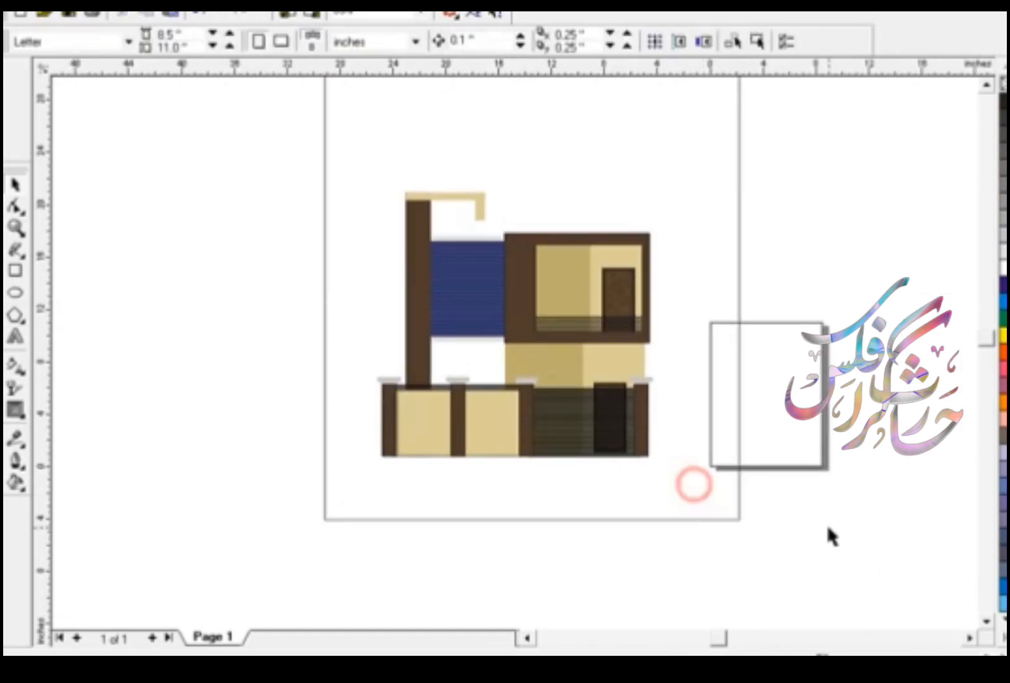
pyautogui.moveTo(818, 500)
pyautogui.mouseDown()
pyautogui.moveTo(282, 135)
pyautogui.moveTo(293, 138)
pyautogui.mouseUp()
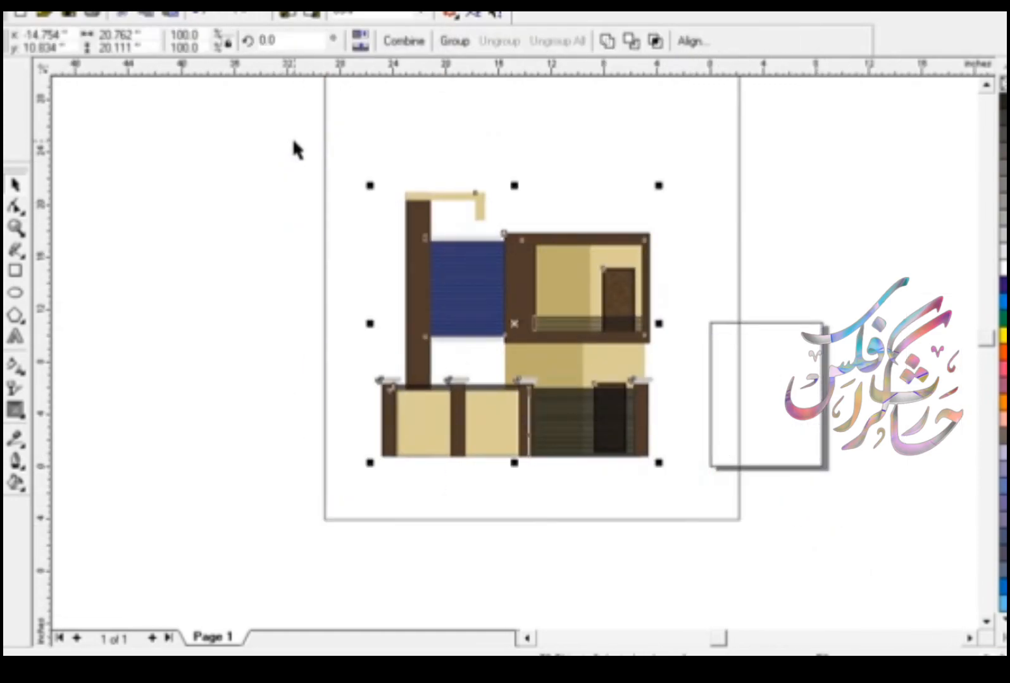
pyautogui.hotkey('shift', 'F2')
pyautogui.press('Escape')
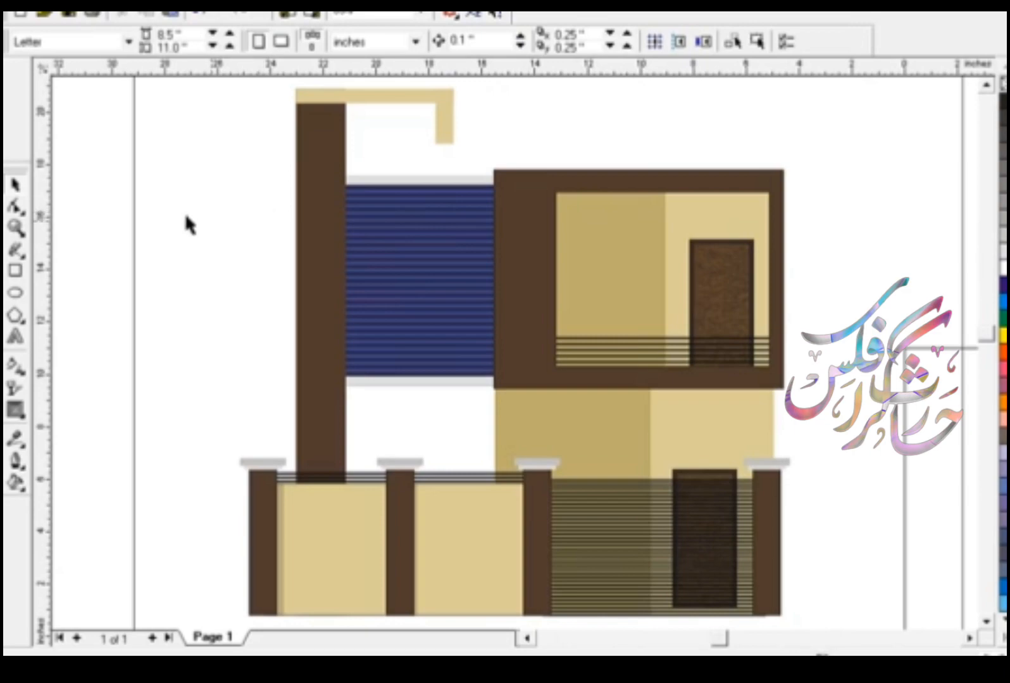
pyautogui.click(17, 272)
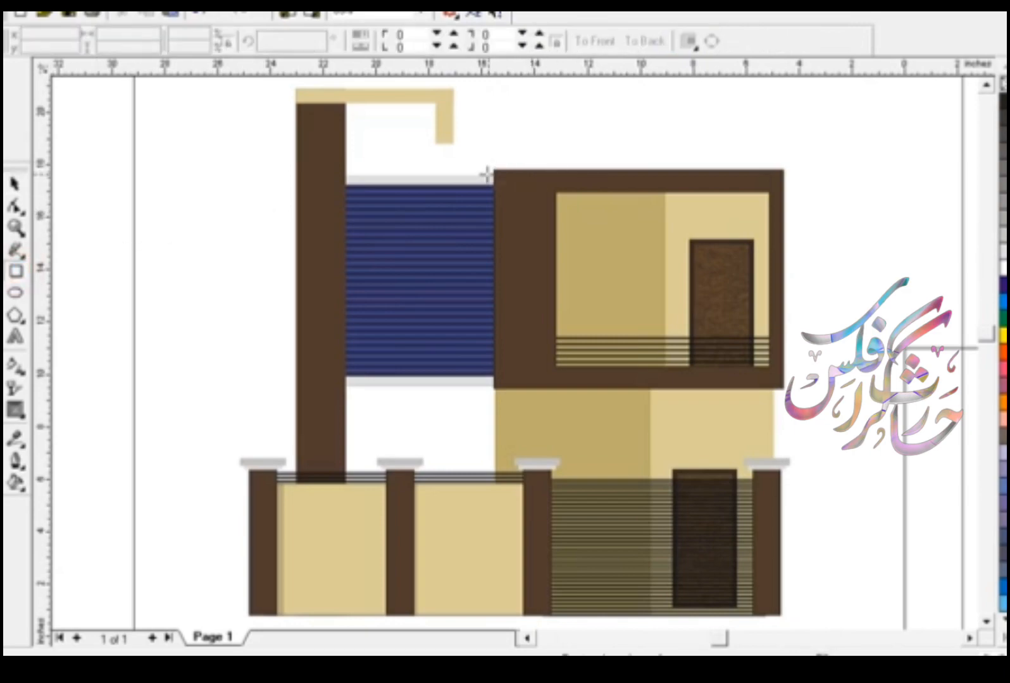
pyautogui.moveTo(494, 169); pyautogui.dragTo(561, 88)
pyautogui.click(15, 185)
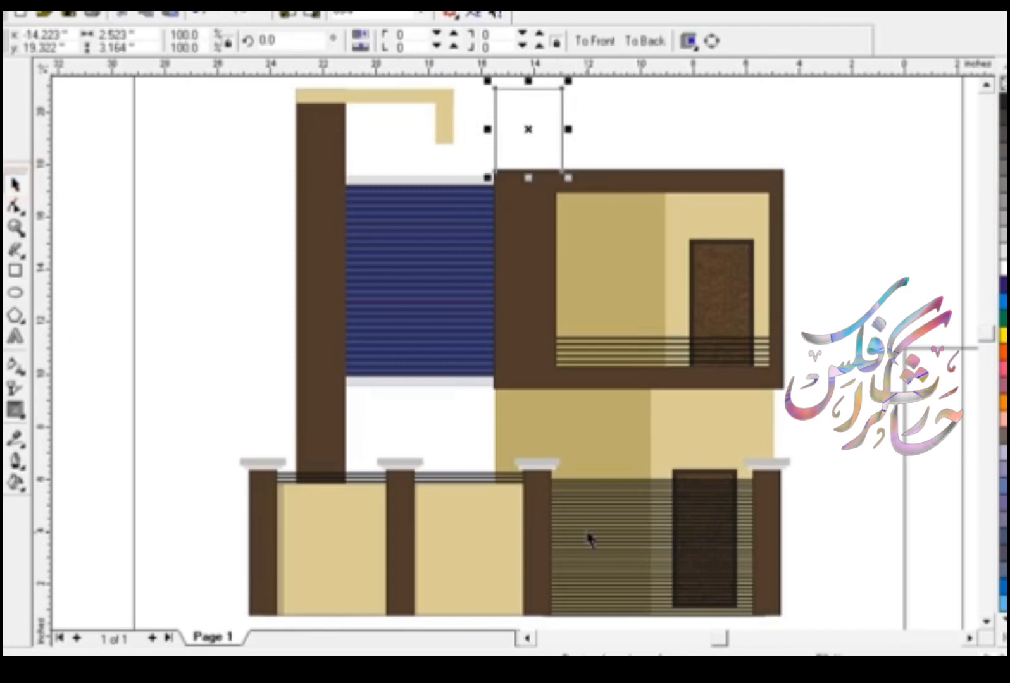
# - Copy only the upper door's wood fill onto the new rectangle above the brown frame
pyautogui.hotkey('ctrl', 'shift', 'a')
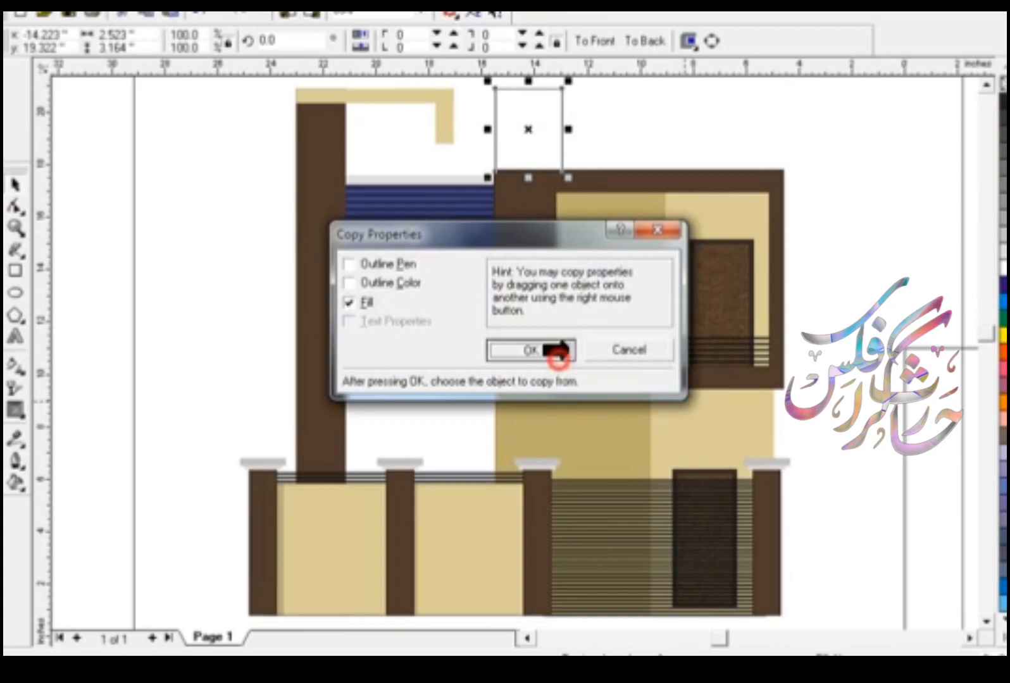
pyautogui.click(552, 349)
pyautogui.click(699, 290)
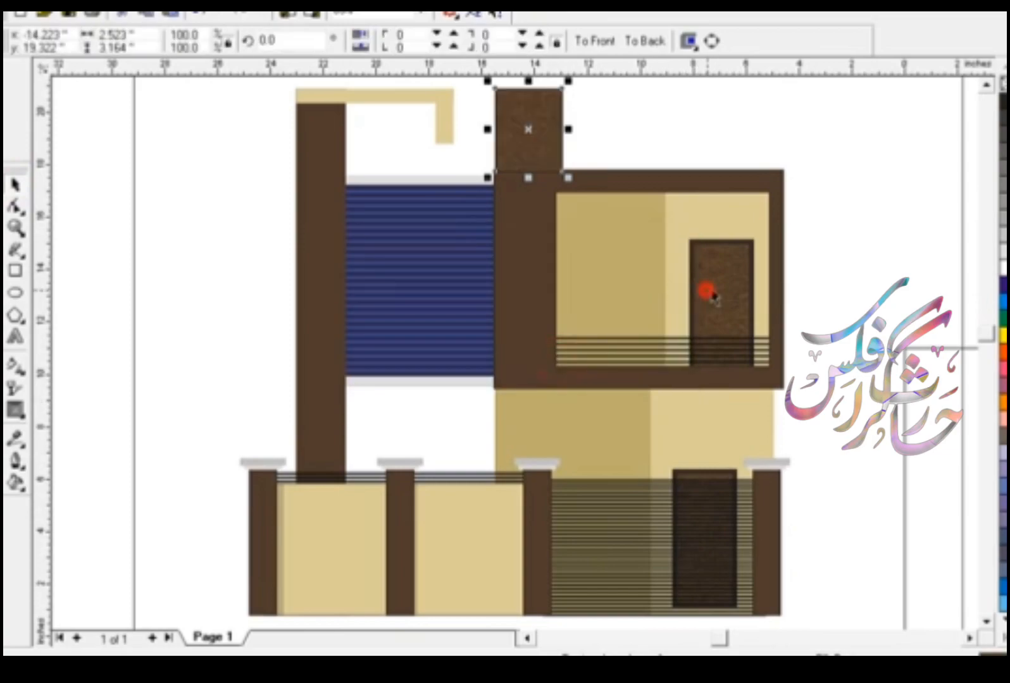
# - Recolour the rectangle's Interference texture fill with a dark grey bottom colour and a grey surface colour
pyautogui.click(19, 484)
pyautogui.click(129, 493)
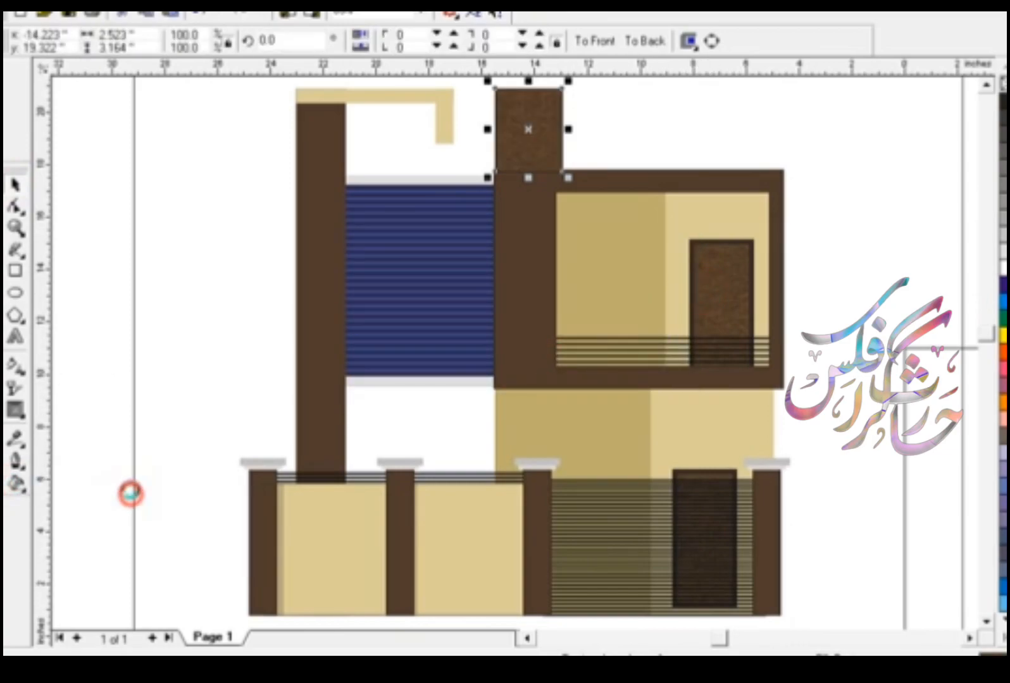
pyautogui.click(654, 344)
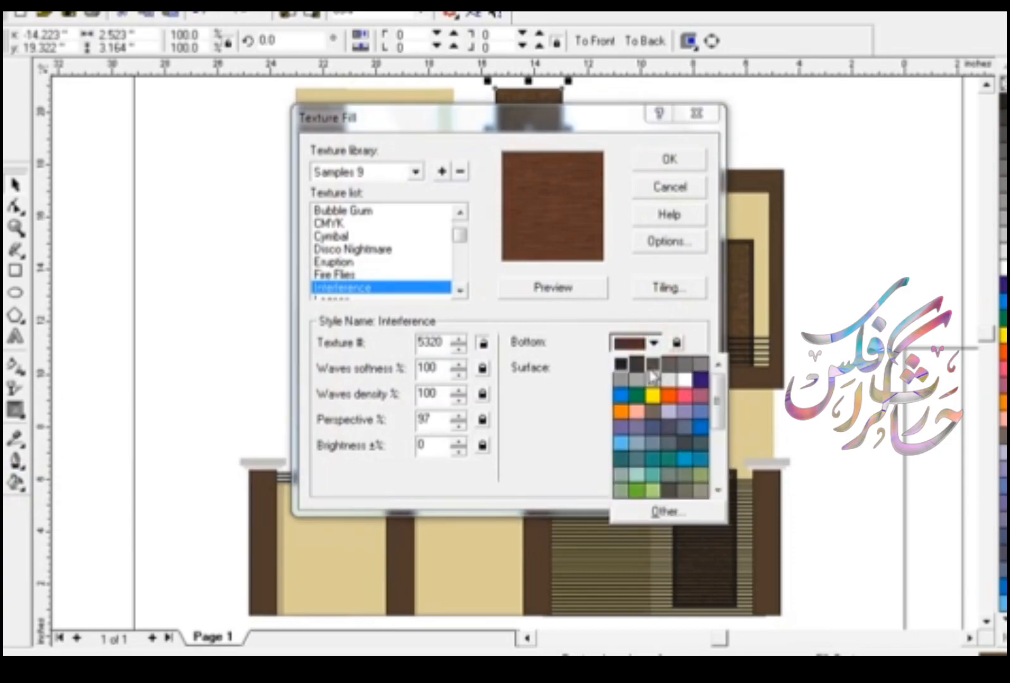
pyautogui.click(646, 366)
pyautogui.click(646, 368)
pyautogui.click(653, 367)
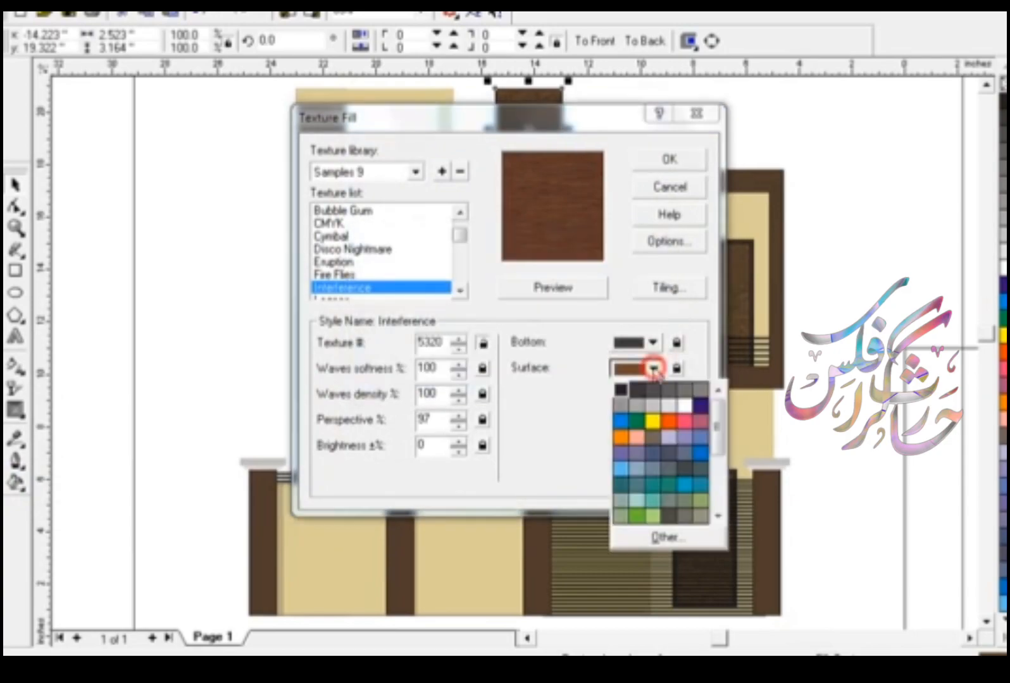
pyautogui.click(690, 387)
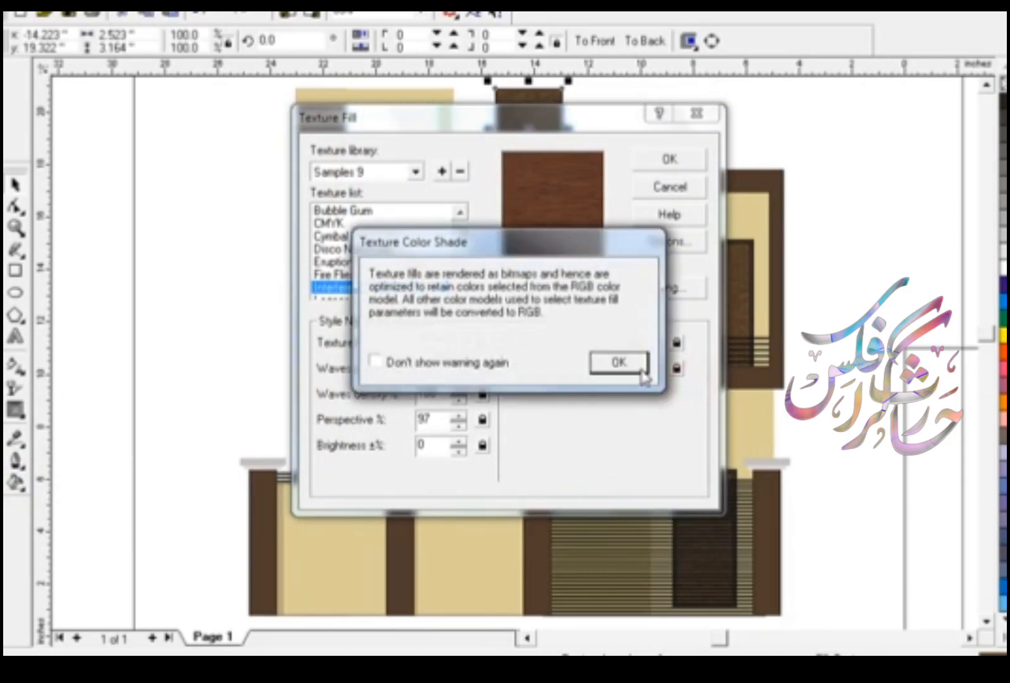
pyautogui.click(619, 365)
pyautogui.click(572, 283)
pyautogui.click(664, 160)
# - Copy the grey textured block horizontally to the right end of the brown frame's top edge
pyautogui.click(543, 109)
pyautogui.moveTo(565, 109); pyautogui.dragTo(764, 107)
pyautogui.click(817, 291)
# - Copy the upper two balcony railing bars up between the grey blocks and repeat the duplicates down to the brown frame
pyautogui.click(762, 357)
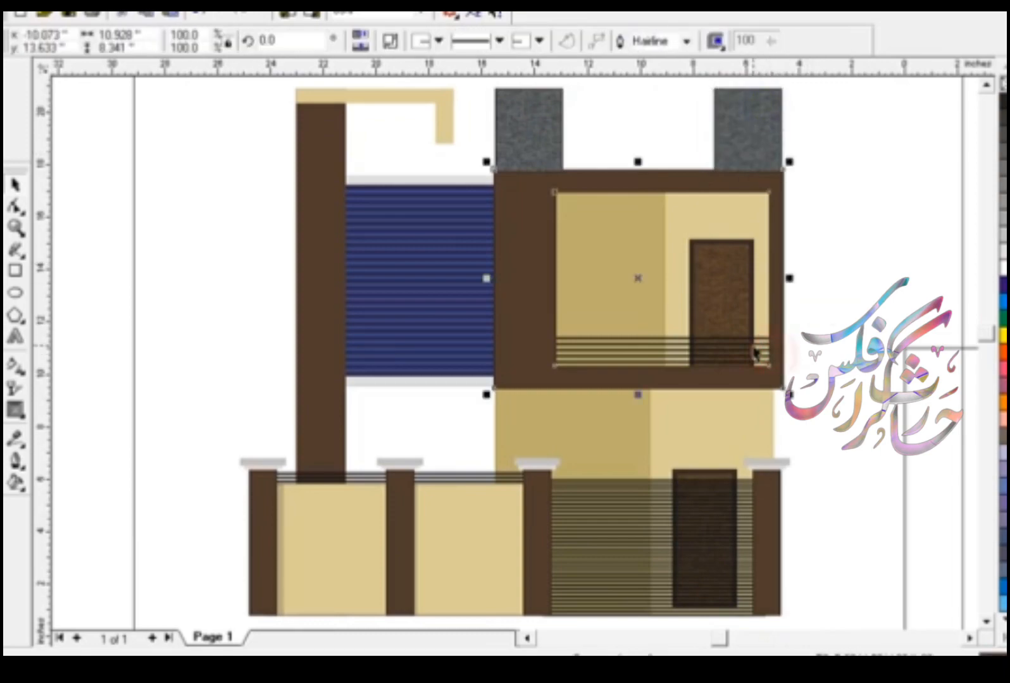
pyautogui.click(748, 365)
pyautogui.keyDown('shift'); pyautogui.click(682, 345); pyautogui.keyUp('shift')
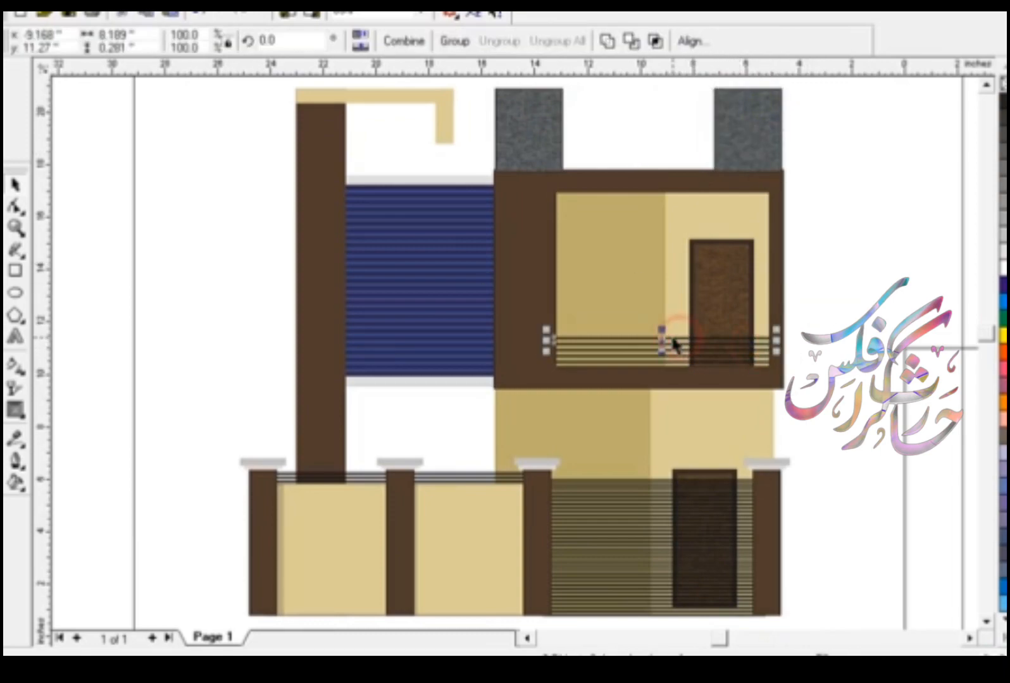
pyautogui.moveTo(661, 341); pyautogui.dragTo(660, 108)
pyautogui.rightClick(661, 107)
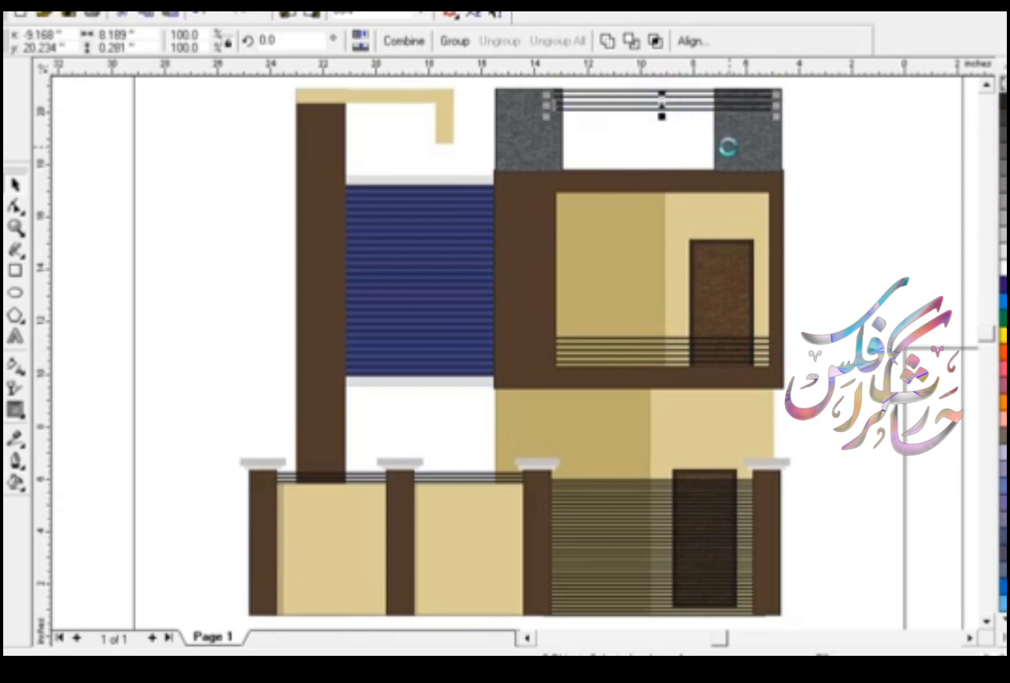
pyautogui.hotkey('ctrl', 'r')
pyautogui.hotkey('ctrl', 'r')
pyautogui.hotkey('ctrl', 'r')
pyautogui.hotkey('ctrl', 'r')
pyautogui.hotkey('ctrl', 'r')
pyautogui.hotkey('ctrl', 'r')
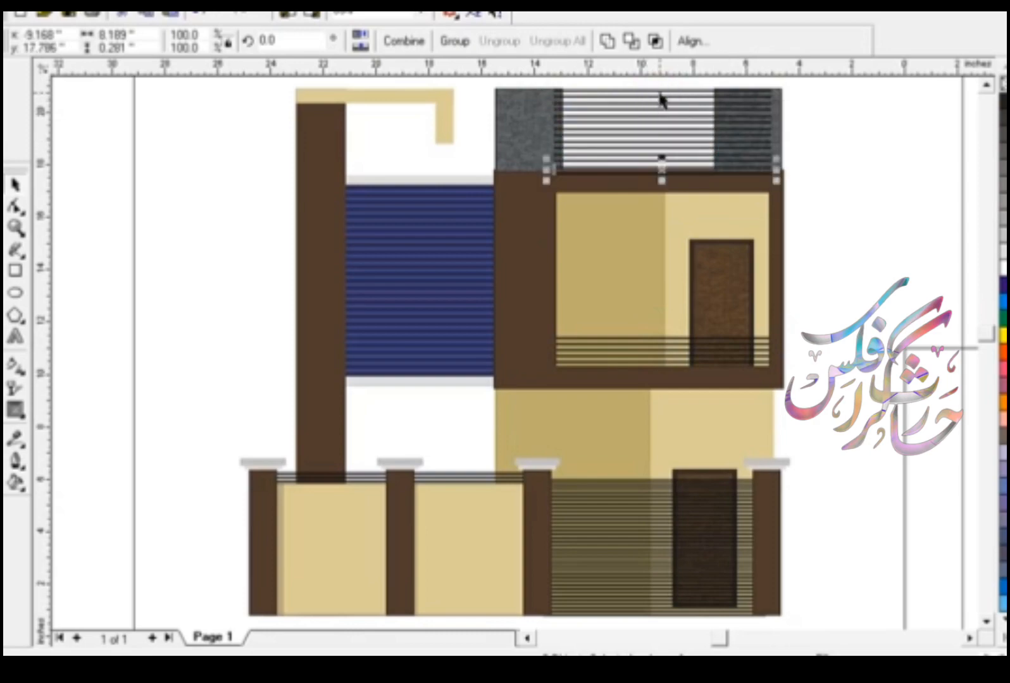
# - Group the rooftop railing bars, shift them slightly left and down, and place them behind the grey blocks
pyautogui.moveTo(662, 84); pyautogui.dragTo(680, 174)
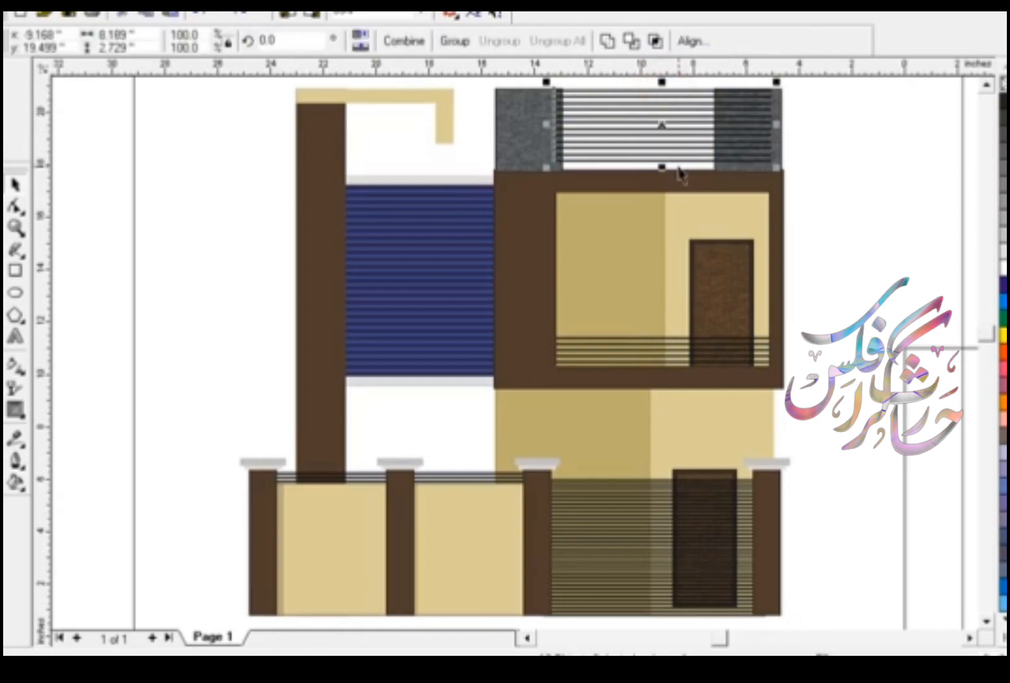
pyautogui.hotkey('ctrl', 'g')
pyautogui.moveTo(660, 126); pyautogui.dragTo(653, 133)
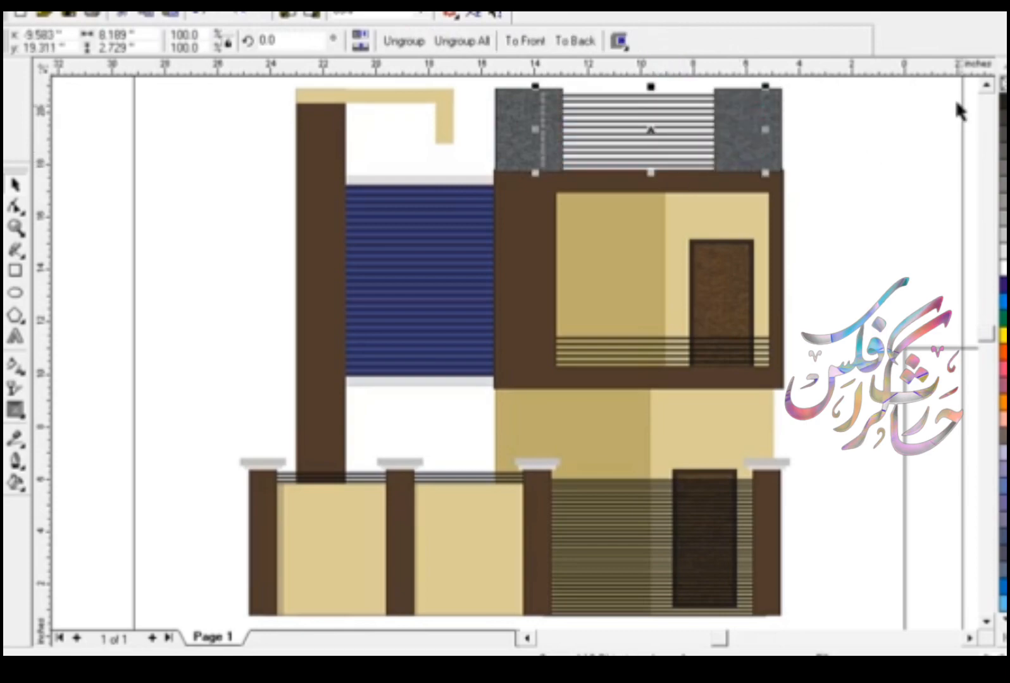
pyautogui.click(850, 172)
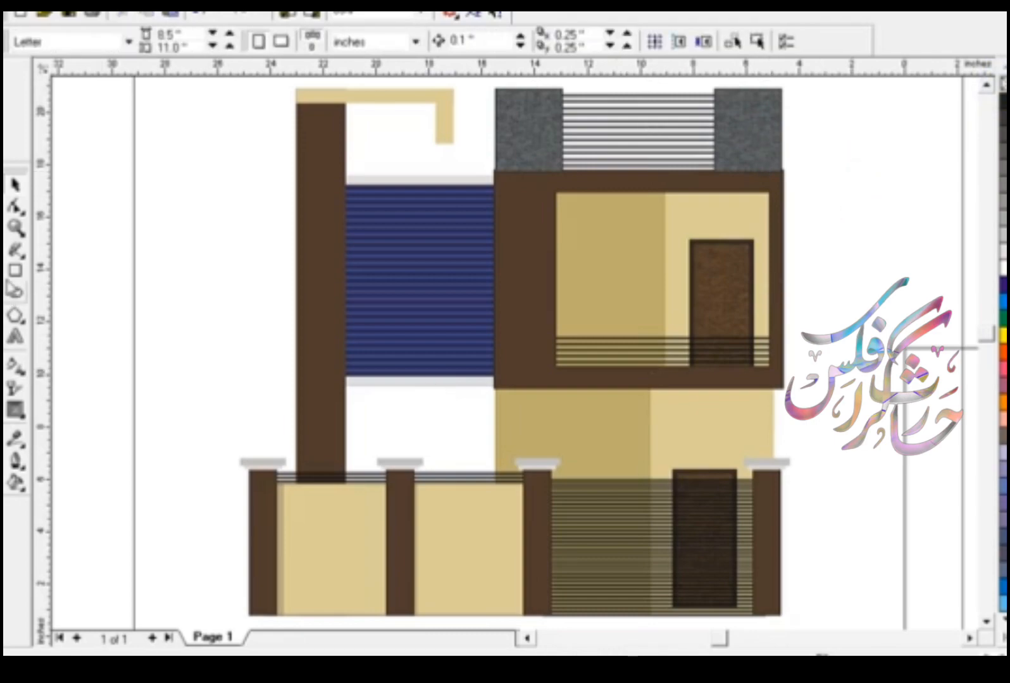
# - Draw a slab rectangle about 10.96 by 0.64 in across the brown pillar below the blue panel and fill it light grey
pyautogui.press('F6')
pyautogui.moveTo(247, 398); pyautogui.dragTo(538, 414)
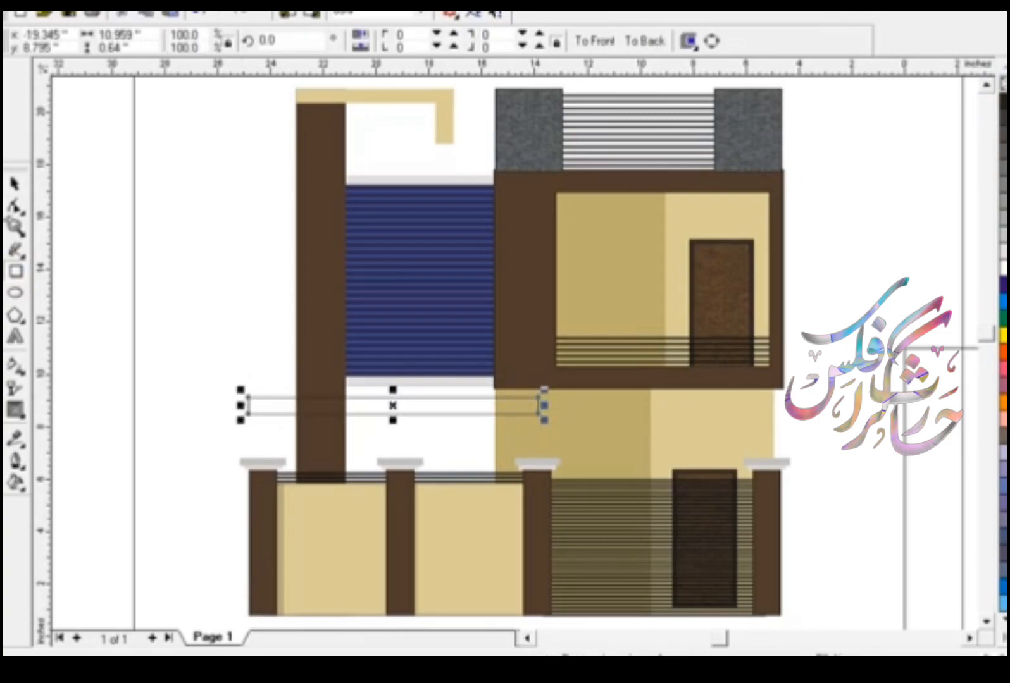
pyautogui.click(14, 185)
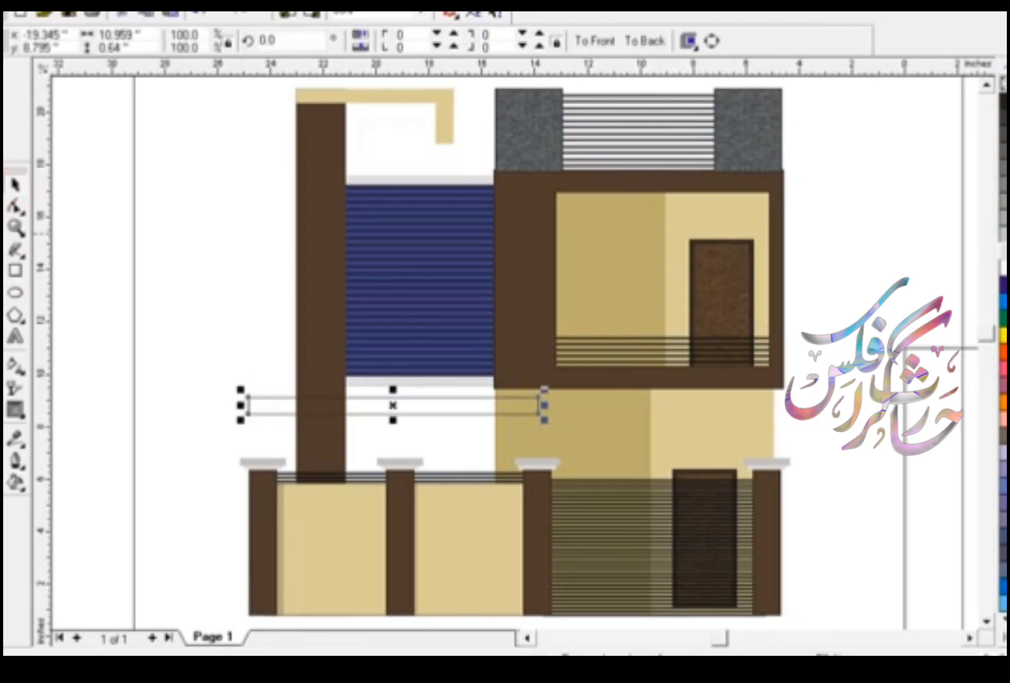
pyautogui.click(1003, 251)
# - Add a slightly lower, darker grey copy behind the slab as its shadow and remove both outlines
pyautogui.moveTo(500, 414); pyautogui.dragTo(501, 413)
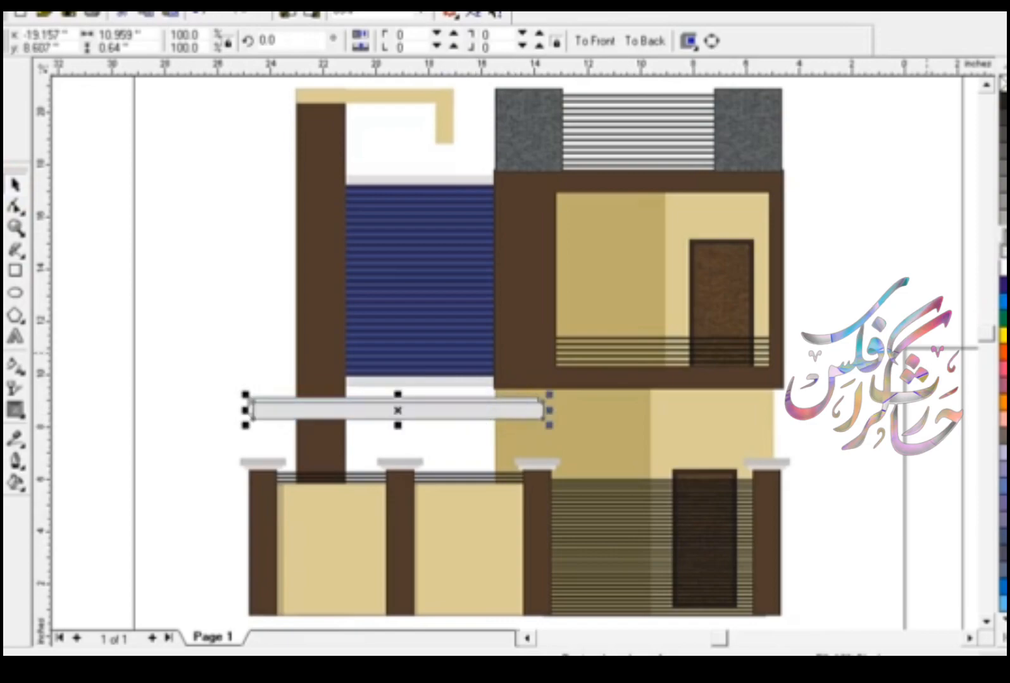
pyautogui.click(1003, 218)
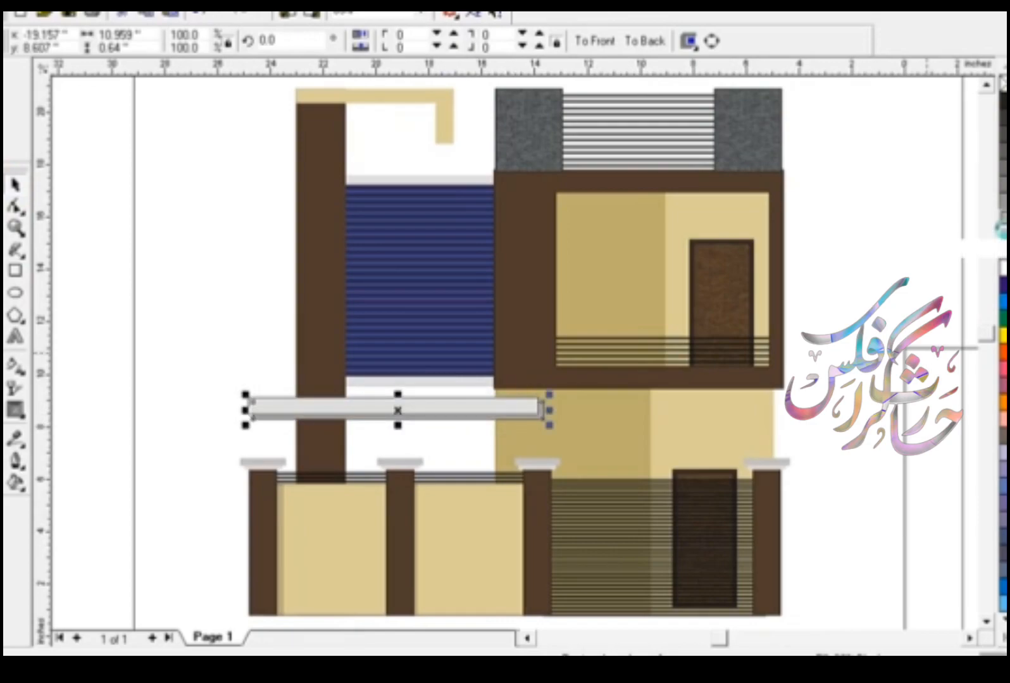
pyautogui.keyDown('shift'); pyautogui.click(528, 408); pyautogui.keyUp('shift')
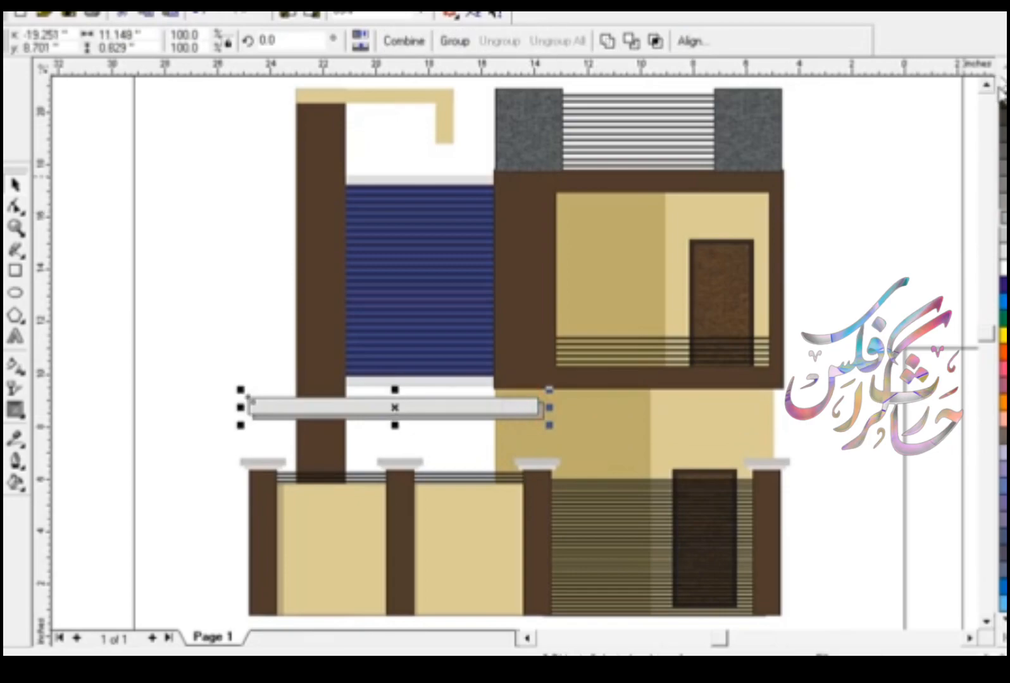
pyautogui.press('Escape')
pyautogui.click(463, 416)
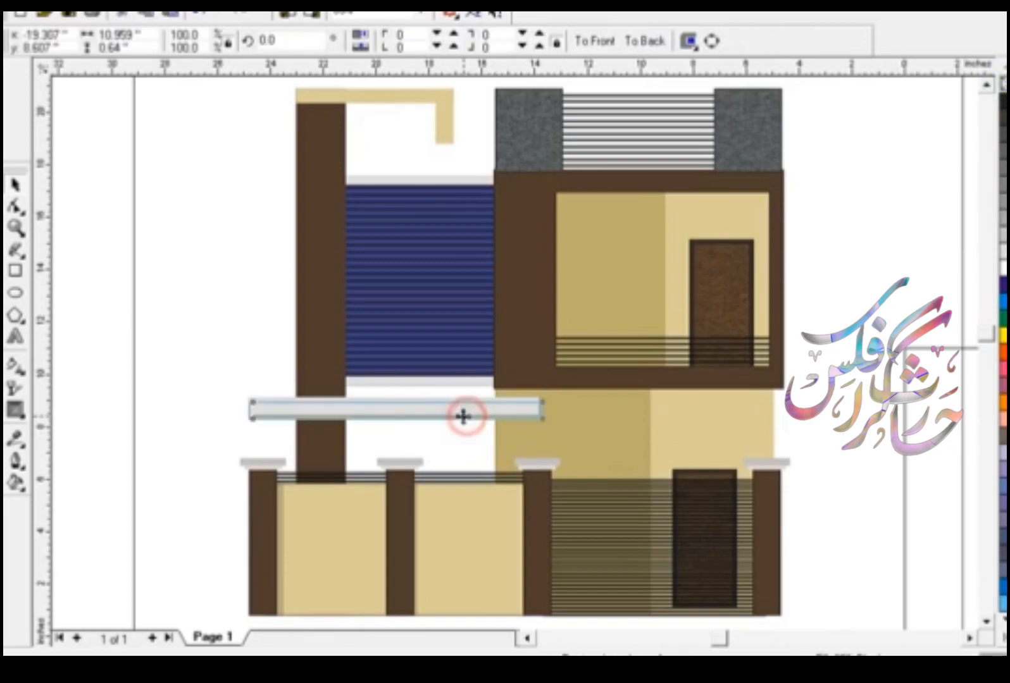
pyautogui.click(146, 422)
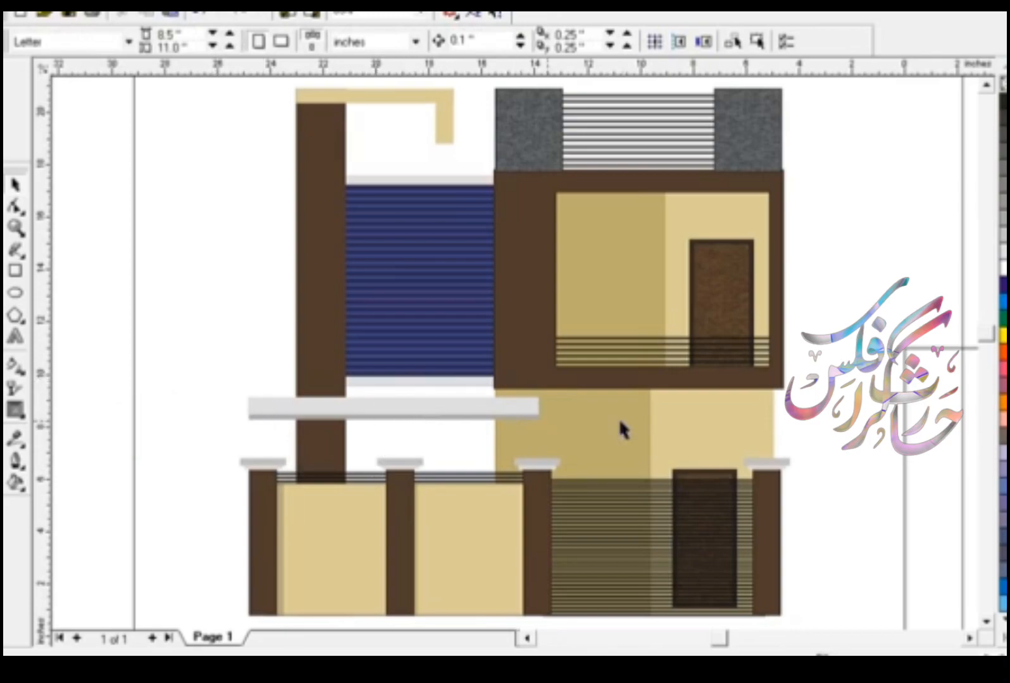
# - Copy the light beige ground-floor wall to the left so it fills the gap behind the slab and brown pillar
pyautogui.click(705, 417)
pyautogui.moveTo(682, 412); pyautogui.dragTo(442, 419)
pyautogui.moveTo(471, 492); pyautogui.dragTo(510, 495)
# - Duplicate the beige bar above the blue panel and enlarge the copy to about 7.92 by 3.40 in, reaching the grey block
pyautogui.scroll(-1, 519, 471)
pyautogui.click(304, 202)
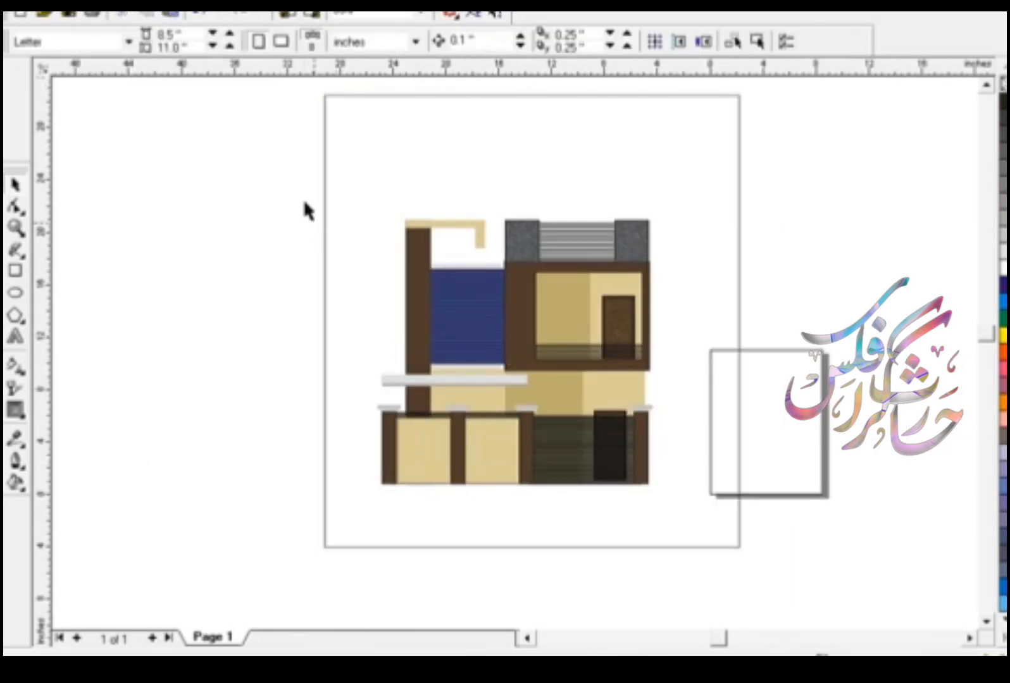
pyautogui.moveTo(323, 201); pyautogui.dragTo(734, 524)
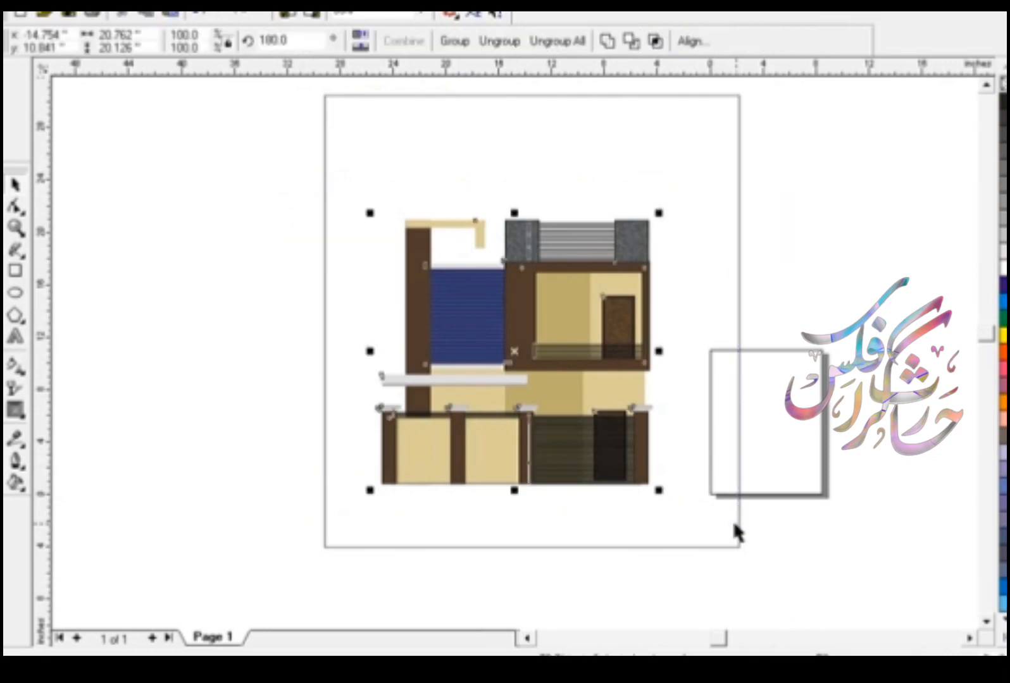
pyautogui.hotkey('shift', 'F2')
pyautogui.press('Escape')
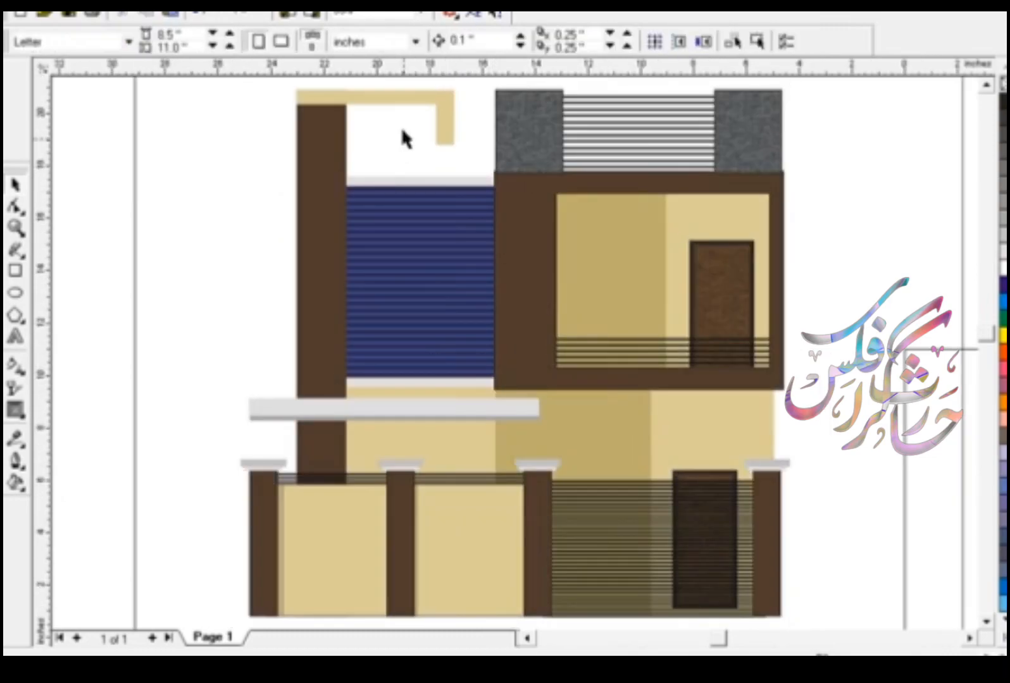
pyautogui.click(403, 98)
pyautogui.moveTo(374, 109); pyautogui.dragTo(375, 185)
pyautogui.moveTo(459, 134); pyautogui.dragTo(512, 138)
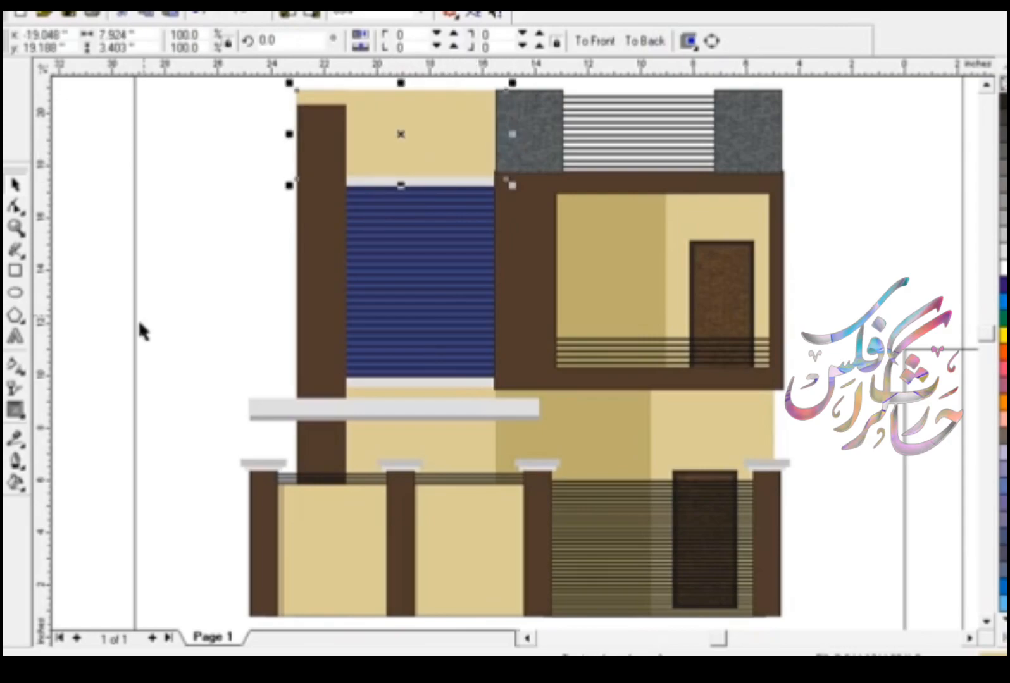
# - Give the enlarged wall panel above the blue panel a darker golden uniform fill, keeping the beige hooked bar in front
pyautogui.click(16, 483)
pyautogui.click(53, 494)
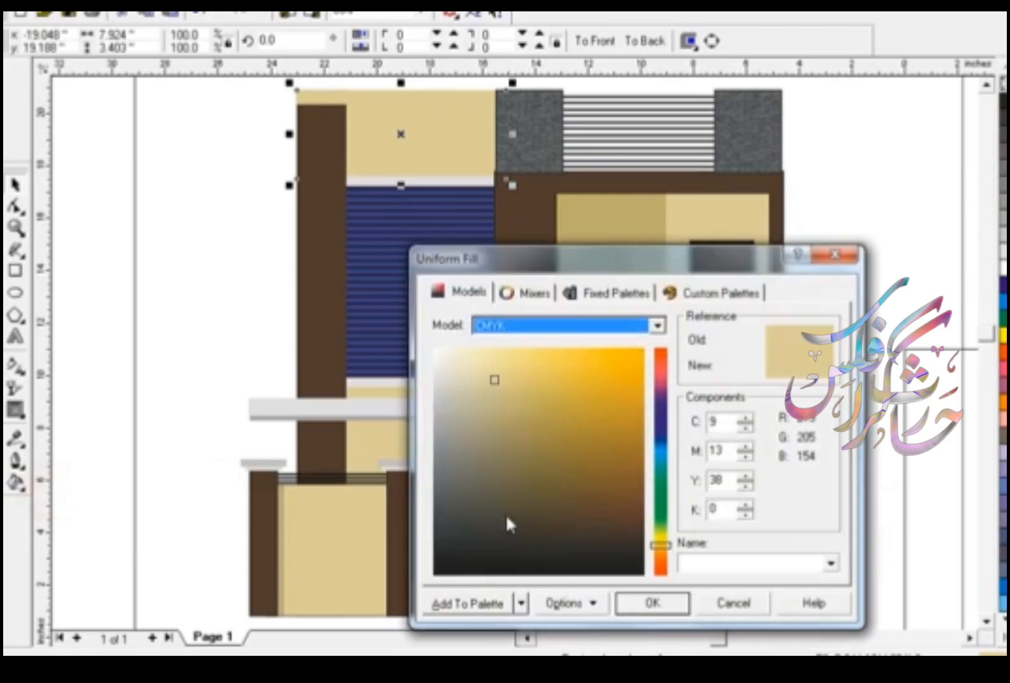
pyautogui.moveTo(497, 380); pyautogui.dragTo(533, 403)
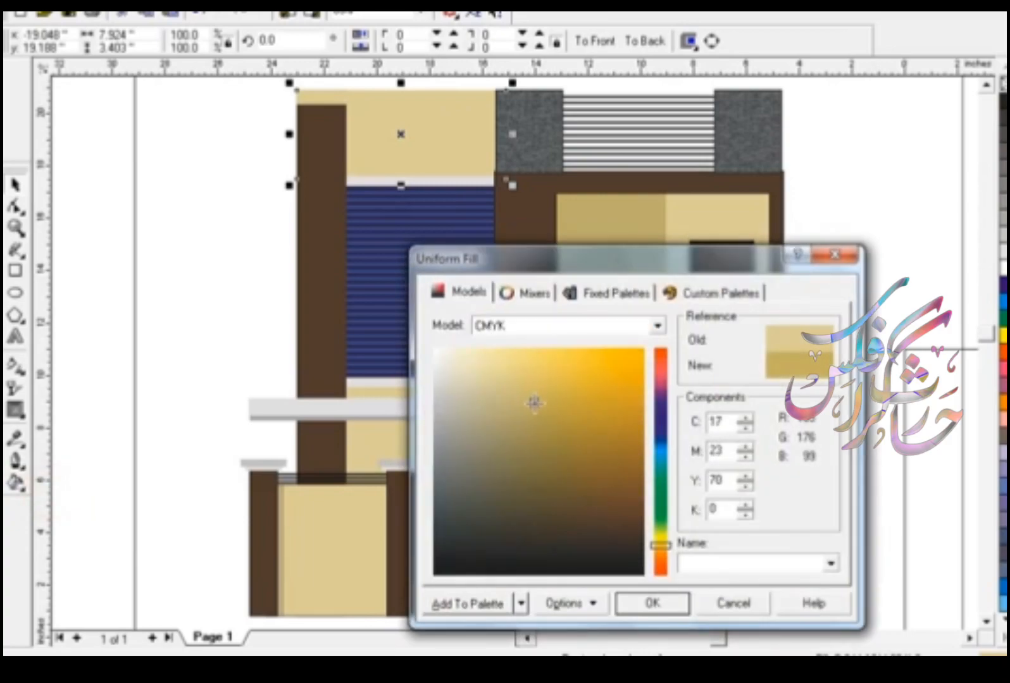
pyautogui.click(646, 604)
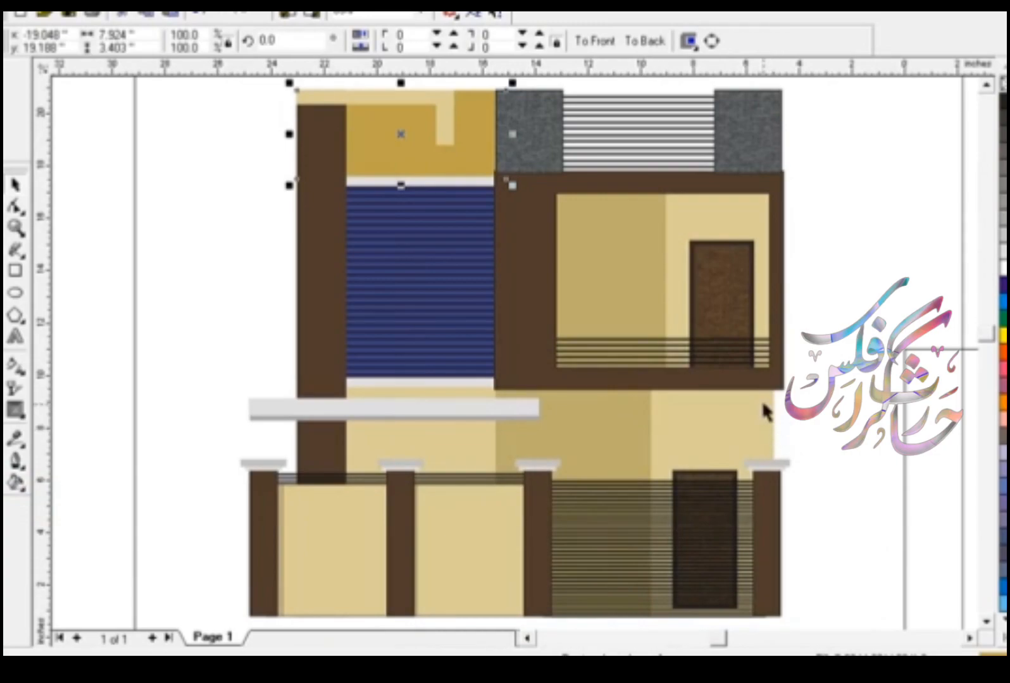
pyautogui.click(885, 296)
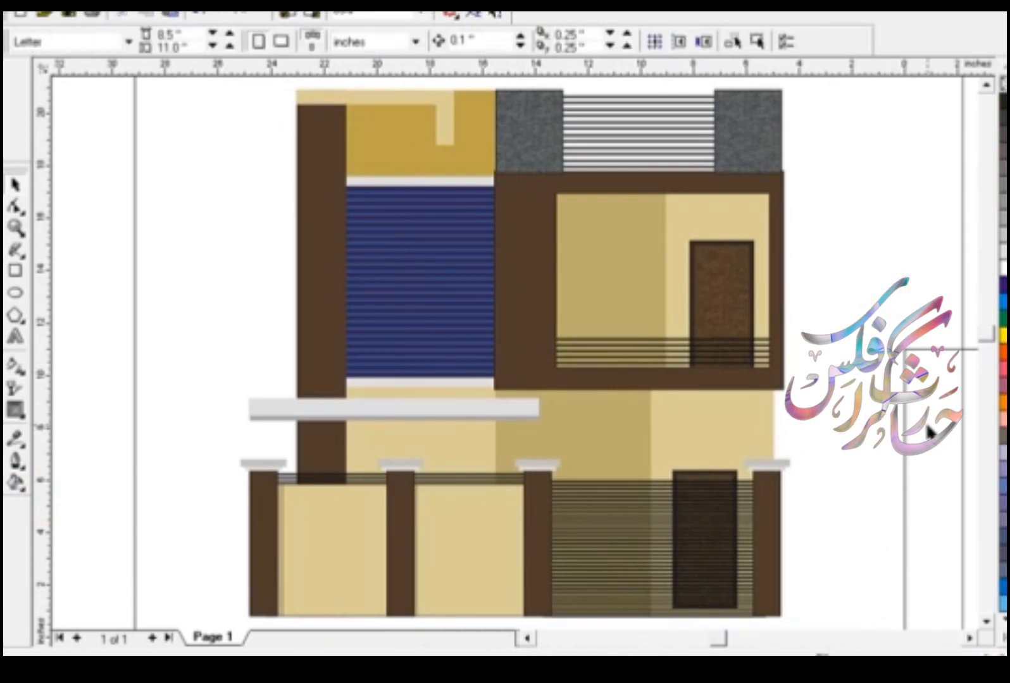
# - Copy the upper door to the left and turn it into a silver gradient panel with a gradient strip about 1.13 in wide
pyautogui.click(696, 290)
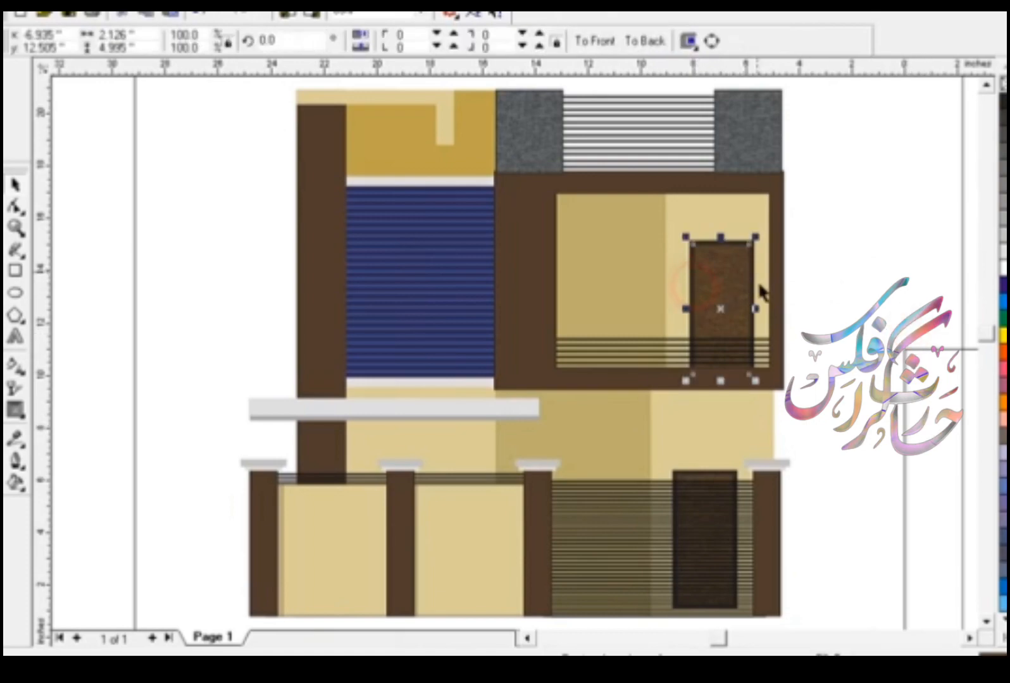
pyautogui.moveTo(717, 300); pyautogui.dragTo(605, 299)
pyautogui.click(1003, 234)
pyautogui.press('g')
pyautogui.click(16, 182)
pyautogui.press('g')
pyautogui.click(16, 184)
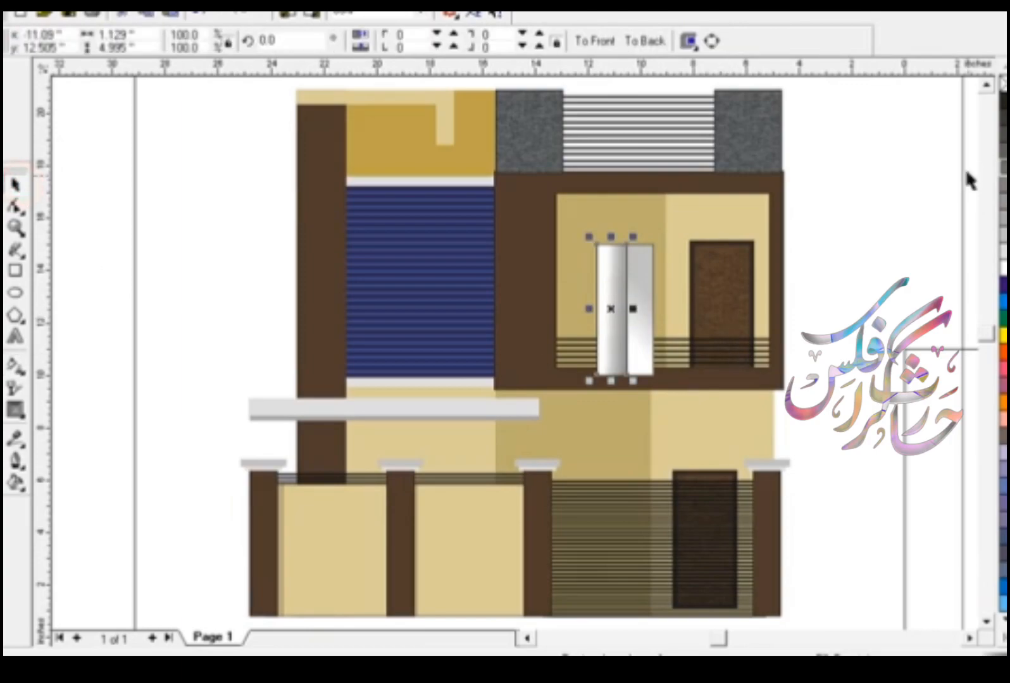
# - PowerClip the outline-free narrow strip inside the wider silver rectangle and shrink the panel to about 1.29 by 3.03 in
pyautogui.rightClick(1002, 85)
pyautogui.hotkey('alt', 'c')
pyautogui.press('w')
pyautogui.press('p')
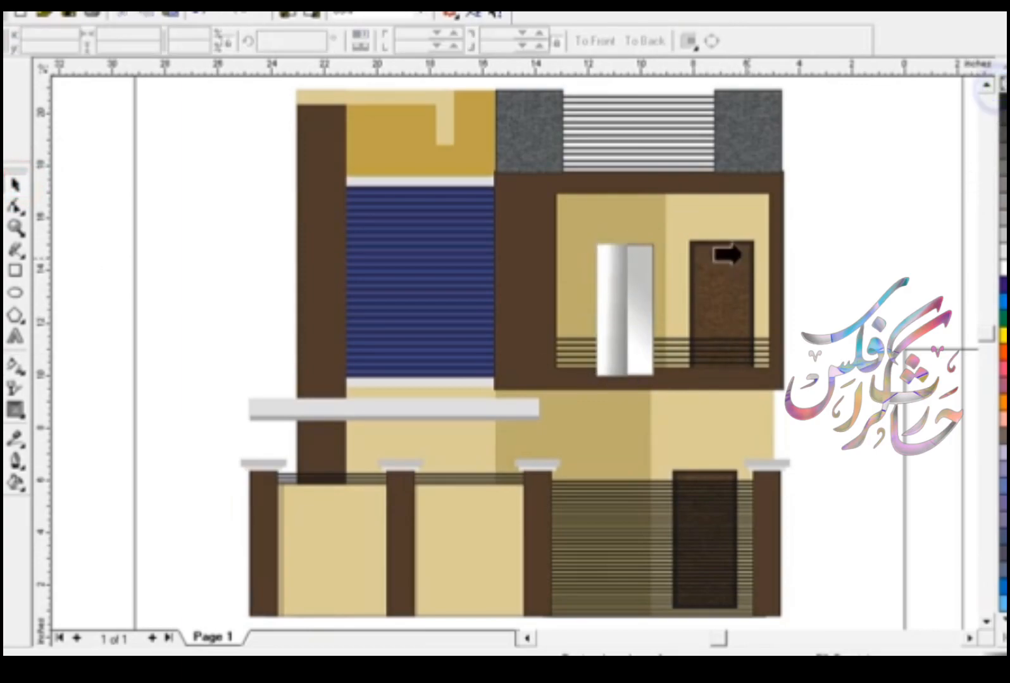
pyautogui.click(643, 266)
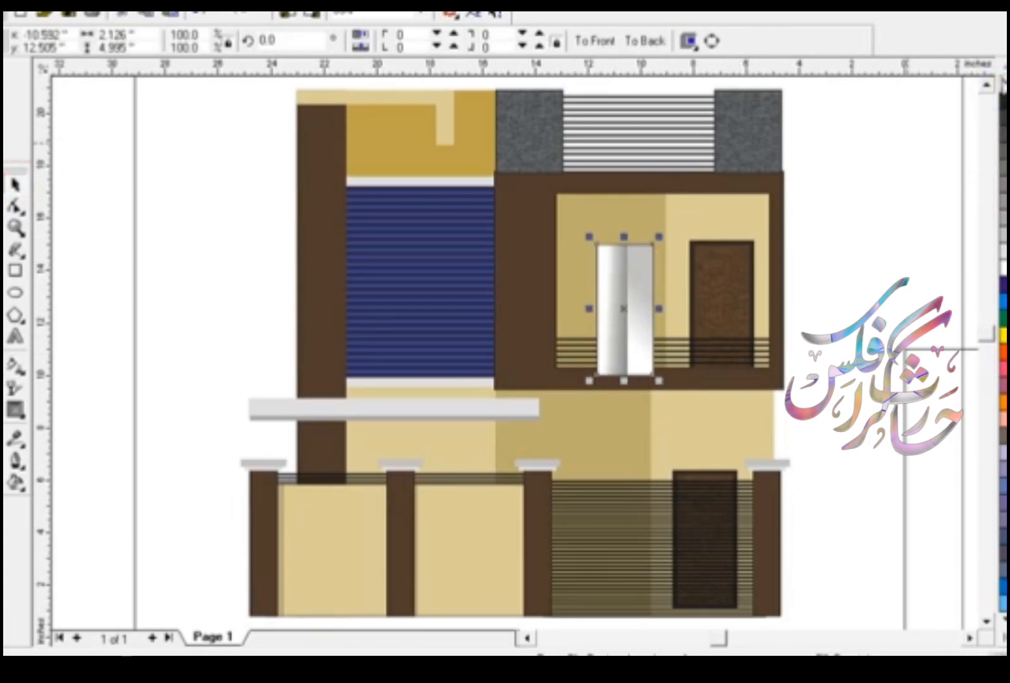
pyautogui.click(658, 244)
pyautogui.moveTo(658, 243); pyautogui.dragTo(615, 254)
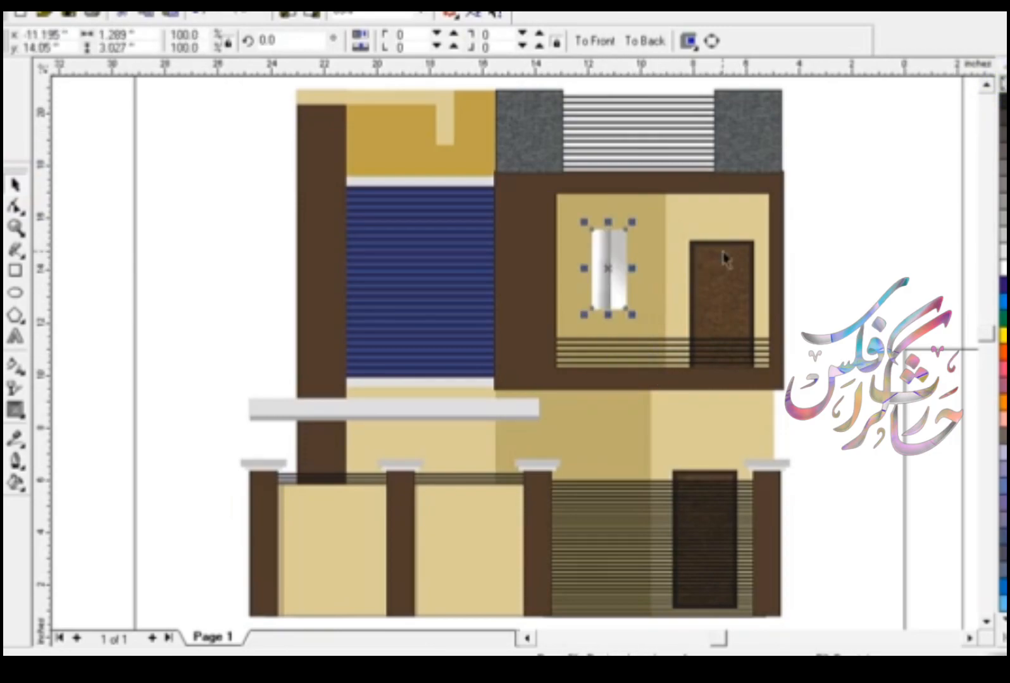
# - Copy the door's dark surround behind the silver panel, fill it near-black, and bring the silver panel to the front
pyautogui.moveTo(720, 246); pyautogui.dragTo(595, 243)
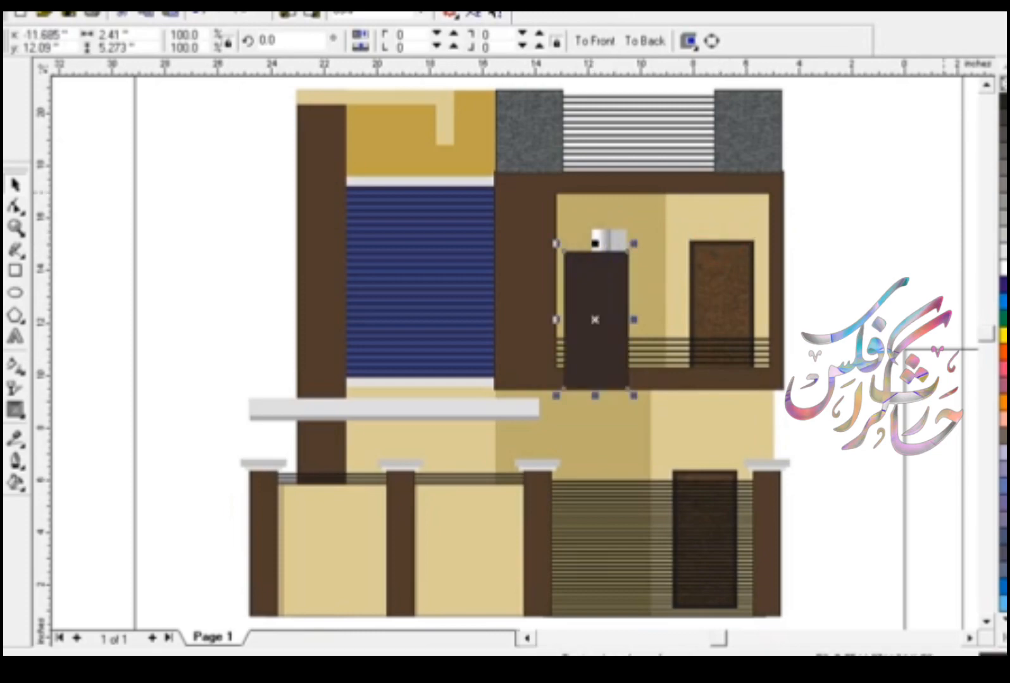
pyautogui.click(624, 237)
pyautogui.hotkey('shift', 'pageup')
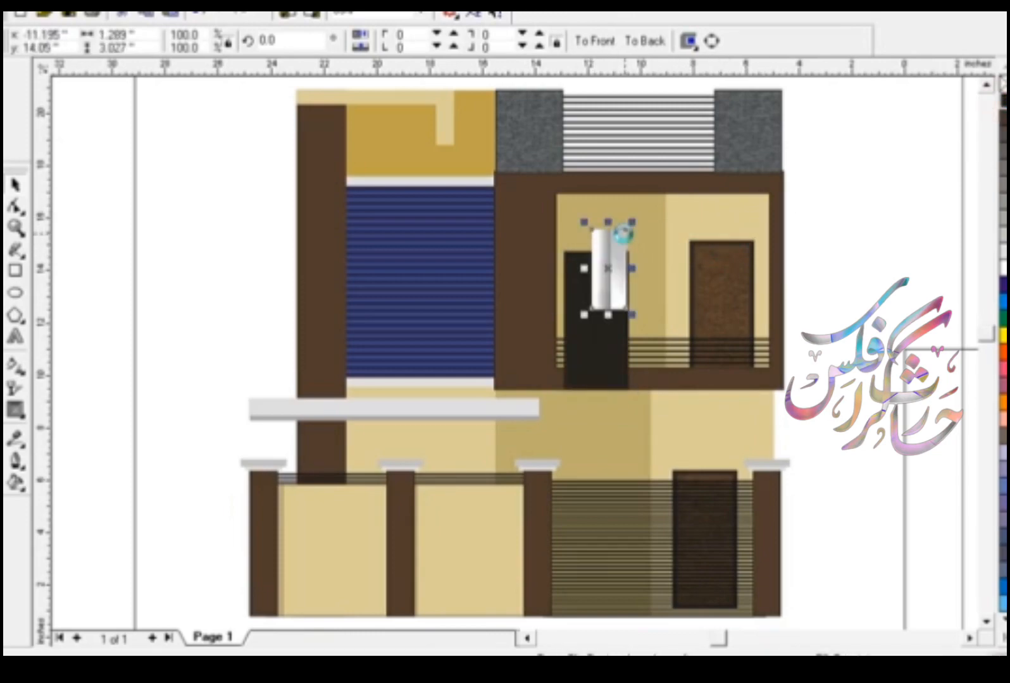
# - Centre the silver panel on its dark surround, shrink the surround to about 1.80 by 3.33 in, and position both beside the upper door
pyautogui.keyDown('shift'); pyautogui.click(607, 367); pyautogui.keyUp('shift')
pyautogui.press('c')
pyautogui.press('e')
pyautogui.hotkey('ctrl', 'g')
pyautogui.click(635, 240)
pyautogui.click(626, 263)
pyautogui.moveTo(634, 245); pyautogui.dragTo(598, 272)
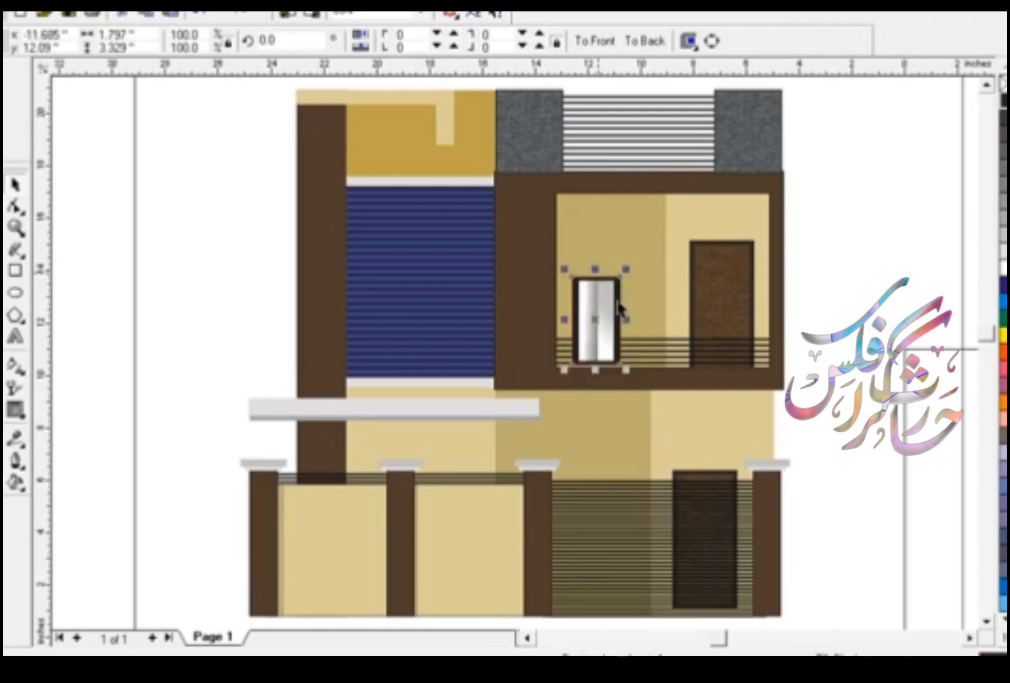
# - Trim the dark surround to a thin window frame, group it with the silver panel at about 1.34 by 2.99 in, and place it mid-wall
pyautogui.moveTo(627, 320); pyautogui.dragTo(601, 285)
pyautogui.keyDown('shift'); pyautogui.click(608, 321); pyautogui.keyUp('shift')
pyautogui.moveTo(624, 217); pyautogui.dragTo(613, 289)
pyautogui.hotkey('ctrl', 'g')
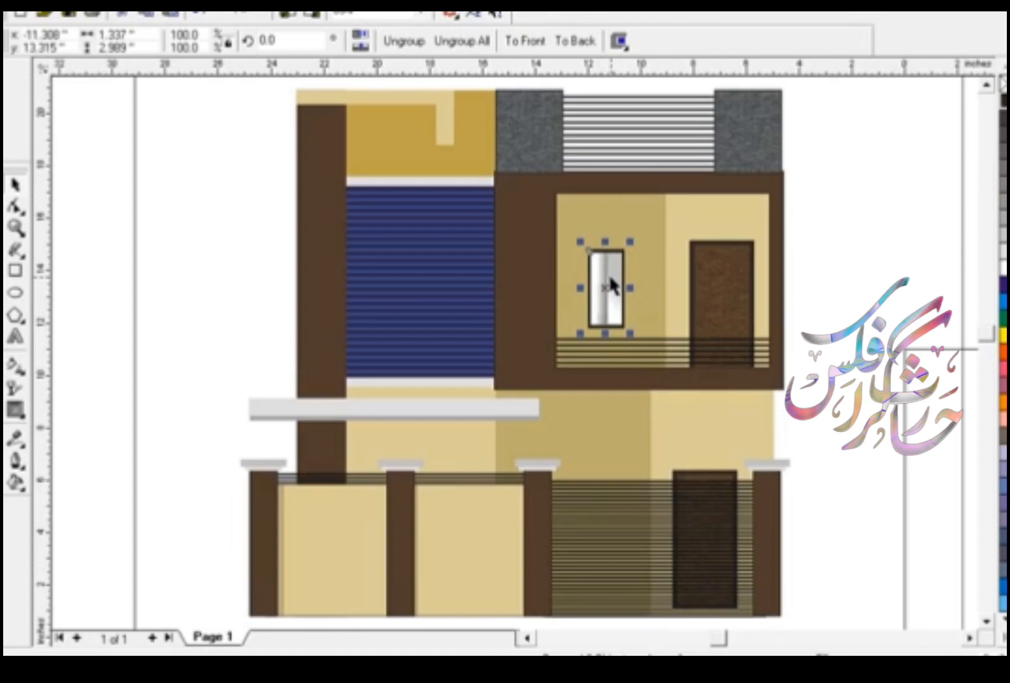
# - Copy the silver window to the ground-floor wall at a smaller size and arrange three small windows in a row about 3.54 in wide overall
pyautogui.moveTo(609, 283); pyautogui.dragTo(618, 438)
pyautogui.moveTo(637, 392); pyautogui.dragTo(554, 439)
pyautogui.keyDown('shift'); pyautogui.click(581, 433); pyautogui.keyUp('shift')
pyautogui.keyDown('shift'); pyautogui.click(616, 444); pyautogui.keyUp('shift')
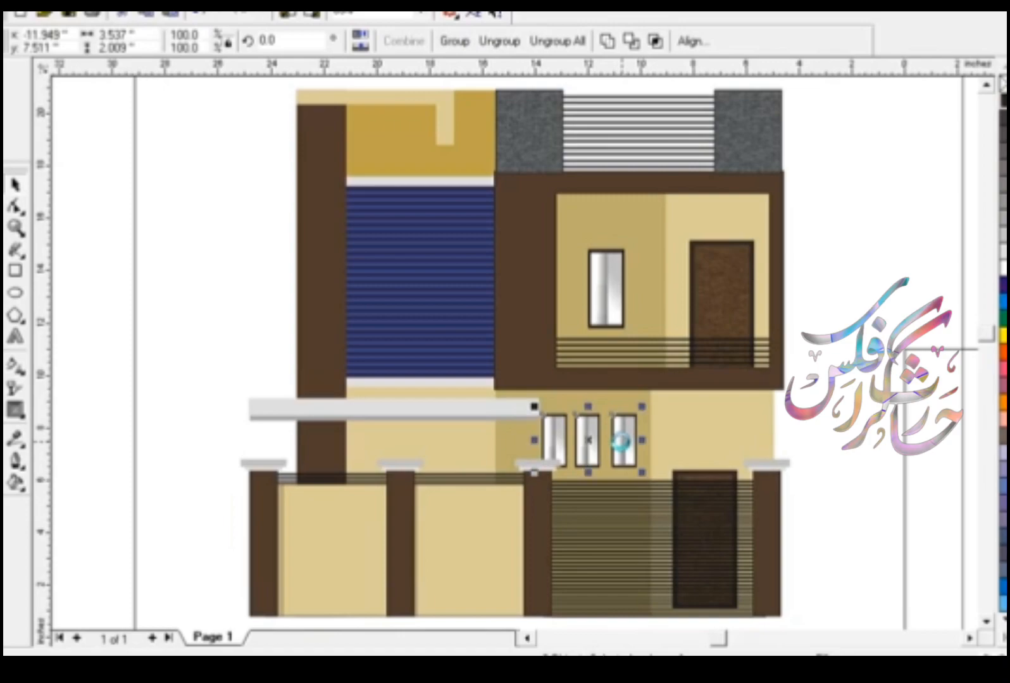
pyautogui.click(850, 428)
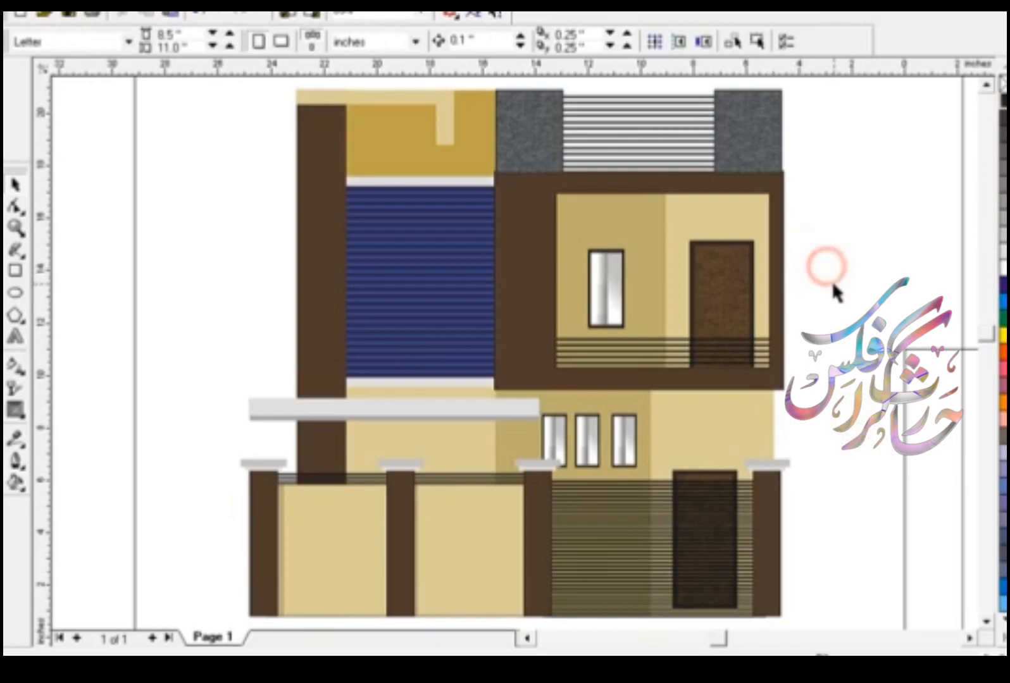
# - Resize the large rectangle around the house to about 30.3 by 29.8 in, fill it bright blue, and send it behind the house
pyautogui.press('F3')
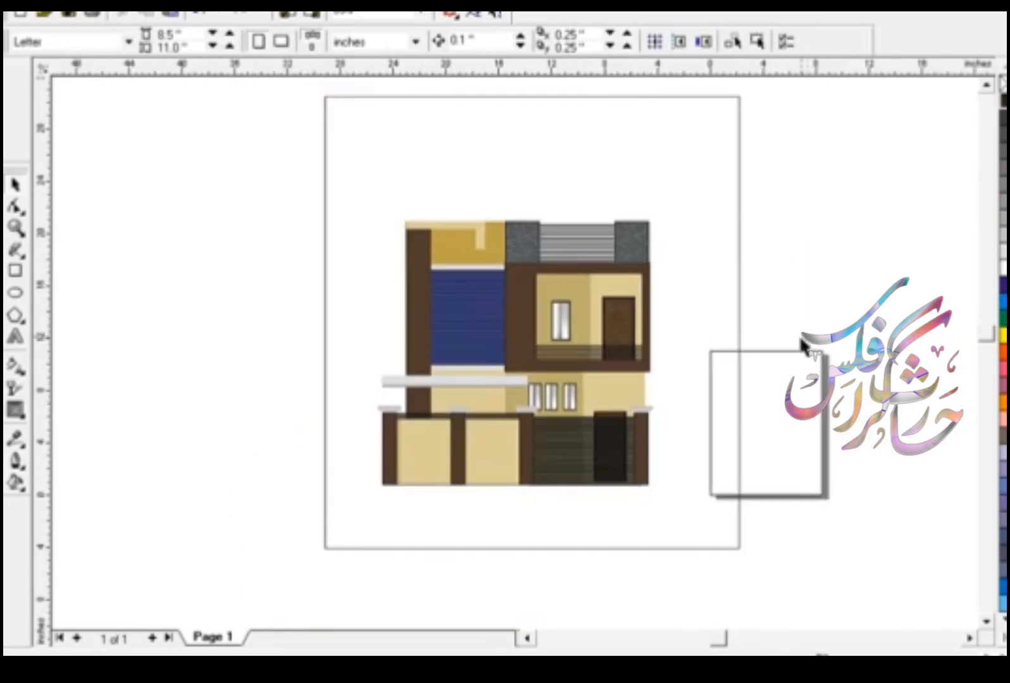
pyautogui.click(738, 305)
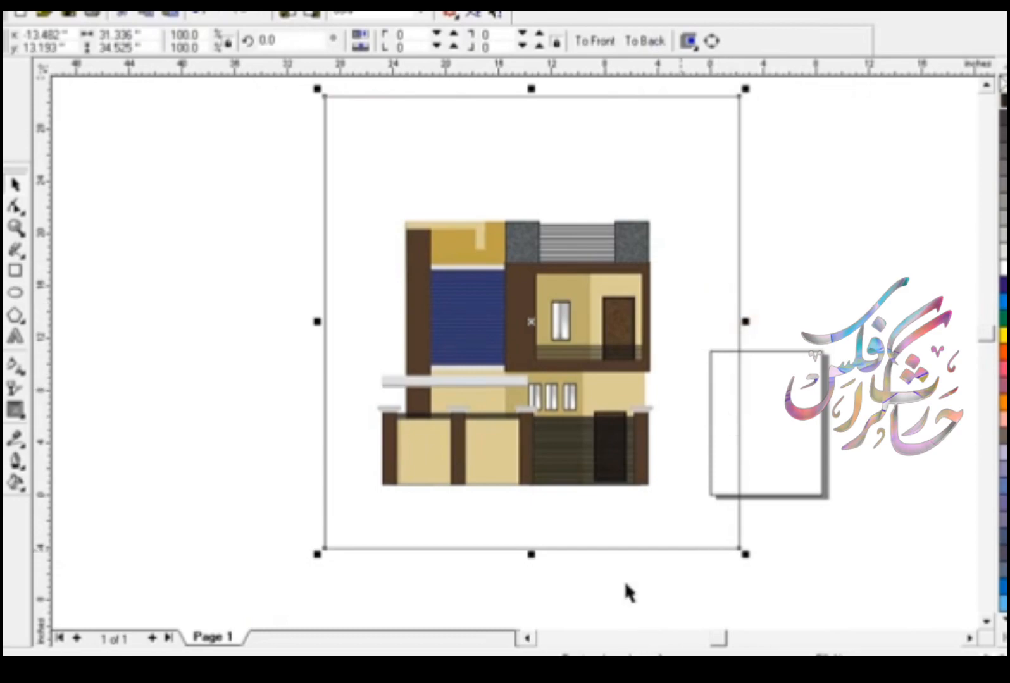
pyautogui.moveTo(532, 555); pyautogui.dragTo(547, 494)
pyautogui.moveTo(745, 289); pyautogui.dragTo(731, 289)
pyautogui.click(1003, 303)
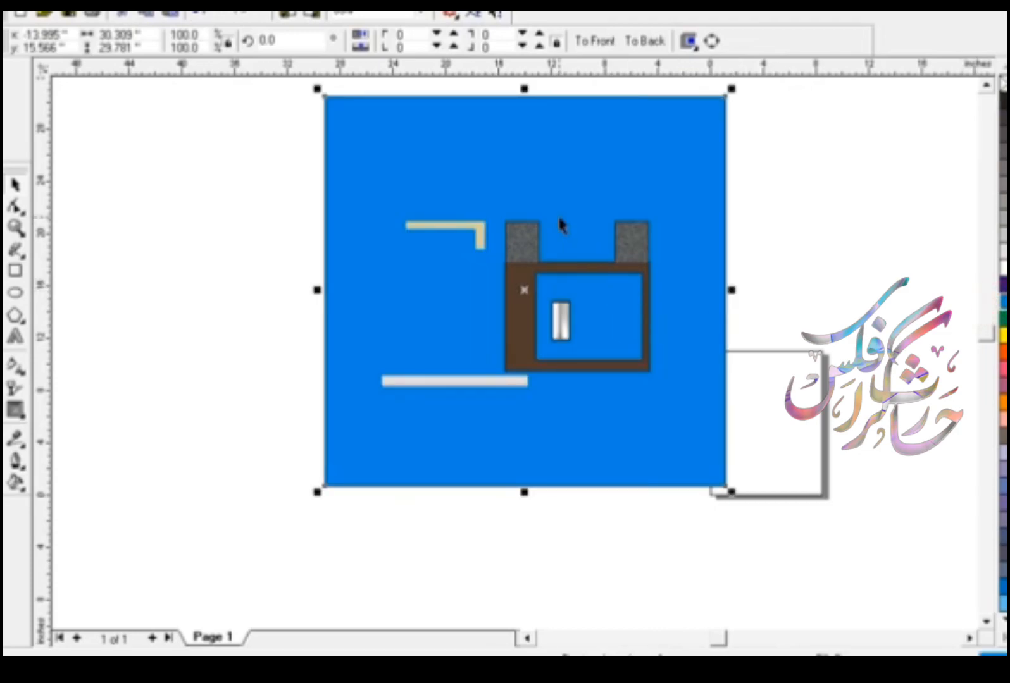
pyautogui.hotkey('shift', 'pagedown')
# - Give the background a vertical blue-to-white gradient fading downwards as a sky, and widen it slightly on both sides
pyautogui.click(15, 366)
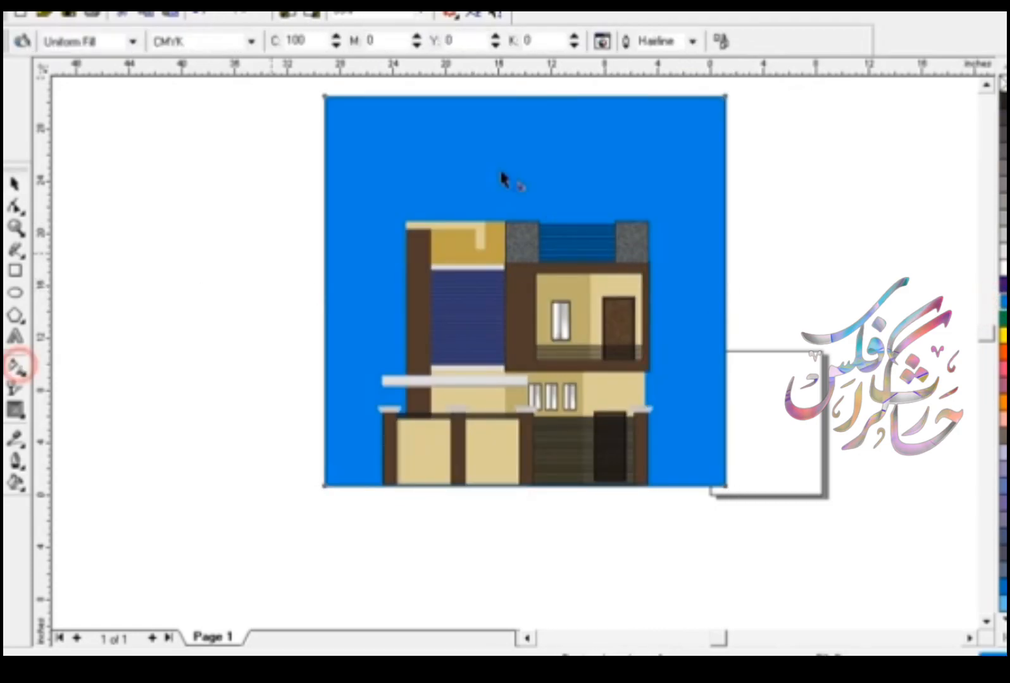
pyautogui.moveTo(501, 88); pyautogui.dragTo(501, 346)
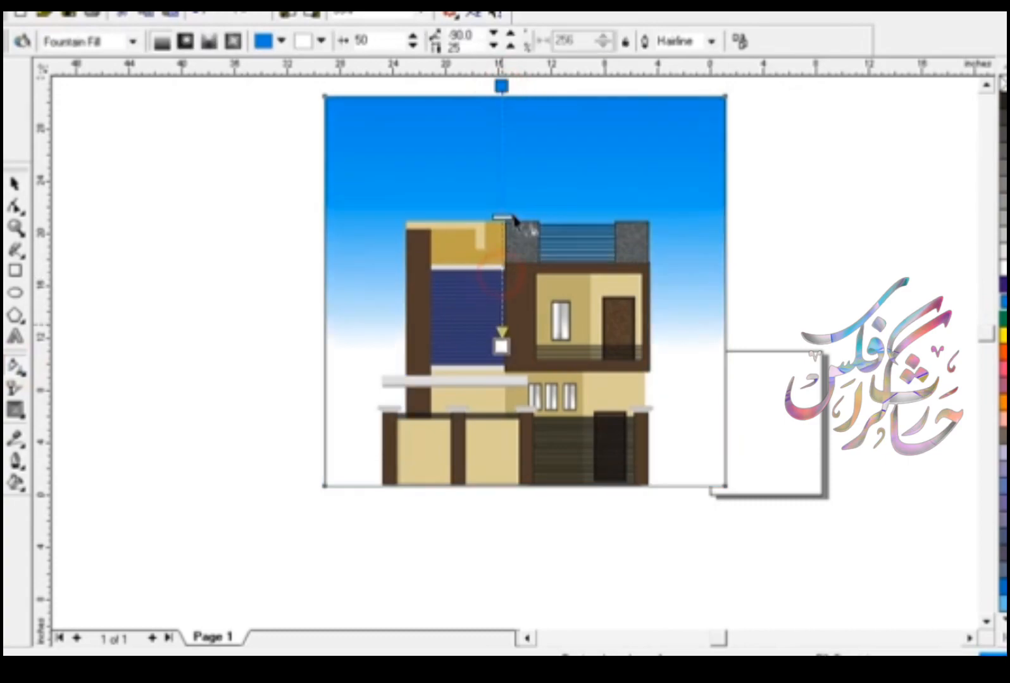
pyautogui.press('F3')
pyautogui.moveTo(511, 219); pyautogui.dragTo(510, 131)
pyautogui.click(17, 184)
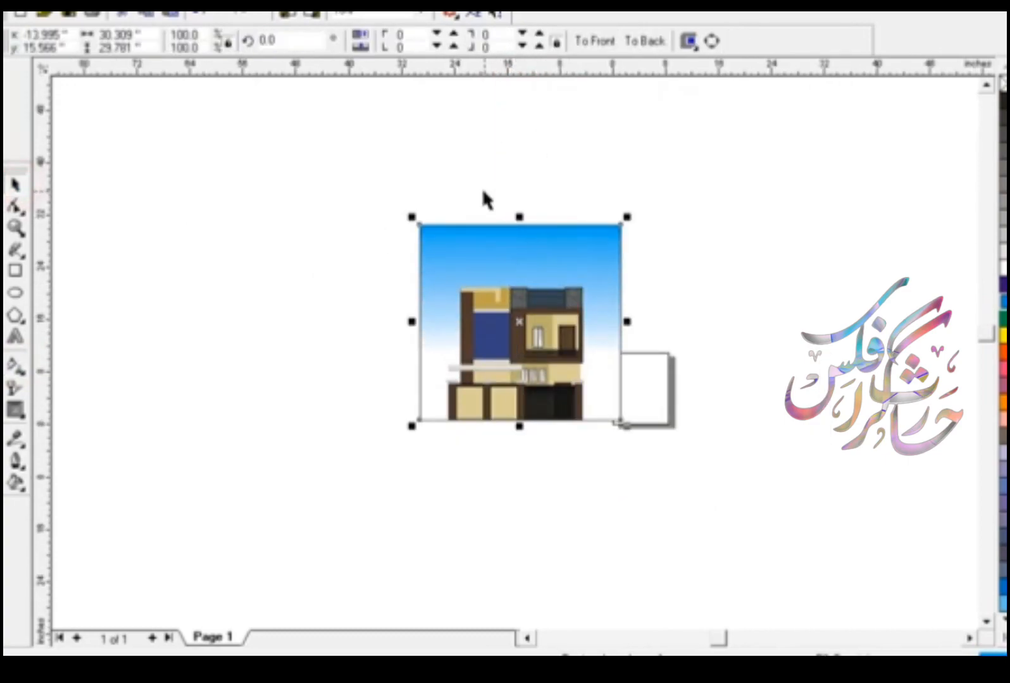
pyautogui.hotkey('shift', 'F2')
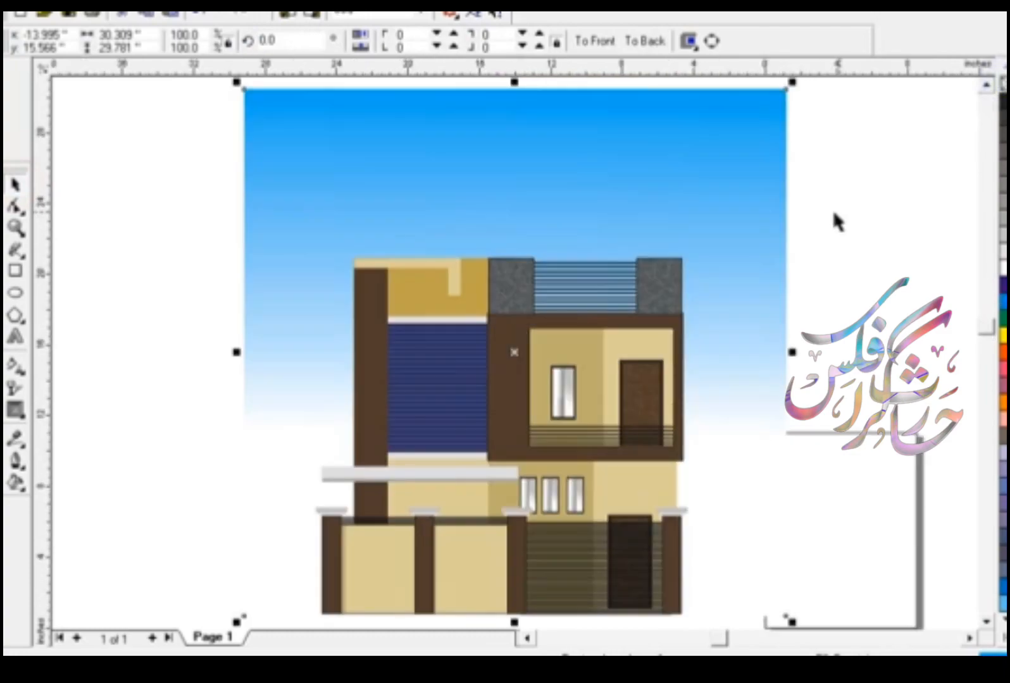
pyautogui.moveTo(792, 352); pyautogui.dragTo(806, 353)
pyautogui.click(857, 282)
# - Select the whole boundary wall with pillars, railings and gate, and enlarge it to about 23.24 by 6.45 in across the house front
pyautogui.moveTo(863, 245); pyautogui.dragTo(721, 424)
pyautogui.moveTo(822, 485); pyautogui.dragTo(218, 601)
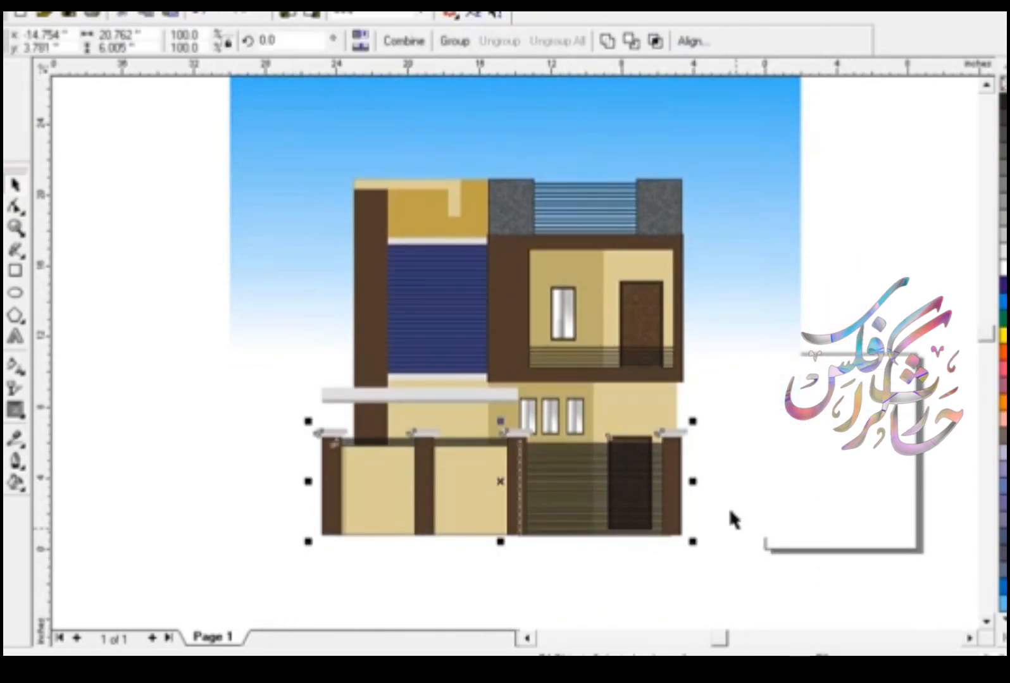
pyautogui.moveTo(694, 481); pyautogui.dragTo(710, 479)
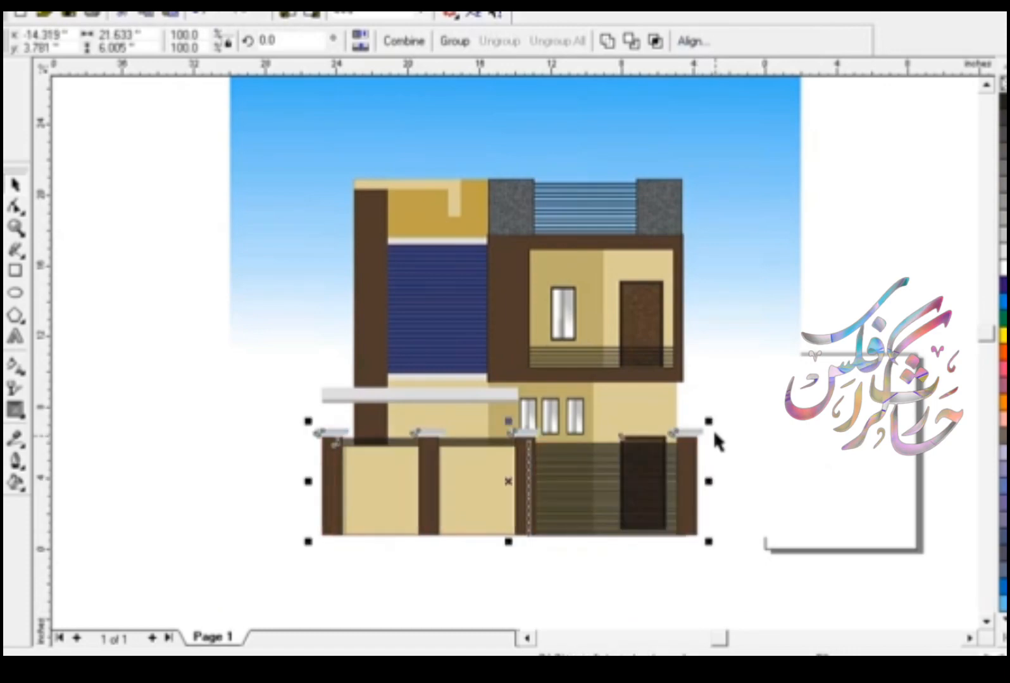
pyautogui.moveTo(714, 424); pyautogui.dragTo(725, 417)
pyautogui.moveTo(590, 491); pyautogui.dragTo(583, 479)
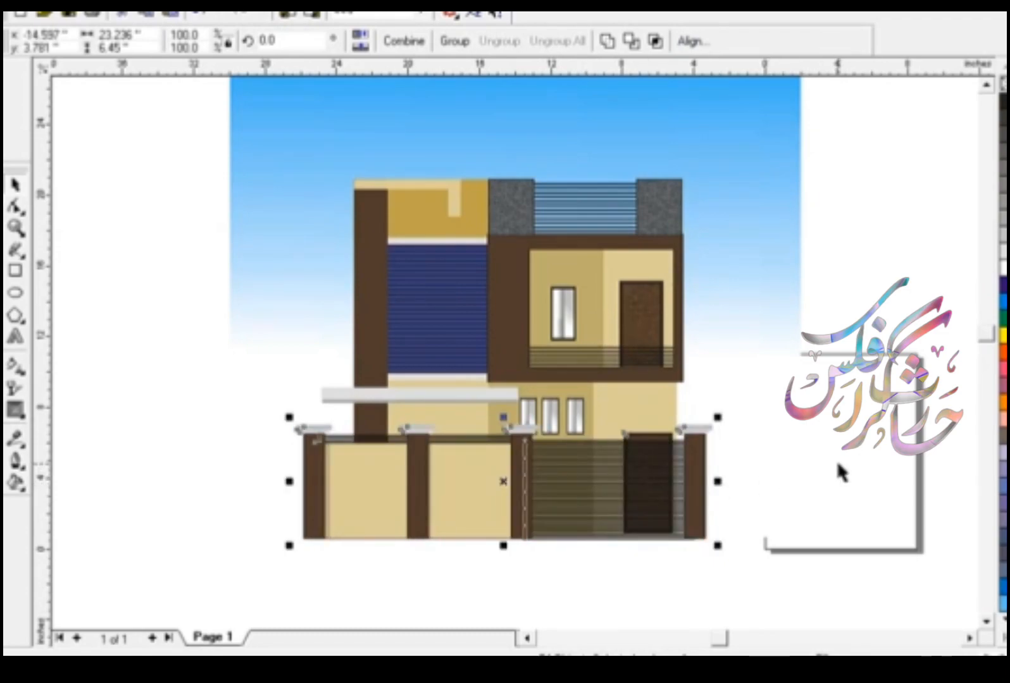
pyautogui.click(838, 464)
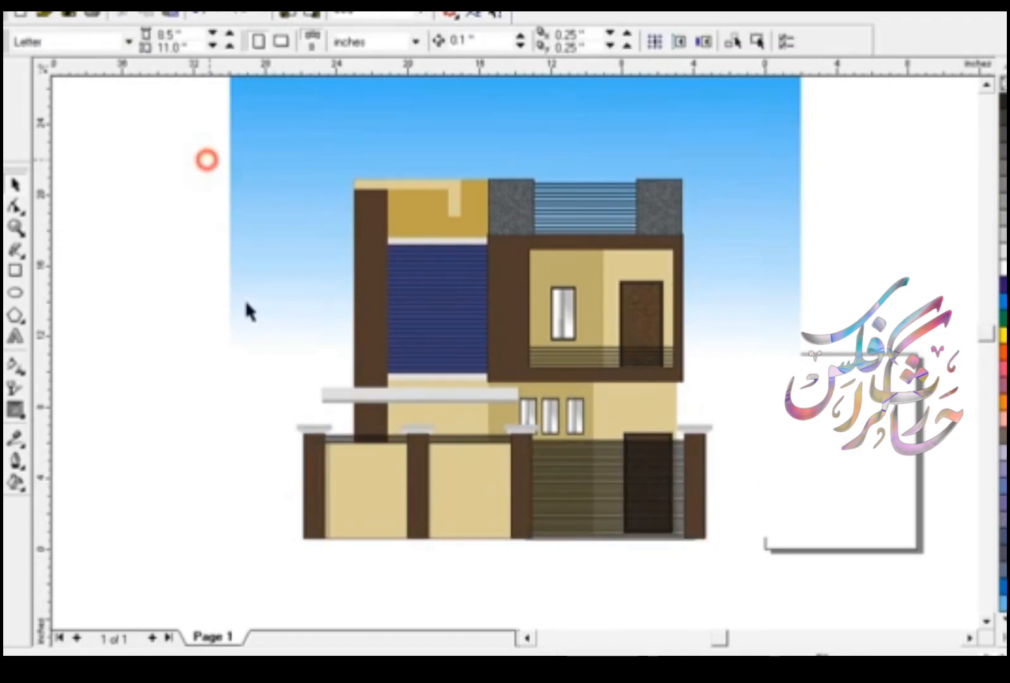
# - Place a small light-grey block about 0.82 by 0.67 in on the dark stone rooftop block nearest the golden wall panel
pyautogui.moveTo(199, 141); pyautogui.dragTo(731, 561)
pyautogui.hotkey('shift', 'F2')
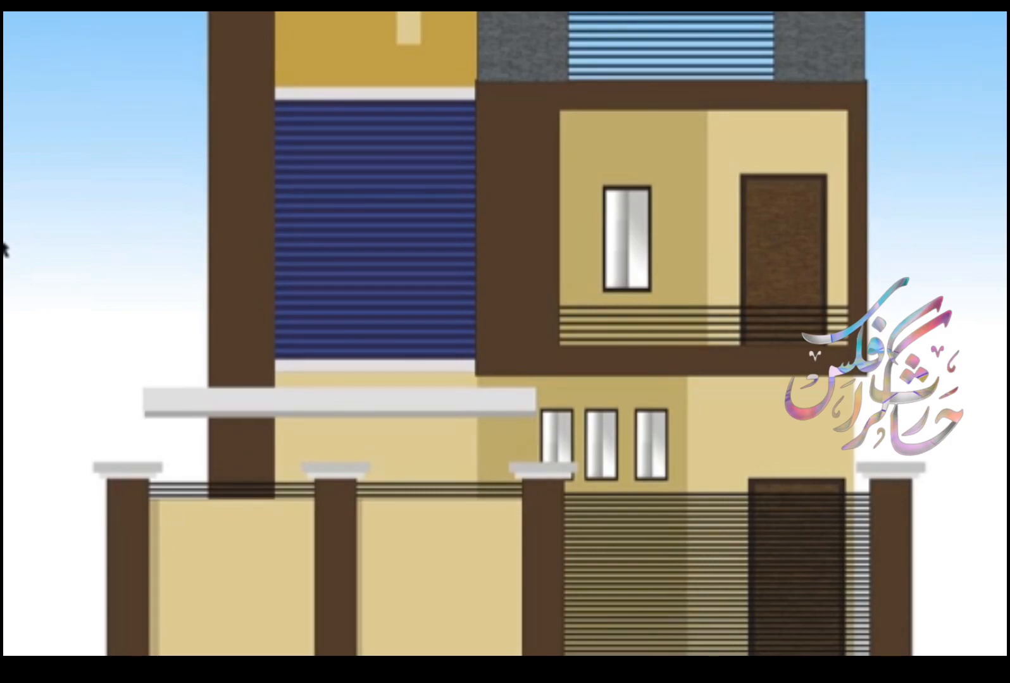
pyautogui.click(154, 253)
pyautogui.click(162, 381)
pyautogui.moveTo(158, 404); pyautogui.dragTo(522, 132)
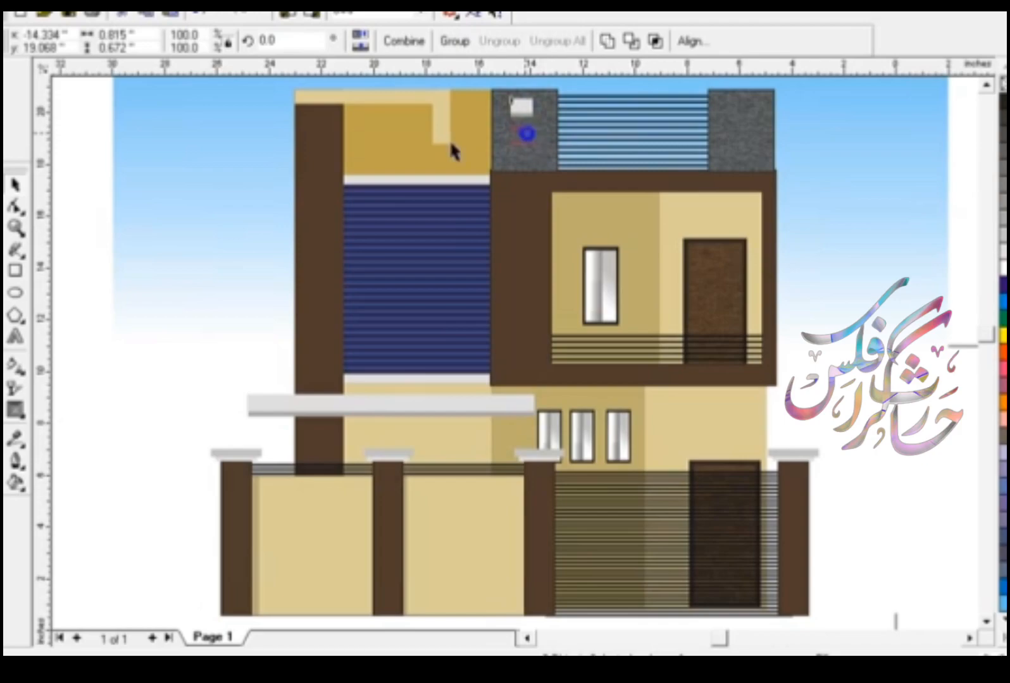
pyautogui.moveTo(960, 98); pyautogui.dragTo(738, 152)
pyautogui.click(854, 242)
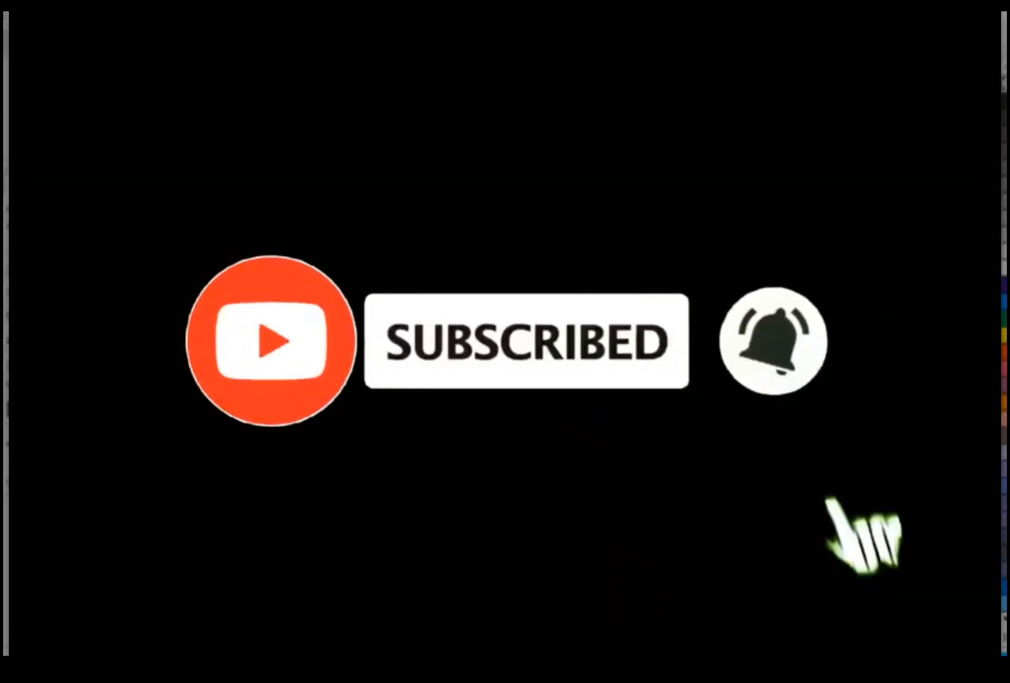